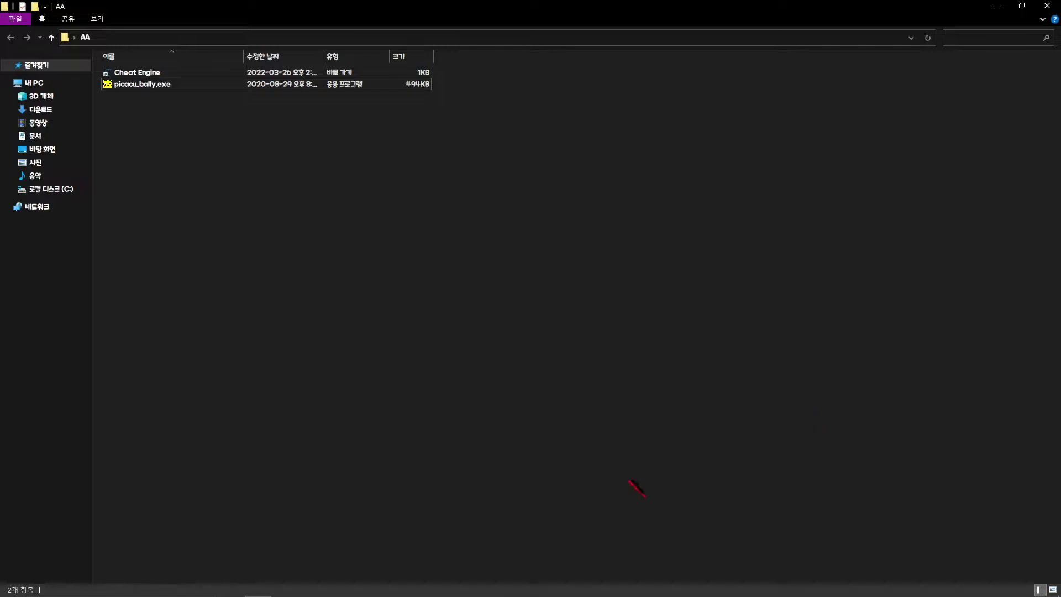
# - Switch to Paint and draw a tall black freehand box on the right side of the canvas
pyautogui.click(505, 582)
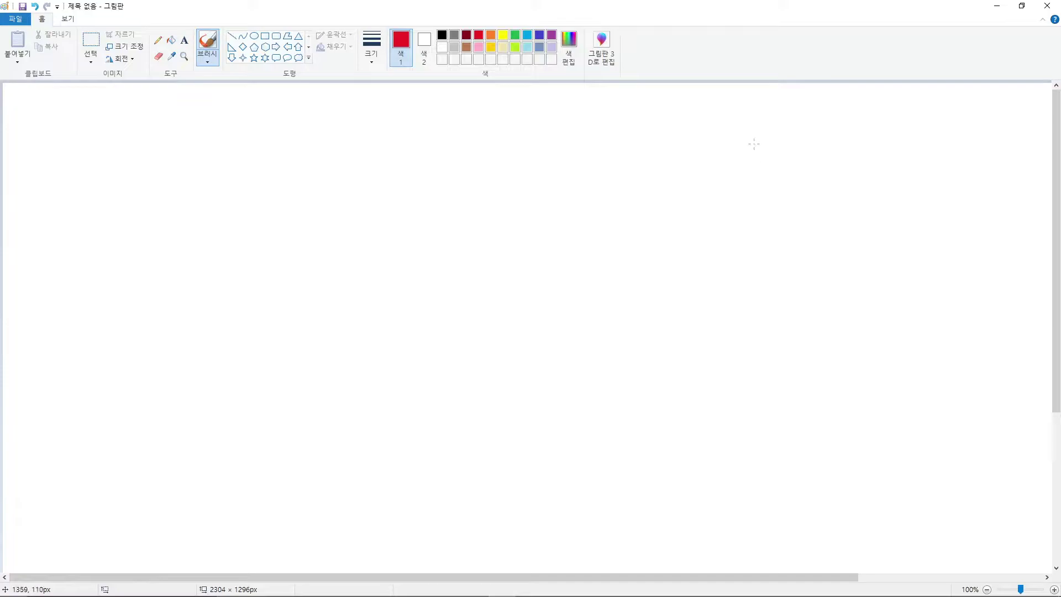
pyautogui.click(443, 36)
pyautogui.moveTo(758, 129)
pyautogui.mouseDown()
pyautogui.moveTo(774, 299)
pyautogui.moveTo(772, 530)
pyautogui.mouseUp()
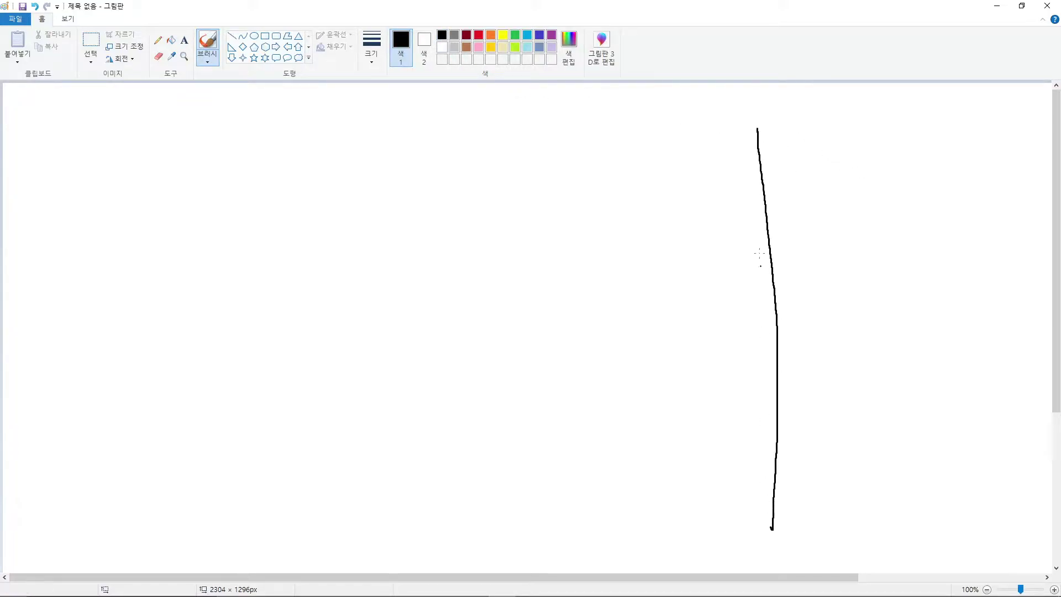
pyautogui.moveTo(757, 129)
pyautogui.mouseDown()
pyautogui.moveTo(955, 126)
pyautogui.moveTo(993, 410)
pyautogui.moveTo(967, 544)
pyautogui.moveTo(770, 530)
pyautogui.mouseUp()
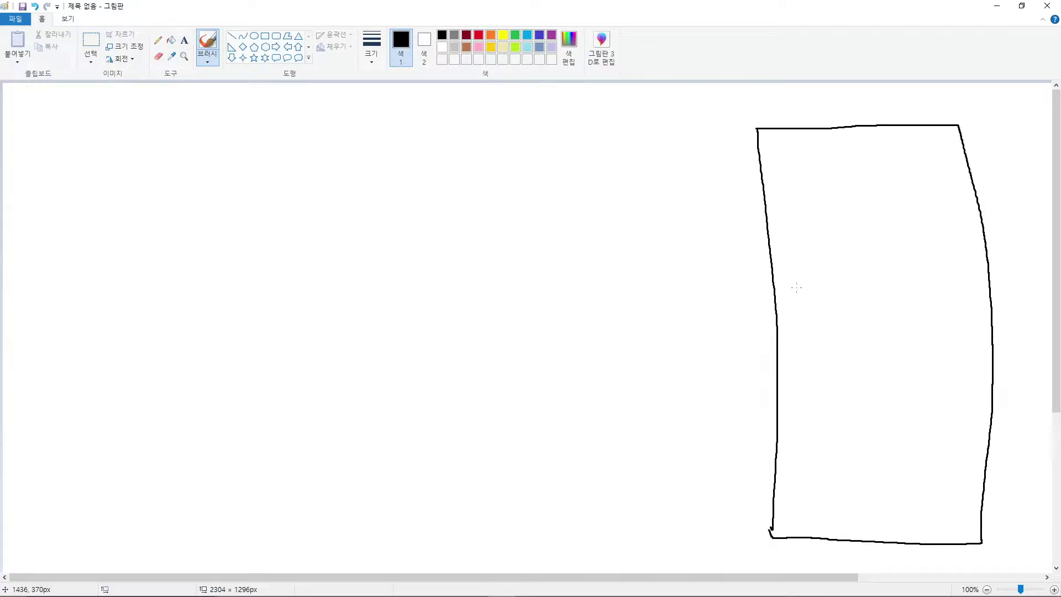
# - Divide the tall box into six stacked cells with five horizontal black lines
pyautogui.moveTo(759, 160); pyautogui.dragTo(951, 160)
pyautogui.moveTo(768, 226); pyautogui.dragTo(984, 222)
pyautogui.moveTo(777, 304); pyautogui.dragTo(987, 303)
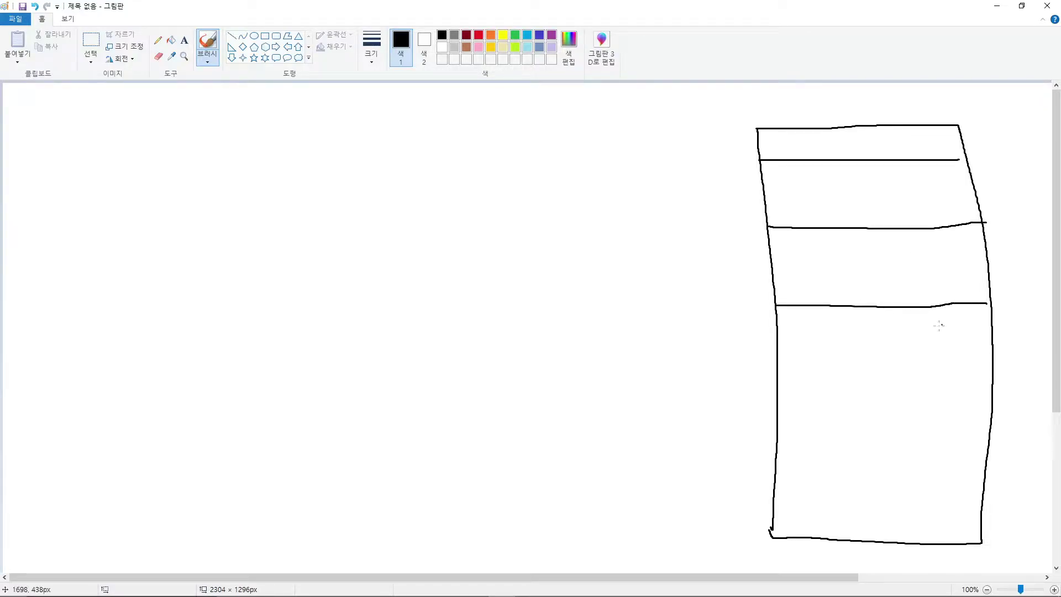
pyautogui.moveTo(777, 372); pyautogui.dragTo(993, 381)
pyautogui.moveTo(772, 462); pyautogui.dragTo(1005, 472)
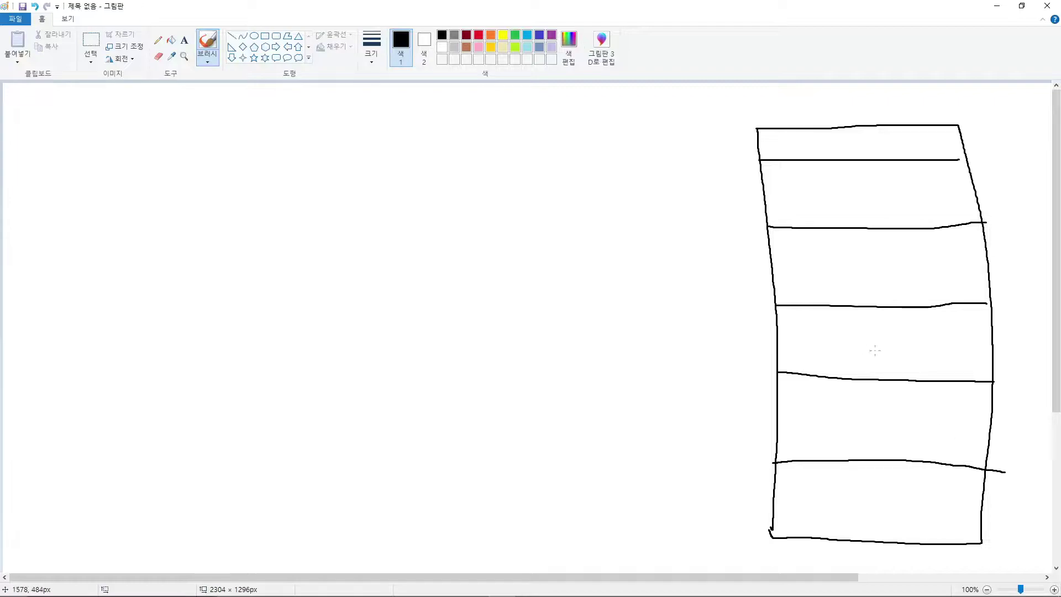
# - Outline the box's fourth cell from the top in red with several overlapping strokes
pyautogui.click(479, 35)
pyautogui.moveTo(781, 306)
pyautogui.mouseDown()
pyautogui.moveTo(780, 382)
pyautogui.moveTo(937, 387)
pyautogui.moveTo(993, 366)
pyautogui.moveTo(943, 303)
pyautogui.moveTo(768, 309)
pyautogui.moveTo(817, 389)
pyautogui.moveTo(1008, 377)
pyautogui.mouseUp()
pyautogui.moveTo(996, 298)
pyautogui.mouseDown()
pyautogui.moveTo(998, 362)
pyautogui.moveTo(922, 394)
pyautogui.moveTo(769, 381)
pyautogui.moveTo(850, 303)
pyautogui.moveTo(1021, 378)
pyautogui.moveTo(916, 401)
pyautogui.mouseUp()
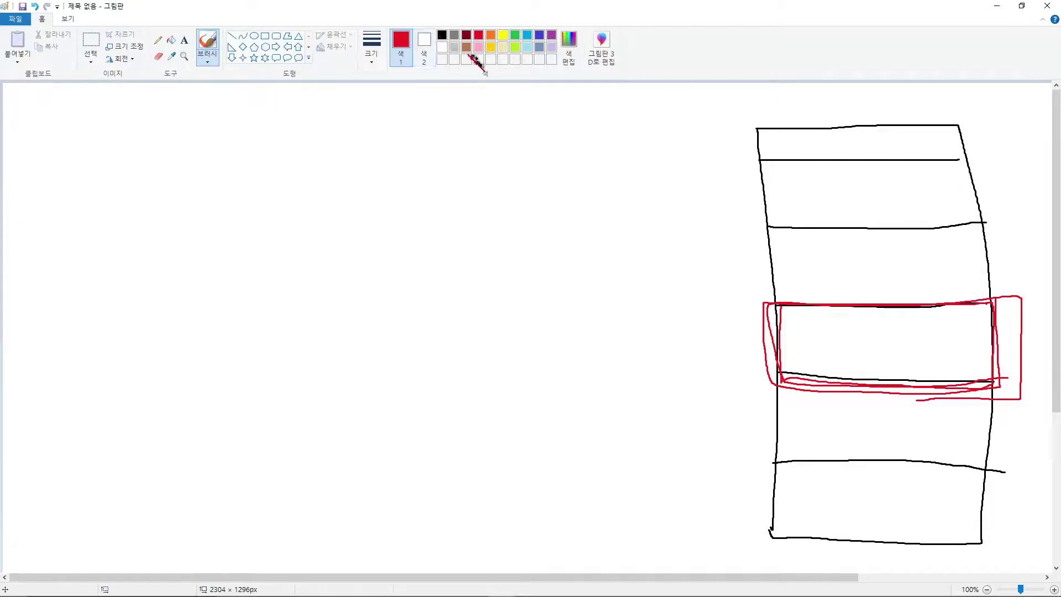
# - Draw a second tall black box to the left of the first and divide it with six horizontal lines
pyautogui.click(445, 34)
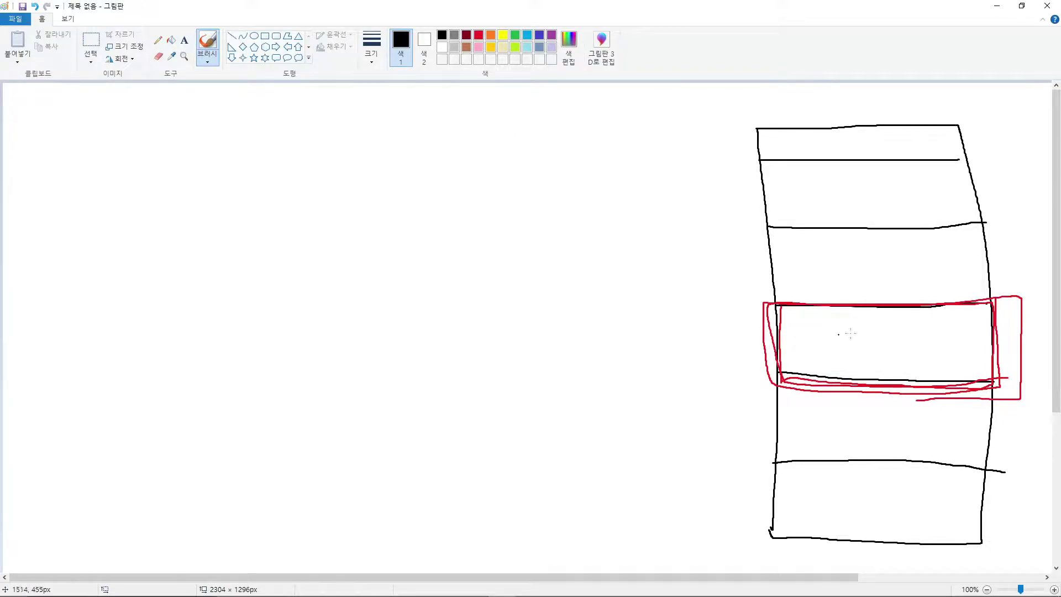
pyautogui.moveTo(504, 120)
pyautogui.mouseDown()
pyautogui.moveTo(526, 304)
pyautogui.moveTo(523, 540)
pyautogui.mouseUp()
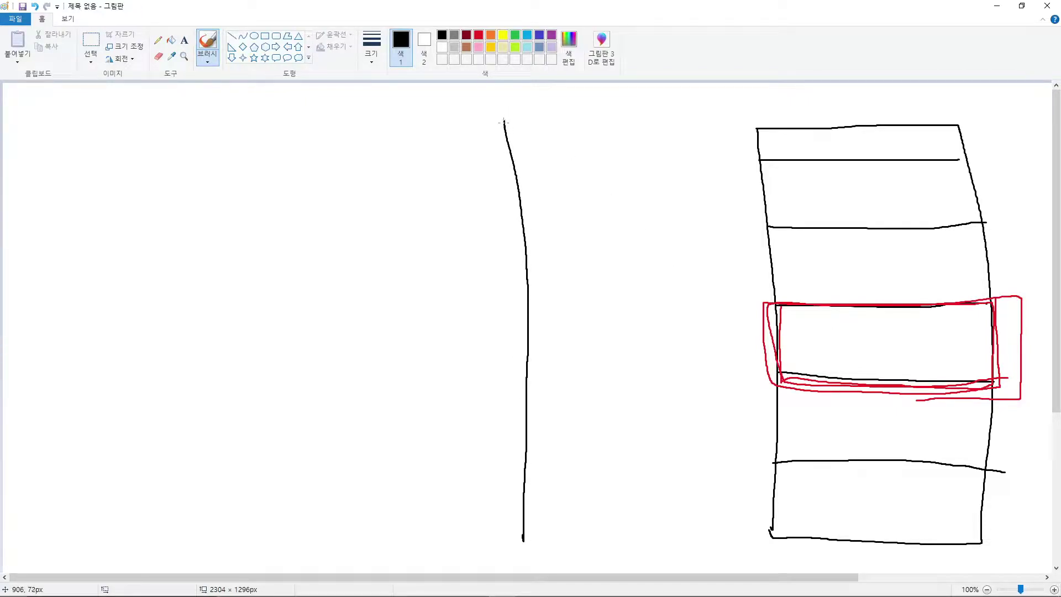
pyautogui.moveTo(504, 122)
pyautogui.mouseDown()
pyautogui.moveTo(625, 131)
pyautogui.moveTo(657, 320)
pyautogui.moveTo(654, 528)
pyautogui.moveTo(528, 531)
pyautogui.mouseUp()
pyautogui.moveTo(511, 170); pyautogui.dragTo(661, 173)
pyautogui.moveTo(527, 210); pyautogui.dragTo(654, 214)
pyautogui.moveTo(533, 280); pyautogui.dragTo(655, 280)
pyautogui.moveTo(533, 354); pyautogui.dragTo(649, 361)
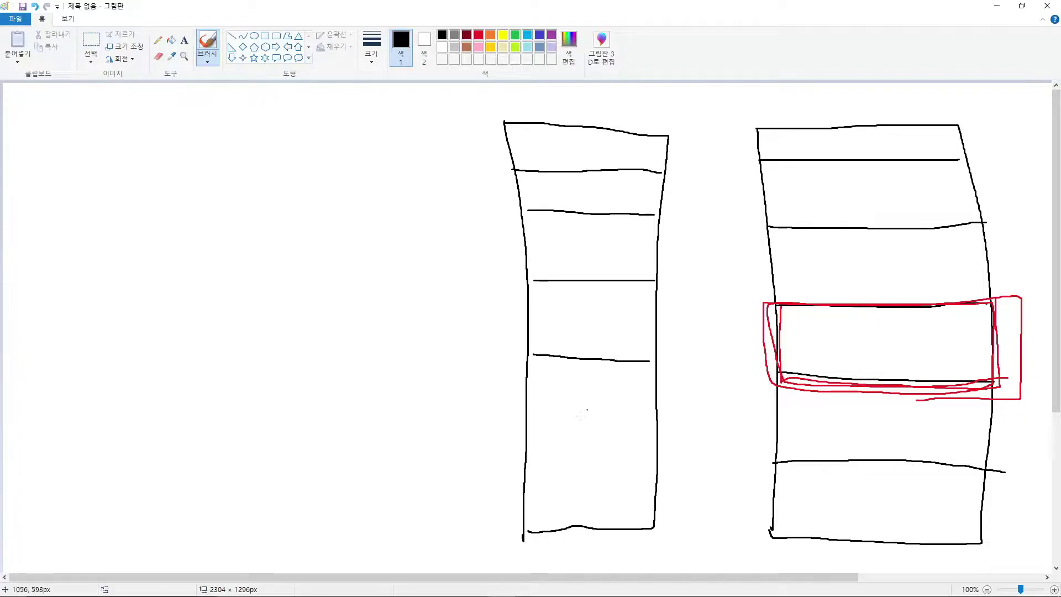
pyautogui.moveTo(532, 449); pyautogui.dragTo(667, 454)
pyautogui.moveTo(525, 484); pyautogui.dragTo(658, 488)
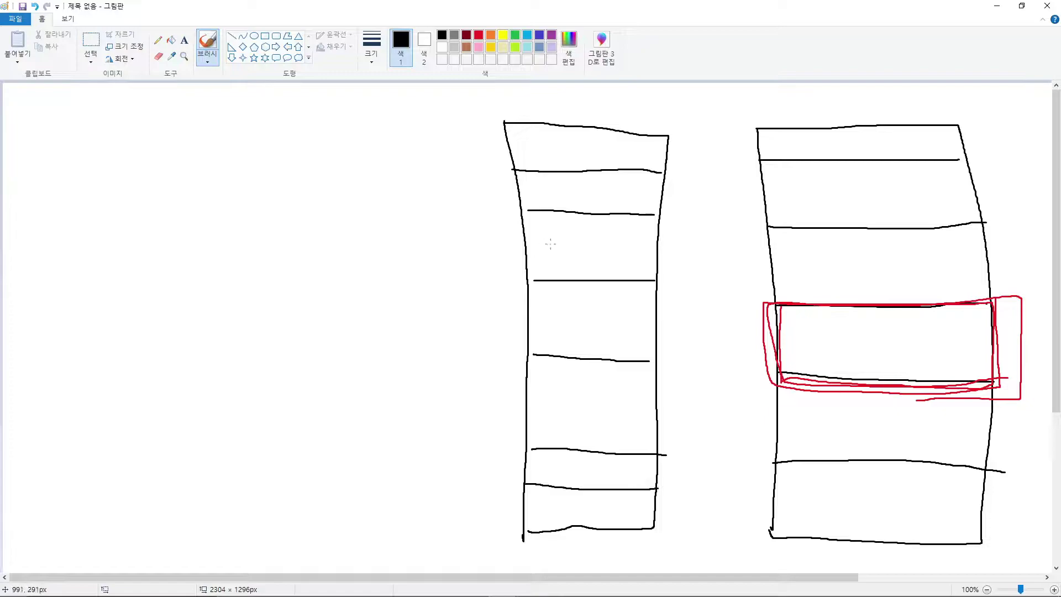
# - Outline the second box's fourth cell in orange, and write a black A inside it and beside the red-outlined cell
pyautogui.click(491, 35)
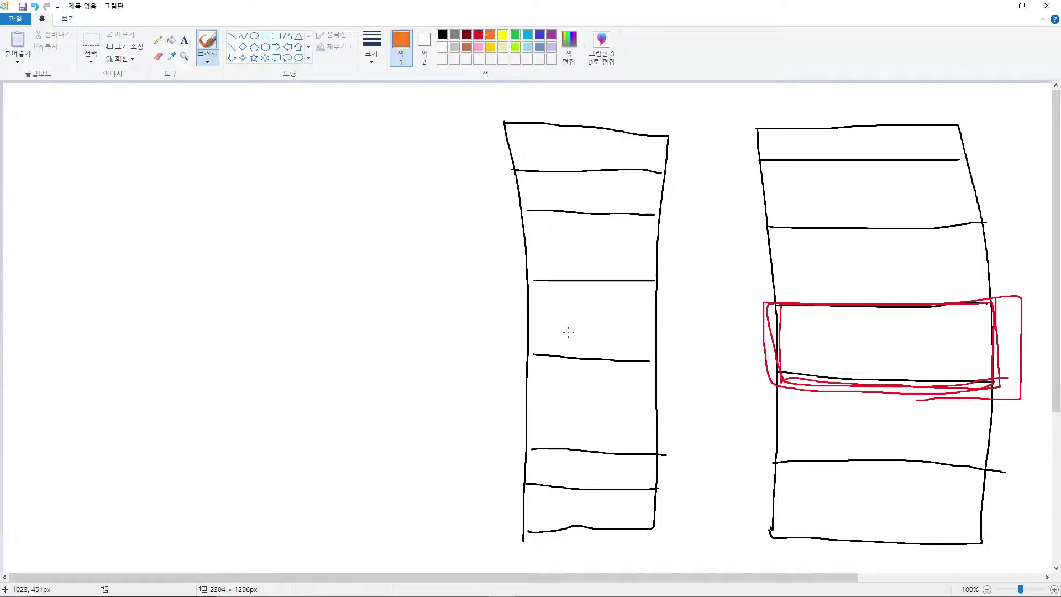
pyautogui.moveTo(593, 358)
pyautogui.mouseDown()
pyautogui.moveTo(559, 353)
pyautogui.moveTo(525, 319)
pyautogui.moveTo(531, 271)
pyautogui.moveTo(662, 282)
pyautogui.moveTo(648, 381)
pyautogui.moveTo(531, 290)
pyautogui.moveTo(640, 279)
pyautogui.moveTo(652, 390)
pyautogui.moveTo(537, 340)
pyautogui.moveTo(528, 301)
pyautogui.mouseUp()
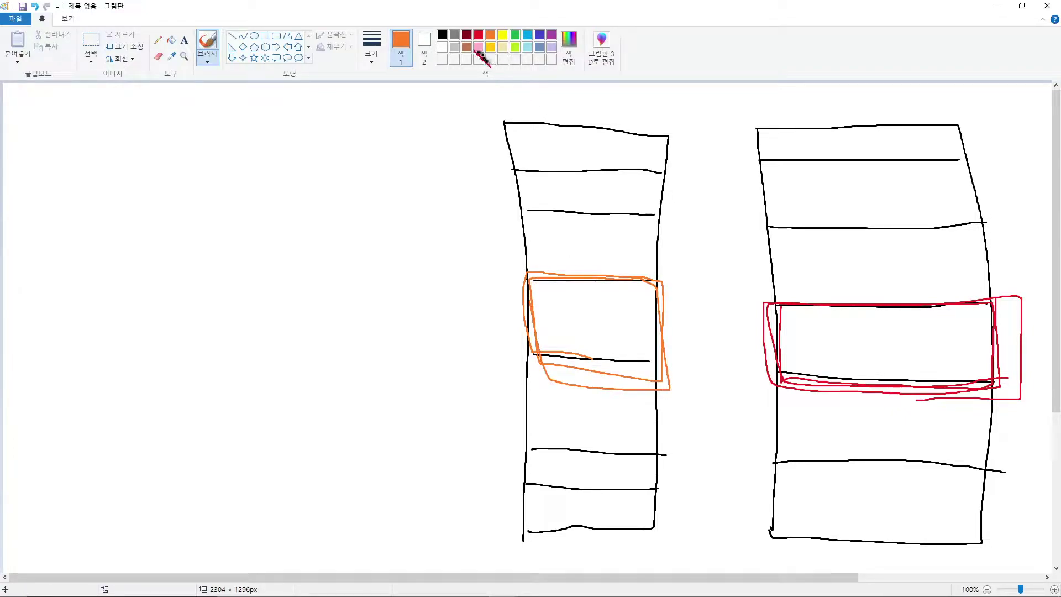
pyautogui.click(442, 36)
pyautogui.moveTo(579, 351)
pyautogui.mouseDown()
pyautogui.moveTo(581, 292)
pyautogui.moveTo(611, 349)
pyautogui.mouseUp()
pyautogui.moveTo(574, 314); pyautogui.dragTo(594, 312)
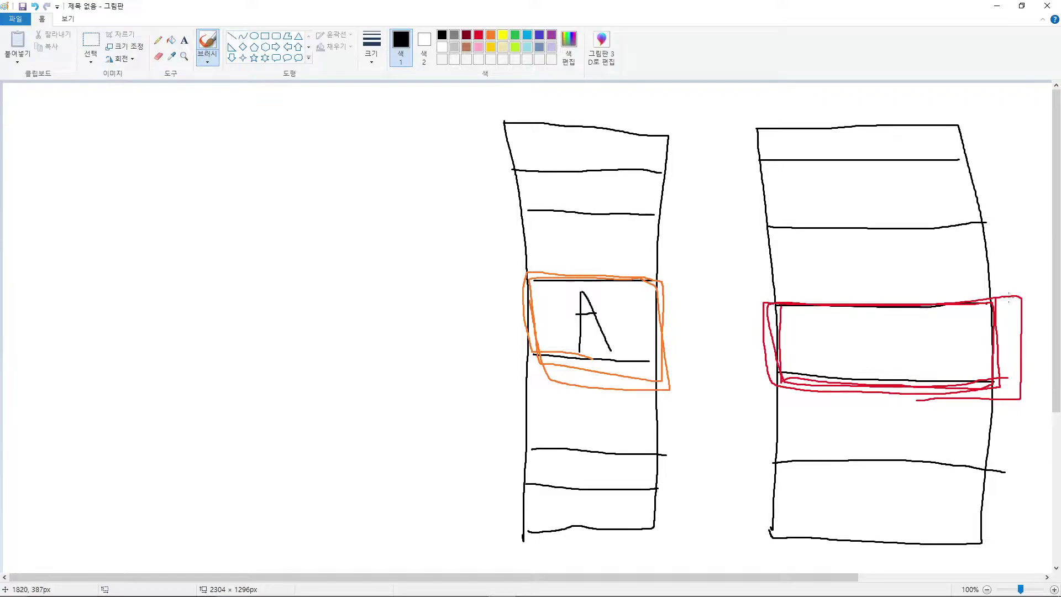
pyautogui.moveTo(735, 308)
pyautogui.mouseDown()
pyautogui.moveTo(722, 372)
pyautogui.moveTo(756, 369)
pyautogui.moveTo(758, 378)
pyautogui.mouseUp()
pyautogui.moveTo(727, 338); pyautogui.dragTo(756, 340)
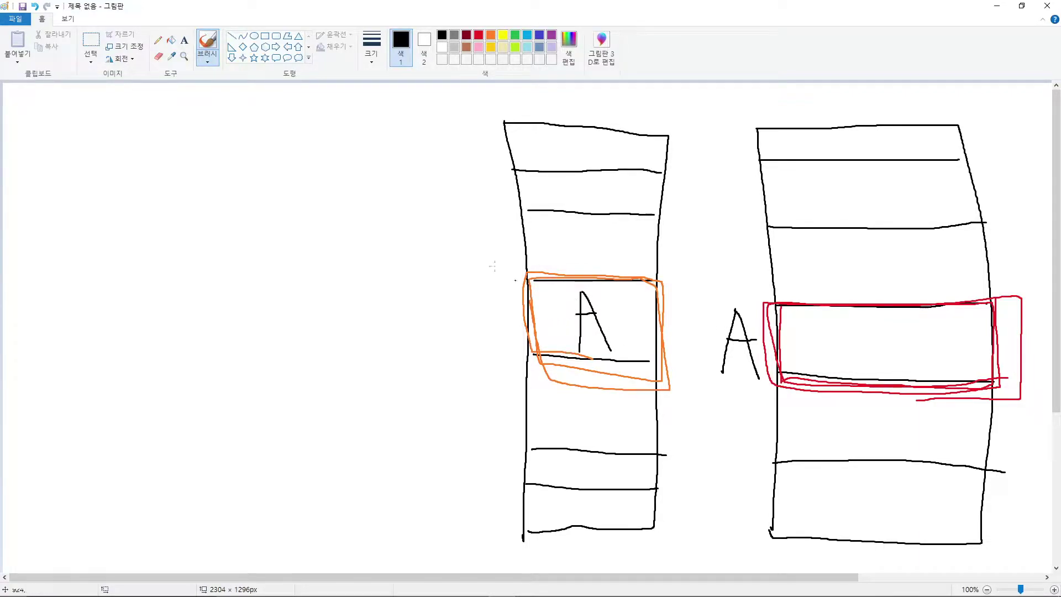
# - Draw a third tall black box left of the orange-marked one and divide it with five horizontal lines
pyautogui.moveTo(265, 116); pyautogui.dragTo(281, 192)
pyautogui.moveTo(270, 130); pyautogui.dragTo(310, 522)
pyautogui.moveTo(270, 117)
pyautogui.mouseDown()
pyautogui.moveTo(378, 504)
pyautogui.moveTo(308, 492)
pyautogui.mouseUp()
pyautogui.moveTo(293, 189); pyautogui.dragTo(359, 192)
pyautogui.moveTo(280, 248); pyautogui.dragTo(359, 250)
pyautogui.moveTo(294, 320); pyautogui.dragTo(396, 320)
pyautogui.moveTo(292, 392); pyautogui.dragTo(415, 403)
pyautogui.moveTo(310, 458); pyautogui.dragTo(402, 463)
# - Write a yellow C in the third box's second cell and another beside the orange-outlined cell
pyautogui.click(504, 35)
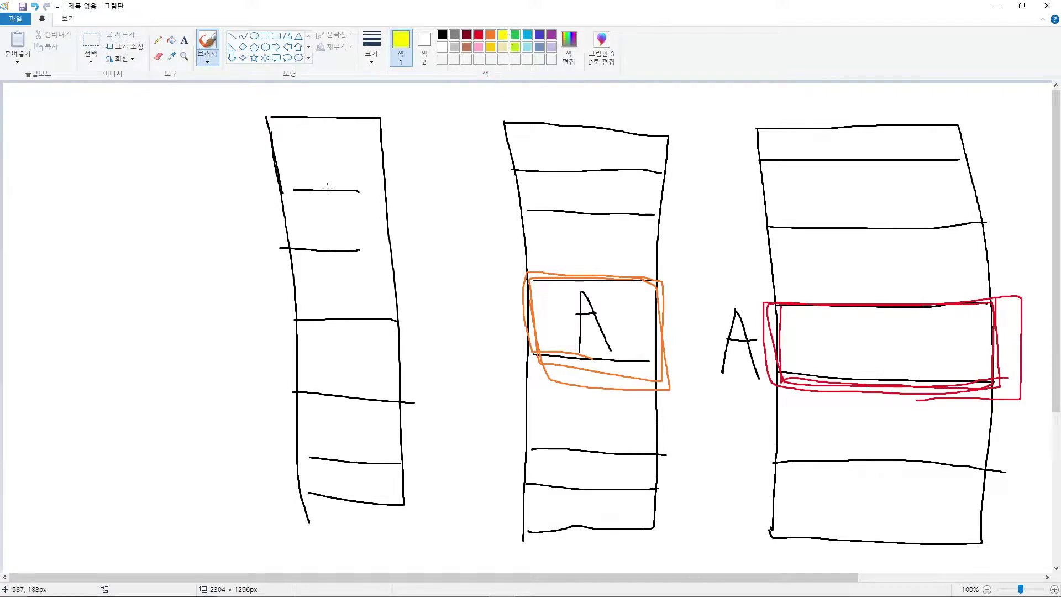
pyautogui.moveTo(339, 210)
pyautogui.mouseDown()
pyautogui.moveTo(330, 241)
pyautogui.moveTo(321, 222)
pyautogui.moveTo(323, 209)
pyautogui.moveTo(342, 240)
pyautogui.moveTo(326, 213)
pyautogui.mouseUp()
pyautogui.moveTo(520, 291)
pyautogui.mouseDown()
pyautogui.moveTo(481, 309)
pyautogui.moveTo(510, 327)
pyautogui.moveTo(497, 338)
pyautogui.mouseUp()
# - Draw green arrows linking the two yellow Cs and the two black As from left to right
pyautogui.click(515, 35)
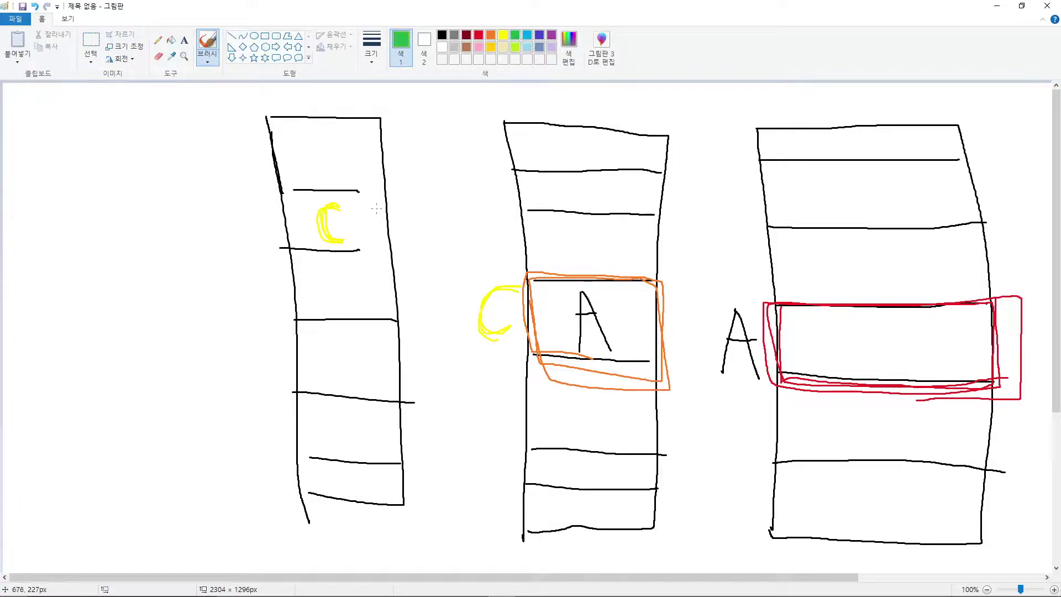
pyautogui.moveTo(345, 227)
pyautogui.mouseDown()
pyautogui.moveTo(394, 238)
pyautogui.moveTo(441, 319)
pyautogui.moveTo(459, 321)
pyautogui.moveTo(444, 334)
pyautogui.mouseUp()
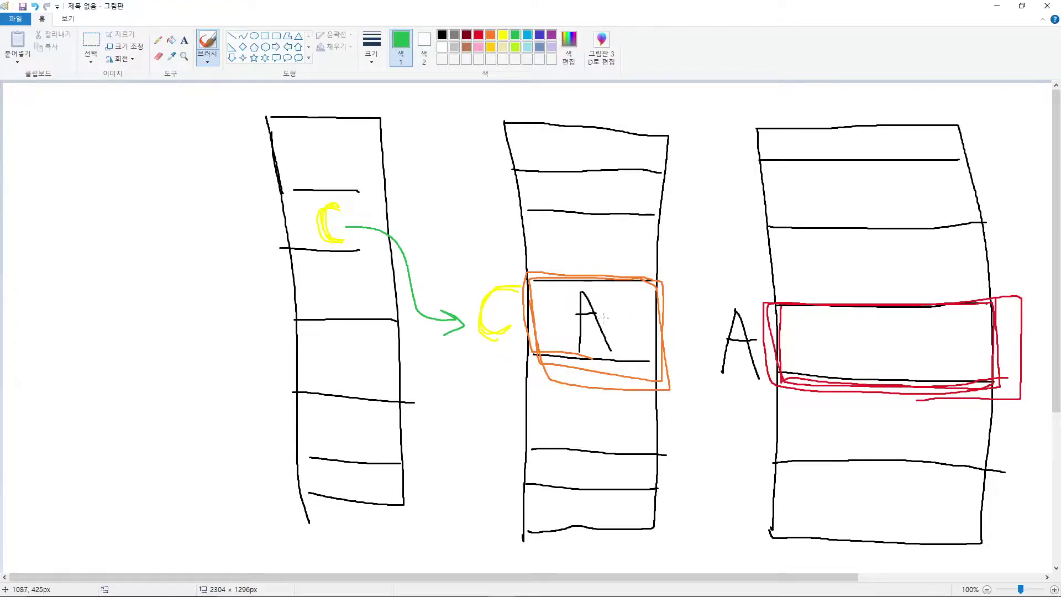
pyautogui.moveTo(606, 318)
pyautogui.mouseDown()
pyautogui.moveTo(688, 303)
pyautogui.moveTo(712, 354)
pyautogui.moveTo(701, 361)
pyautogui.mouseUp()
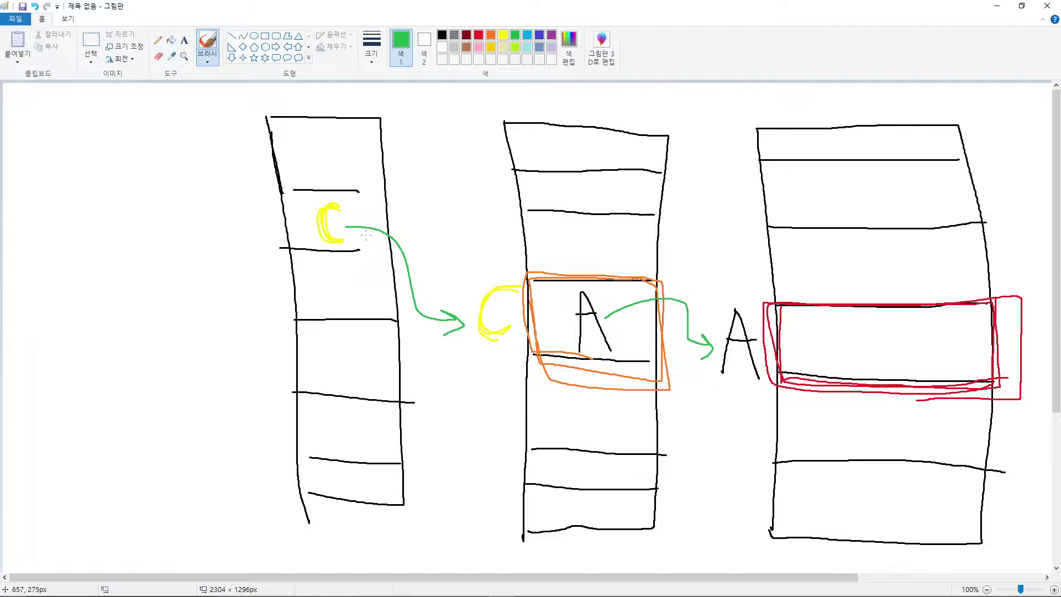
# - Draw a fourth tall black box at the canvas's far left and divide it with four horizontal lines
pyautogui.click(442, 35)
pyautogui.moveTo(26, 114); pyautogui.dragTo(39, 513)
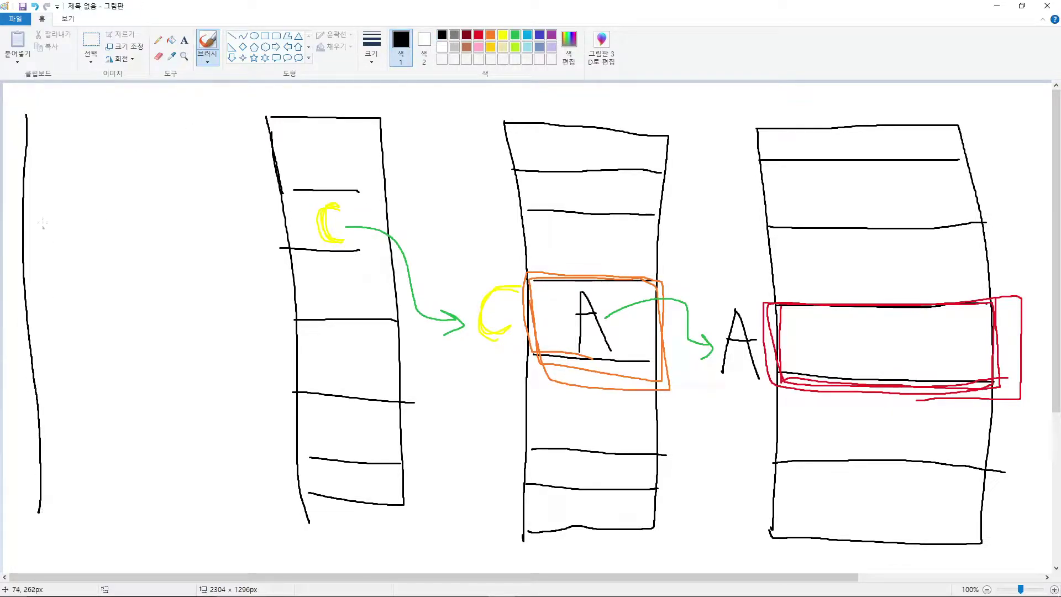
pyautogui.moveTo(24, 112)
pyautogui.mouseDown()
pyautogui.moveTo(170, 172)
pyautogui.moveTo(167, 486)
pyautogui.moveTo(106, 519)
pyautogui.moveTo(36, 515)
pyautogui.mouseUp()
pyautogui.moveTo(23, 174); pyautogui.dragTo(163, 173)
pyautogui.moveTo(29, 246); pyautogui.dragTo(164, 247)
pyautogui.moveTo(37, 324); pyautogui.dragTo(182, 324)
pyautogui.moveTo(46, 426); pyautogui.dragTo(170, 417)
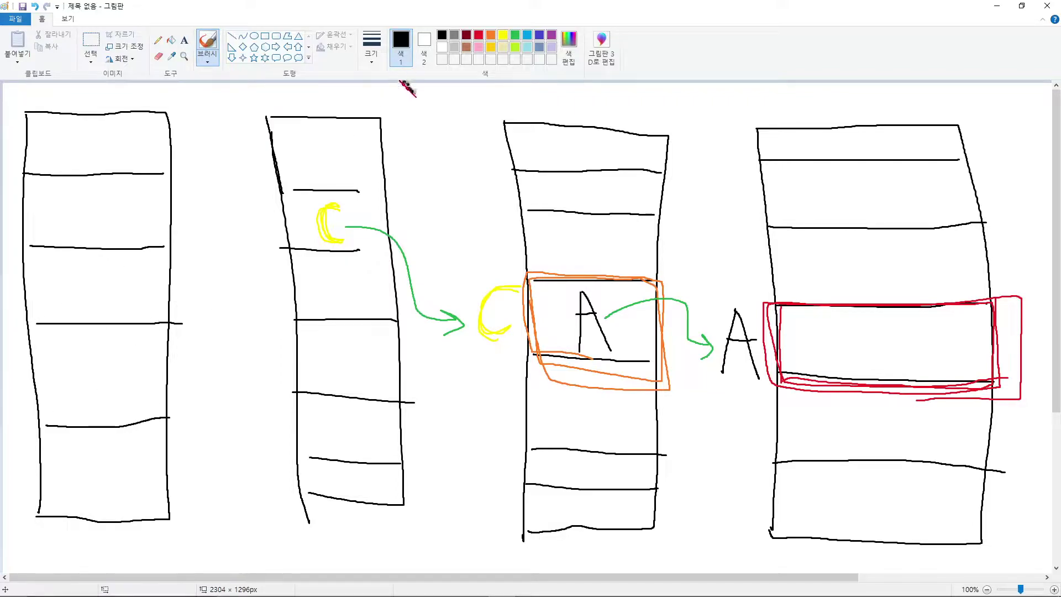
# - Write a light blue D in the leftmost box's third cell and beside the yellow C's cell, linked by a green arrow
pyautogui.click(527, 36)
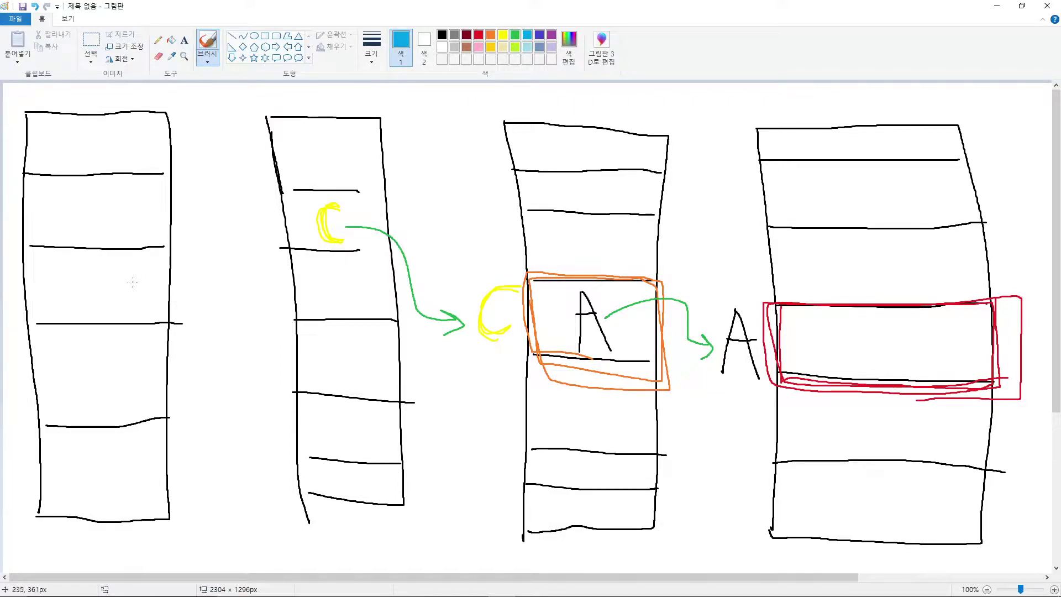
pyautogui.moveTo(77, 259); pyautogui.dragTo(81, 318)
pyautogui.moveTo(76, 257)
pyautogui.mouseDown()
pyautogui.moveTo(117, 270)
pyautogui.moveTo(80, 313)
pyautogui.mouseUp()
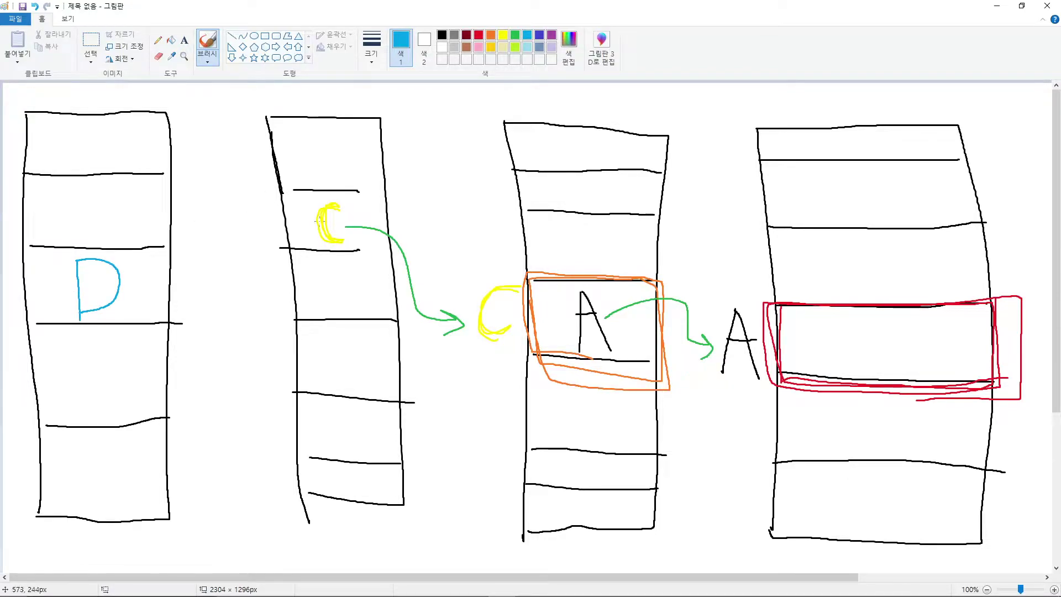
pyautogui.moveTo(257, 200)
pyautogui.mouseDown()
pyautogui.moveTo(258, 229)
pyautogui.moveTo(270, 209)
pyautogui.moveTo(261, 231)
pyautogui.mouseUp()
pyautogui.click(515, 35)
pyautogui.moveTo(128, 285)
pyautogui.mouseDown()
pyautogui.moveTo(200, 263)
pyautogui.moveTo(259, 214)
pyautogui.moveTo(250, 224)
pyautogui.mouseUp()
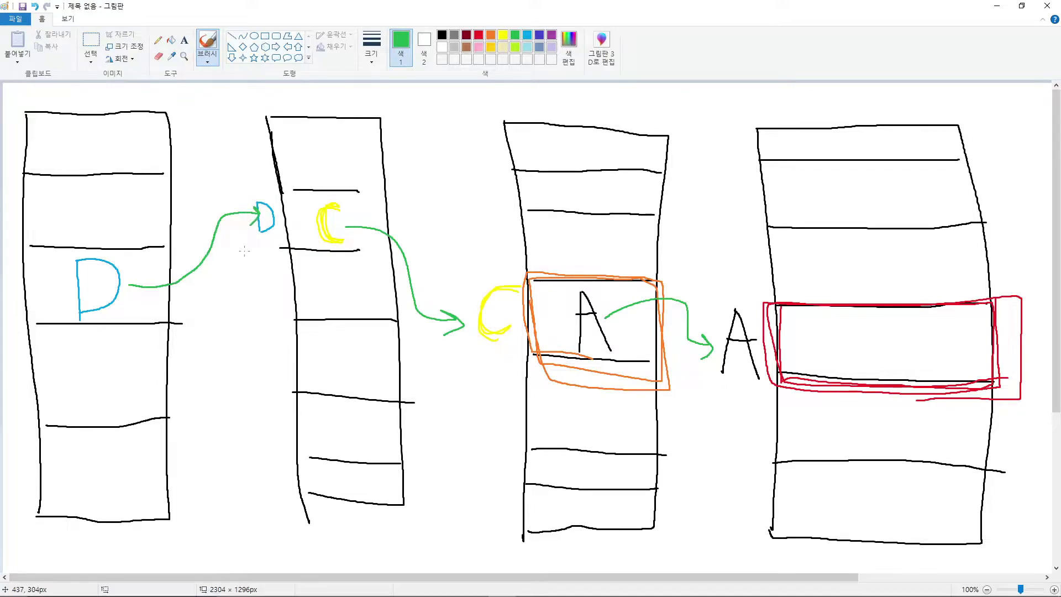
# - Write "root" in brackets in gray above the leftmost box
pyautogui.click(441, 34)
pyautogui.click(454, 34)
pyautogui.moveTo(50, 95)
pyautogui.mouseDown()
pyautogui.moveTo(54, 114)
pyautogui.moveTo(71, 113)
pyautogui.mouseUp()
pyautogui.moveTo(85, 96)
pyautogui.mouseDown()
pyautogui.moveTo(72, 107)
pyautogui.moveTo(103, 114)
pyautogui.moveTo(168, 99)
pyautogui.moveTo(147, 106)
pyautogui.mouseUp()
pyautogui.moveTo(147, 104); pyautogui.dragTo(166, 112)
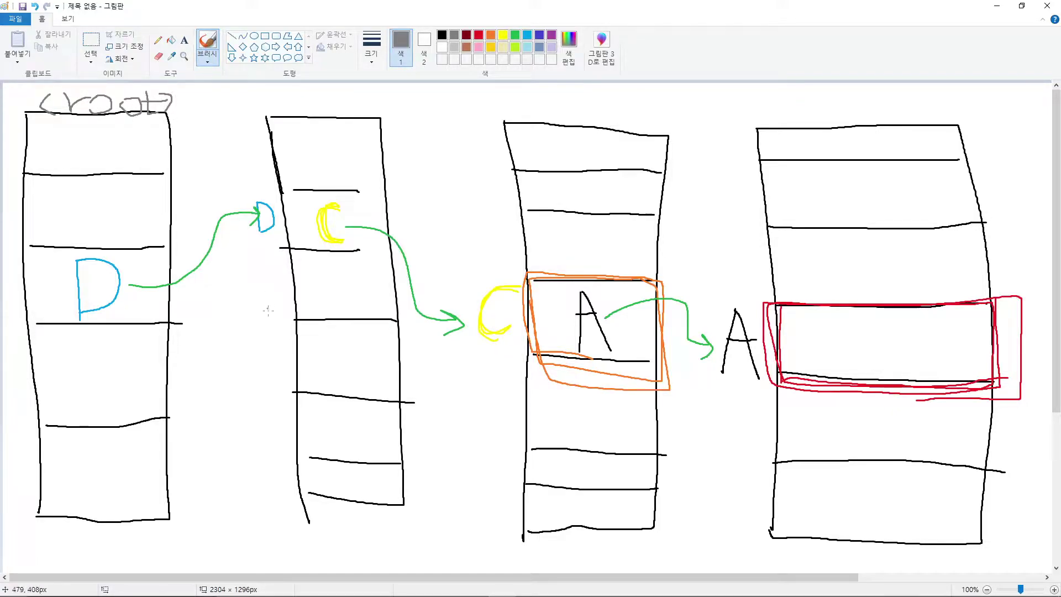
# - Draw a light blue wavy line below the red-outlined cell and large light blue brackets around the two middle boxes
pyautogui.click(528, 35)
pyautogui.moveTo(757, 404)
pyautogui.mouseDown()
pyautogui.moveTo(884, 416)
pyautogui.moveTo(1019, 410)
pyautogui.mouseUp()
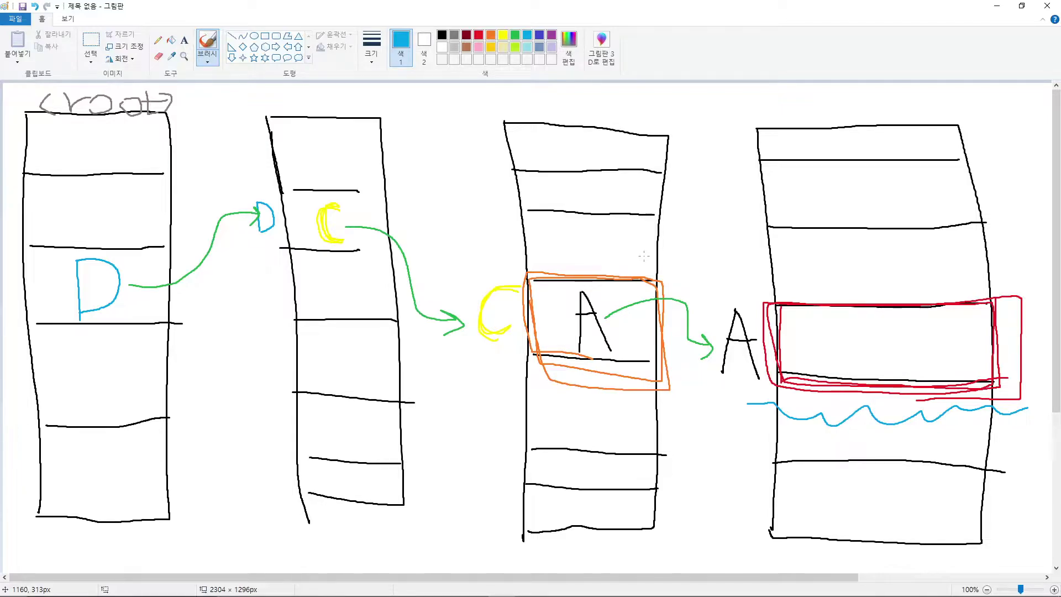
pyautogui.moveTo(253, 100)
pyautogui.mouseDown()
pyautogui.moveTo(213, 144)
pyautogui.moveTo(229, 506)
pyautogui.moveTo(313, 558)
pyautogui.mouseUp()
pyautogui.moveTo(675, 107)
pyautogui.mouseDown()
pyautogui.moveTo(718, 190)
pyautogui.moveTo(740, 482)
pyautogui.moveTo(654, 564)
pyautogui.mouseUp()
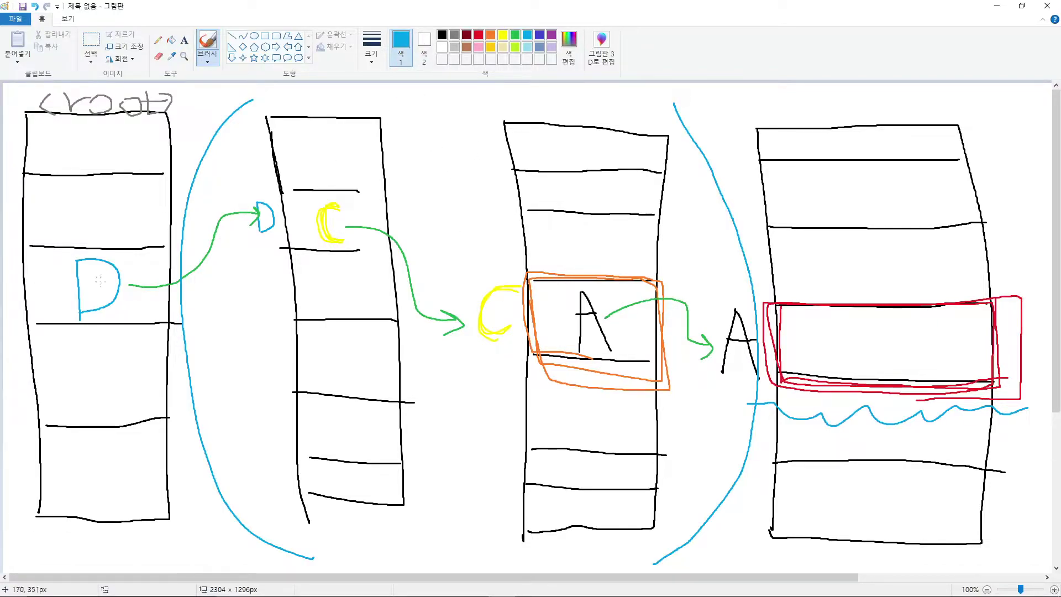
# - Circle the leftmost box's D in light blue and draw a curve from it to a new D in the red-outlined cell
pyautogui.moveTo(113, 335)
pyautogui.mouseDown()
pyautogui.moveTo(98, 237)
pyautogui.moveTo(6, 339)
pyautogui.moveTo(196, 362)
pyautogui.moveTo(105, 248)
pyautogui.moveTo(249, 146)
pyautogui.moveTo(600, 133)
pyautogui.moveTo(867, 372)
pyautogui.mouseUp()
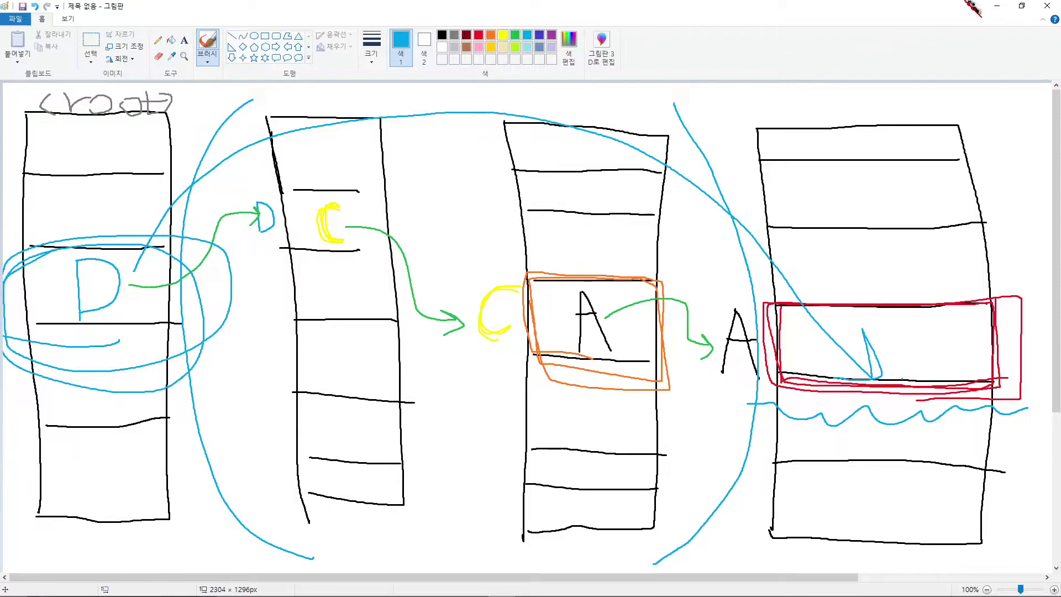
# - Minimize Paint, launch Cheat Engine from the AA folder, and place the Pikachu Volleyball game window beside it
pyautogui.click(996, 6)
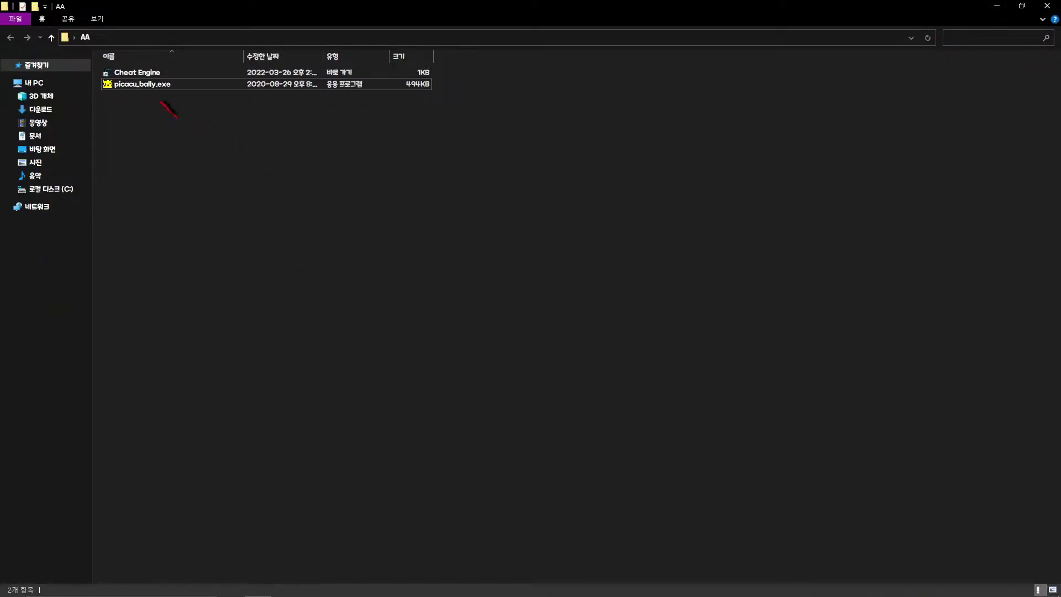
pyautogui.doubleClick(162, 75)
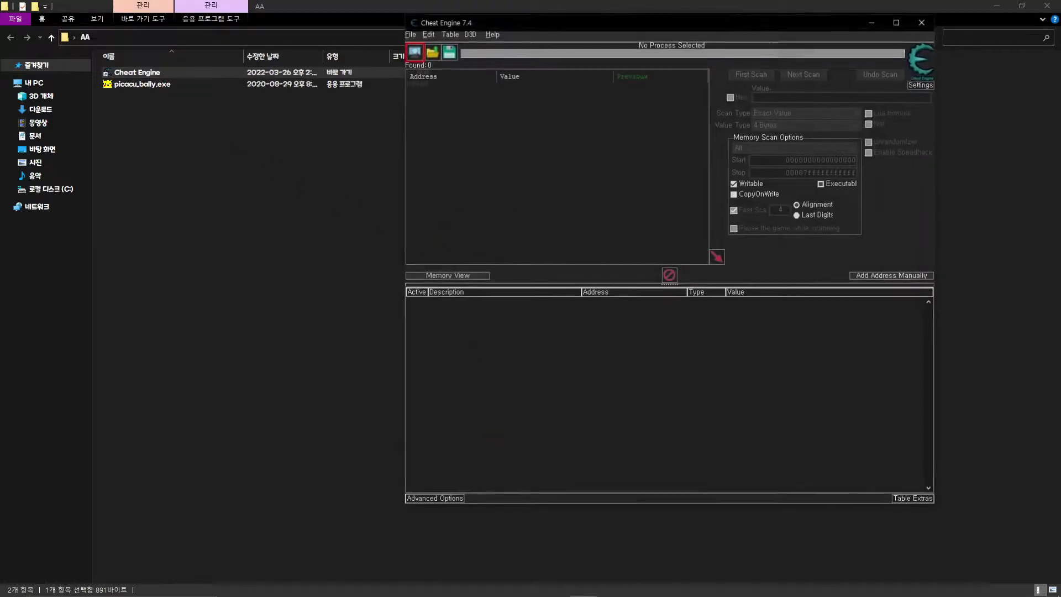
pyautogui.click(555, 592)
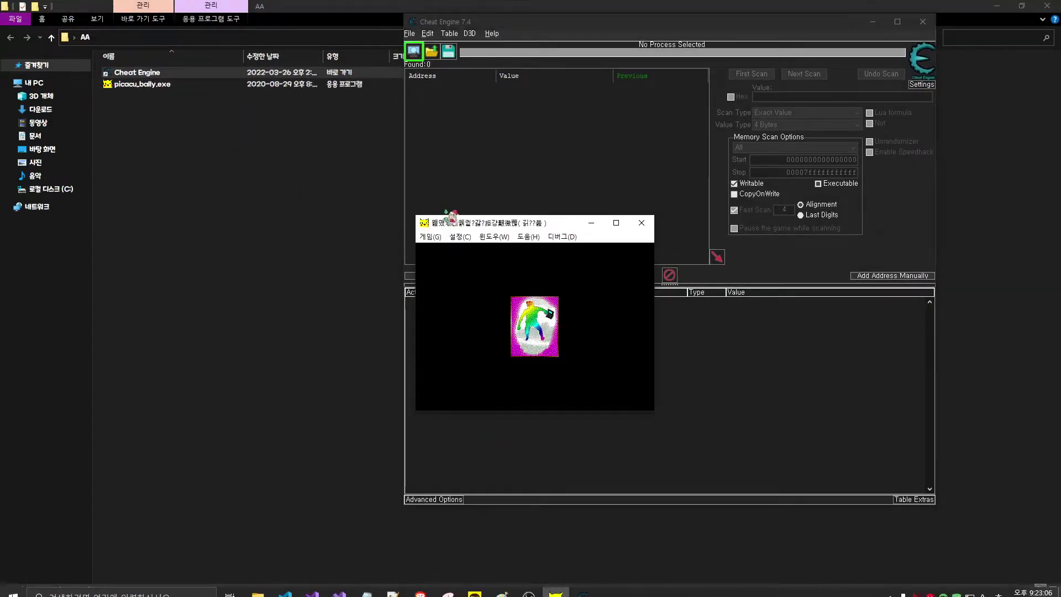
pyautogui.moveTo(451, 220); pyautogui.dragTo(51, 10)
pyautogui.click(469, 34)
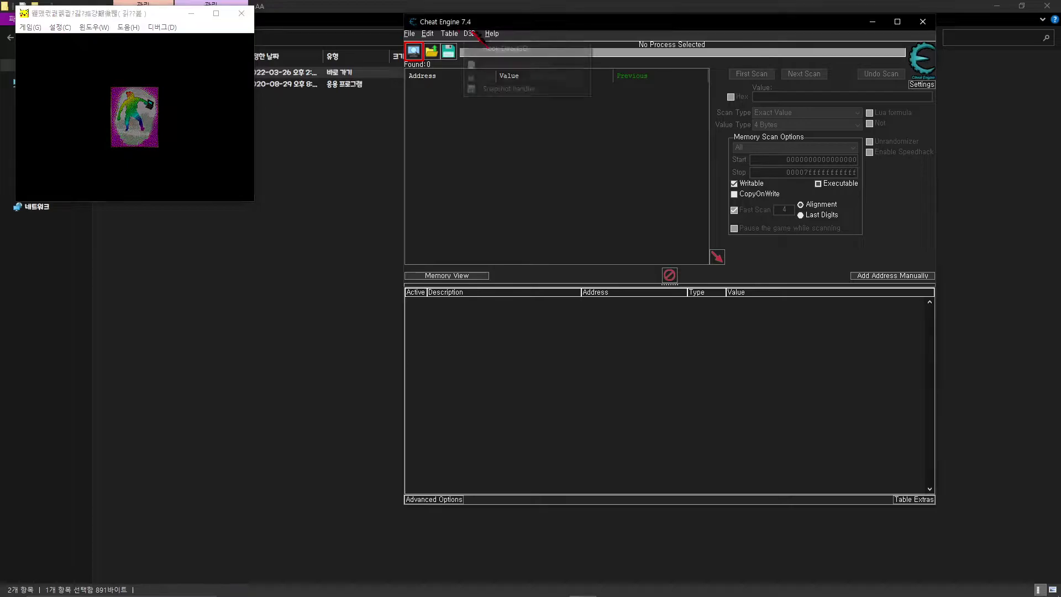
pyautogui.moveTo(497, 22); pyautogui.dragTo(497, 19)
# - Attach Cheat Engine to the picacu_bally.exe process and shift its window slightly to the left
pyautogui.click(413, 48)
pyautogui.click(475, 278)
pyautogui.doubleClick(475, 278)
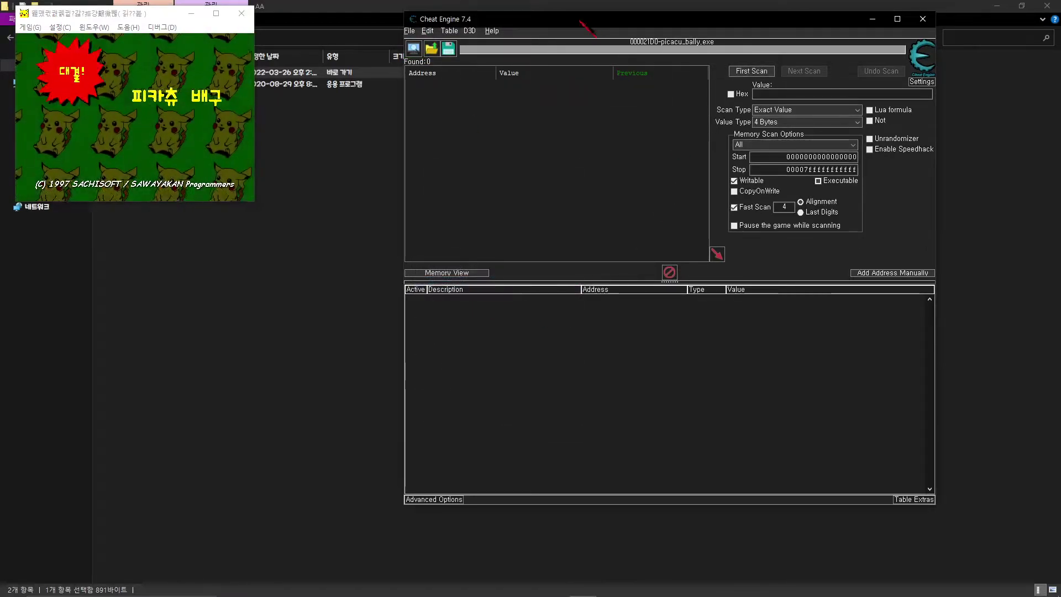
pyautogui.moveTo(581, 23); pyautogui.dragTo(559, 22)
# - Choose a game speed in the volleyball game's settings and start a match
pyautogui.click(59, 27)
pyautogui.moveTo(91, 41)
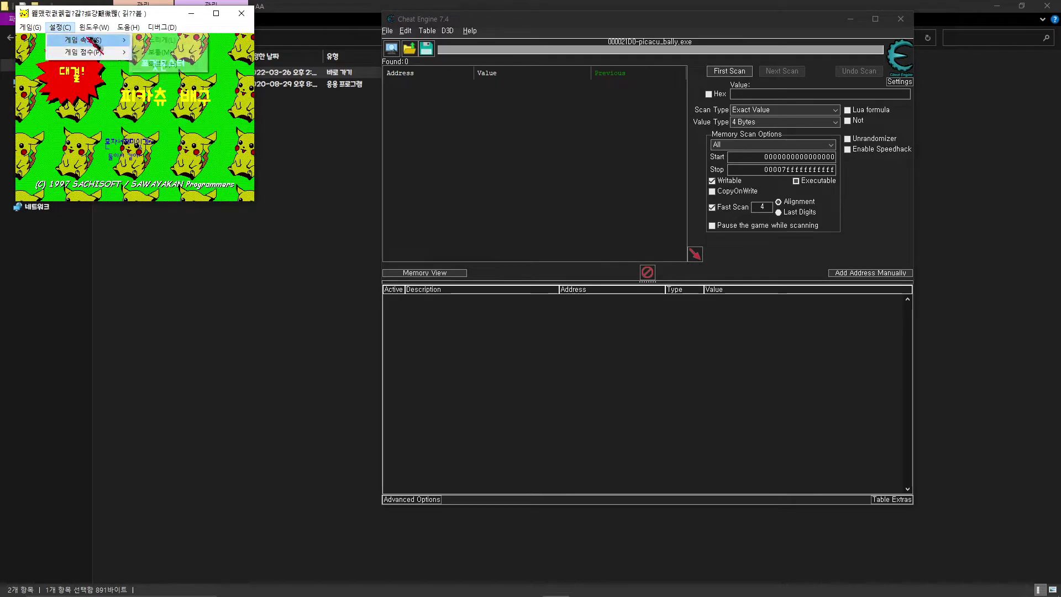
pyautogui.click(161, 52)
pyautogui.press('Return')
# - Run a first scan for the exact 4-byte value 0 to capture the starting score
pyautogui.click(763, 92)
pyautogui.write('0')
pyautogui.press('Return')
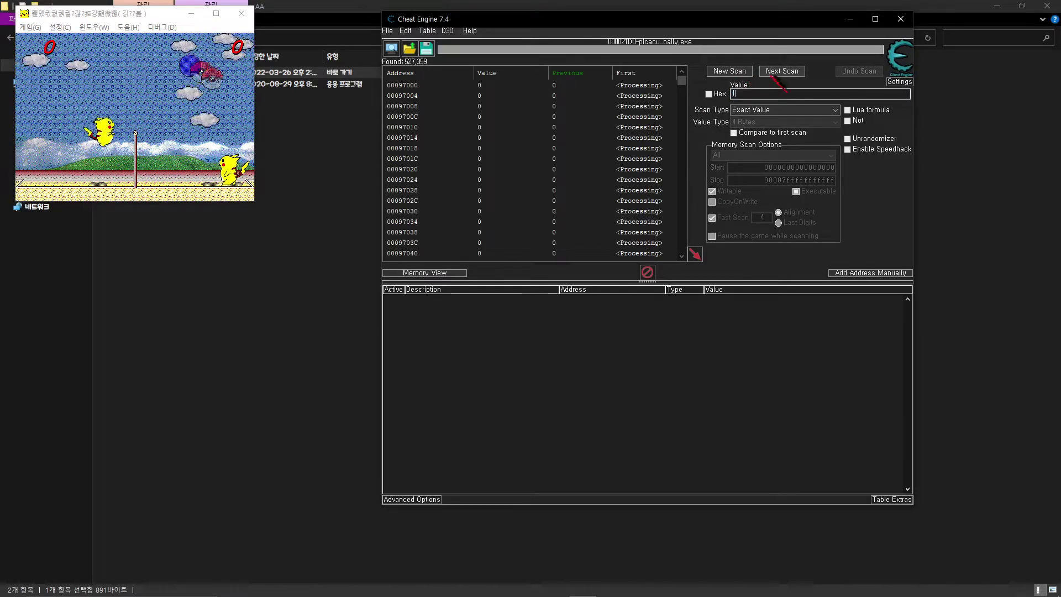
# - Narrow the scan results with a next scan for the value 1
pyautogui.press('BackSpace')
pyautogui.write('1')
pyautogui.click(782, 71)
# - Narrow the results with a next scan for the value 2 and add address 0052122C to the address list
pyautogui.press('BackSpace')
pyautogui.write('2')
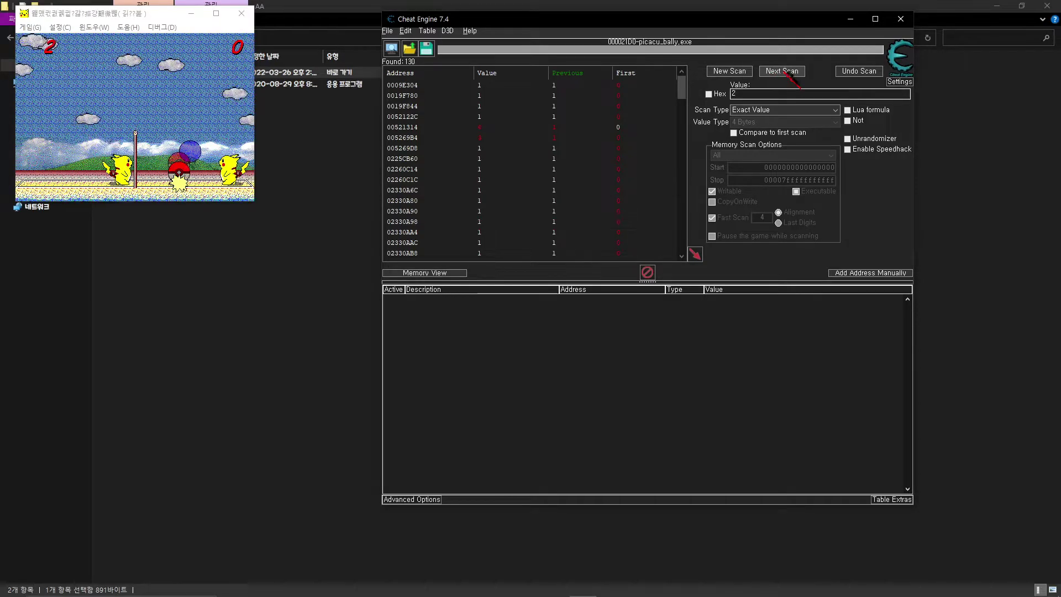
pyautogui.click(781, 71)
pyautogui.click(547, 88)
pyautogui.doubleClick(504, 86)
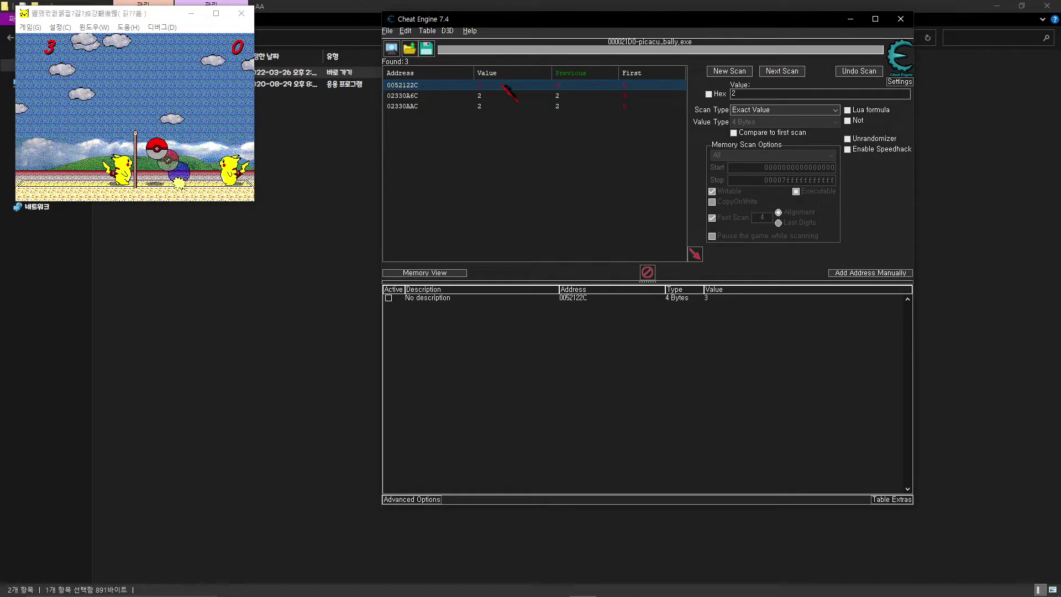
# - Move the volleyball game window clear of the file list and select the 0052122C entry in the address list
pyautogui.click(210, 126)
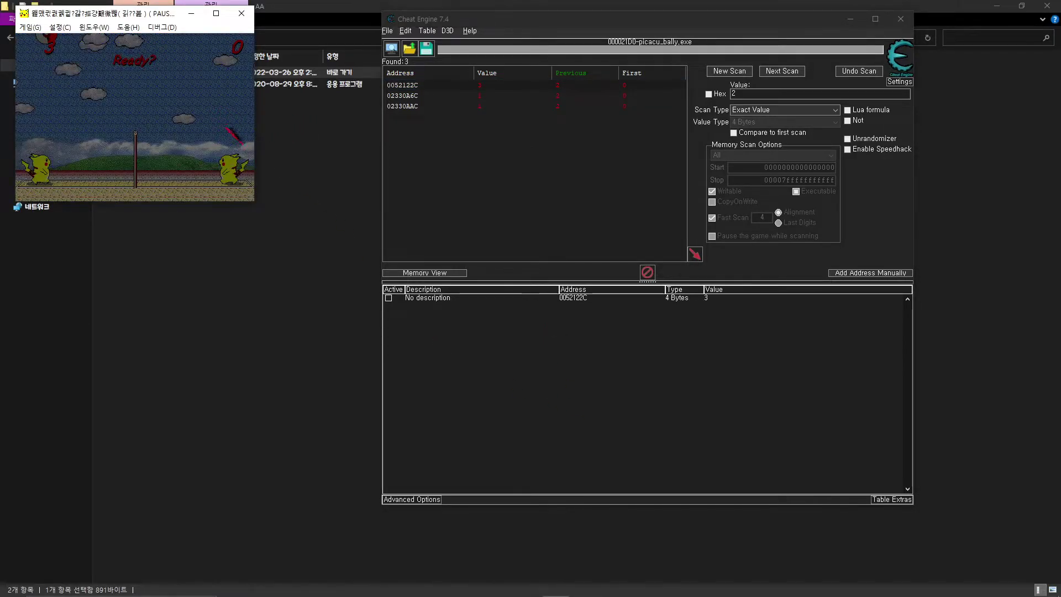
pyautogui.moveTo(94, 14); pyautogui.dragTo(119, 22)
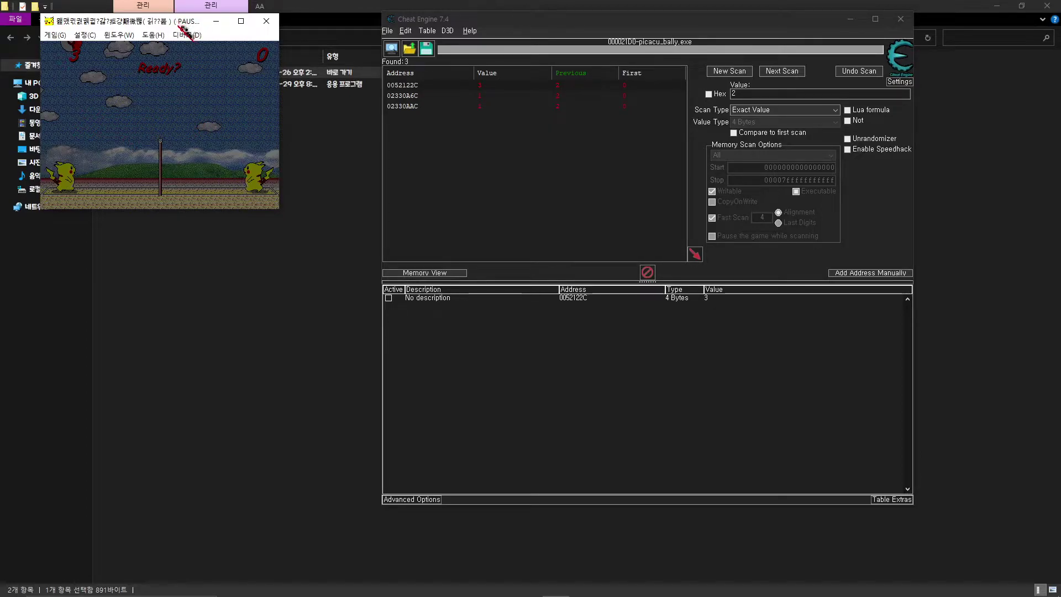
pyautogui.moveTo(79, 15); pyautogui.dragTo(174, 115)
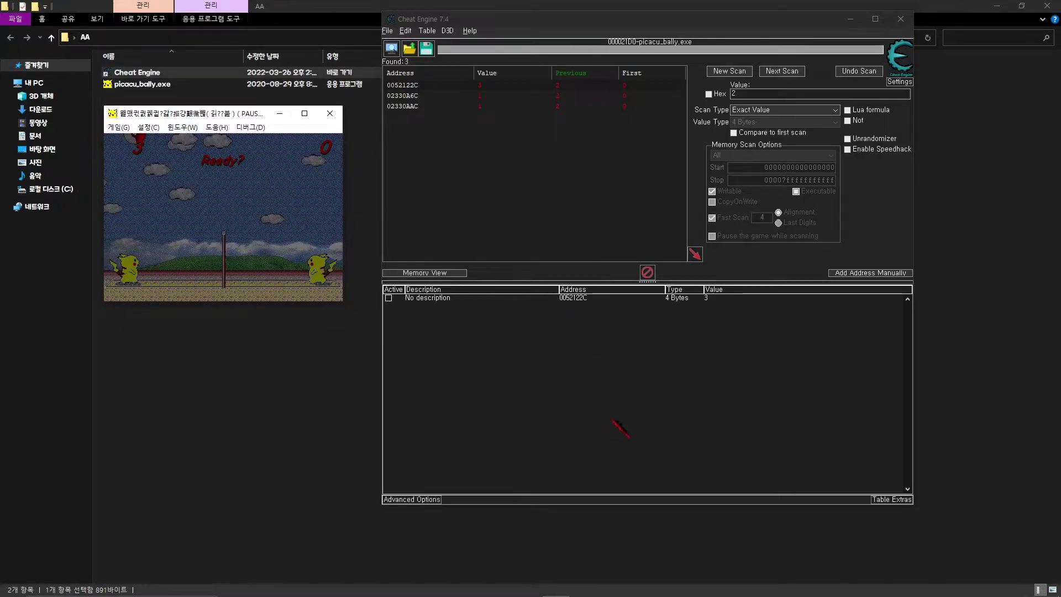
pyautogui.click(613, 421)
pyautogui.click(619, 298)
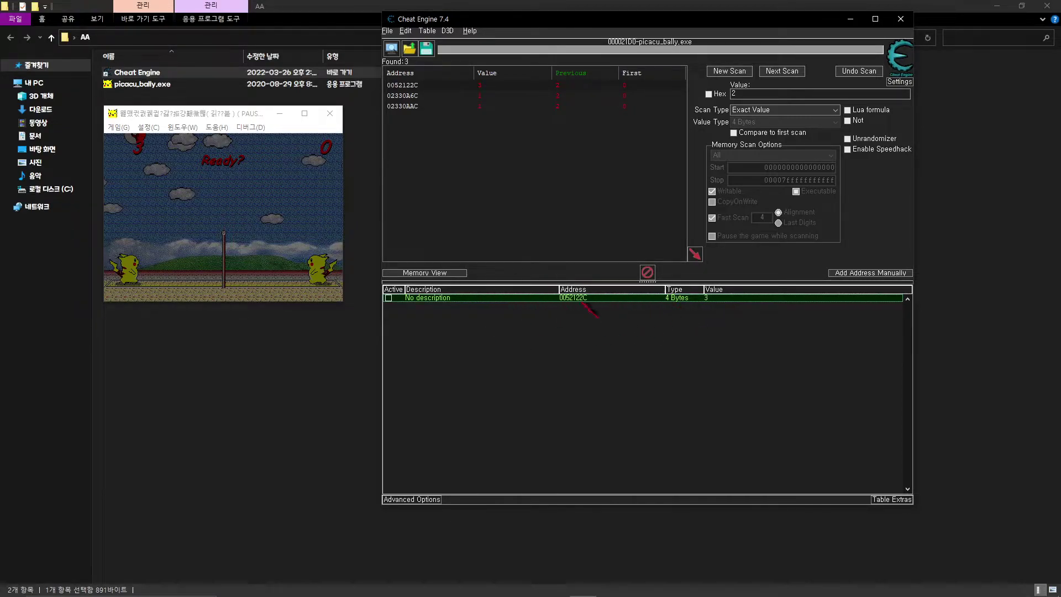
# - Switch to Paint and handwrite a blue 3 inside the red-outlined cell of the last memory column
pyautogui.hotkey('alt', 'Tab')
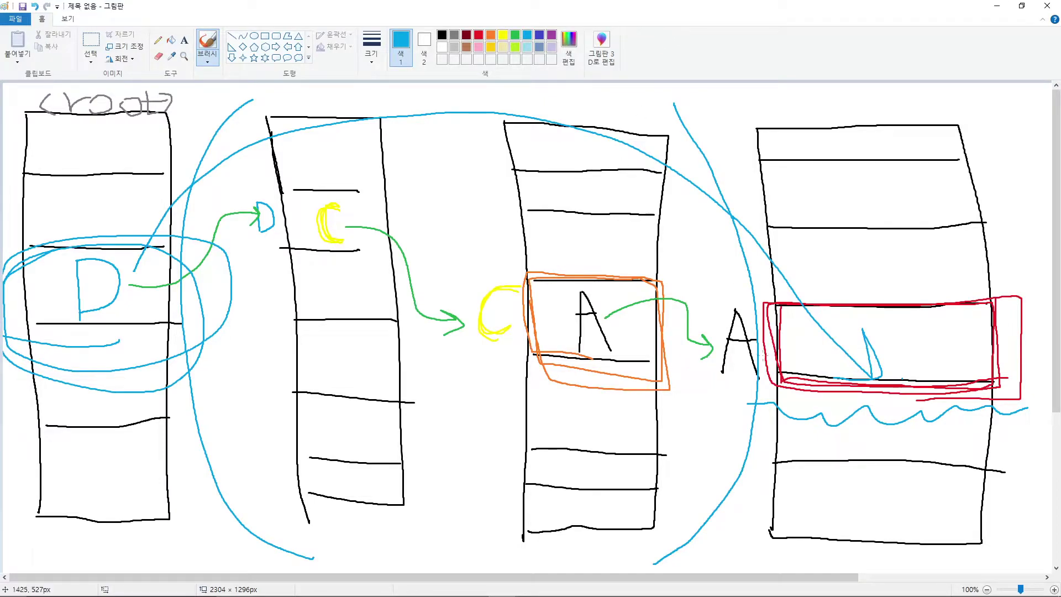
pyautogui.moveTo(518, 11)
pyautogui.mouseDown()
pyautogui.moveTo(492, 166)
pyautogui.moveTo(699, 295)
pyautogui.moveTo(686, 301)
pyautogui.moveTo(519, 9)
pyautogui.mouseUp()
pyautogui.moveTo(895, 325)
pyautogui.mouseDown()
pyautogui.moveTo(950, 330)
pyautogui.moveTo(973, 351)
pyautogui.moveTo(970, 369)
pyautogui.mouseUp()
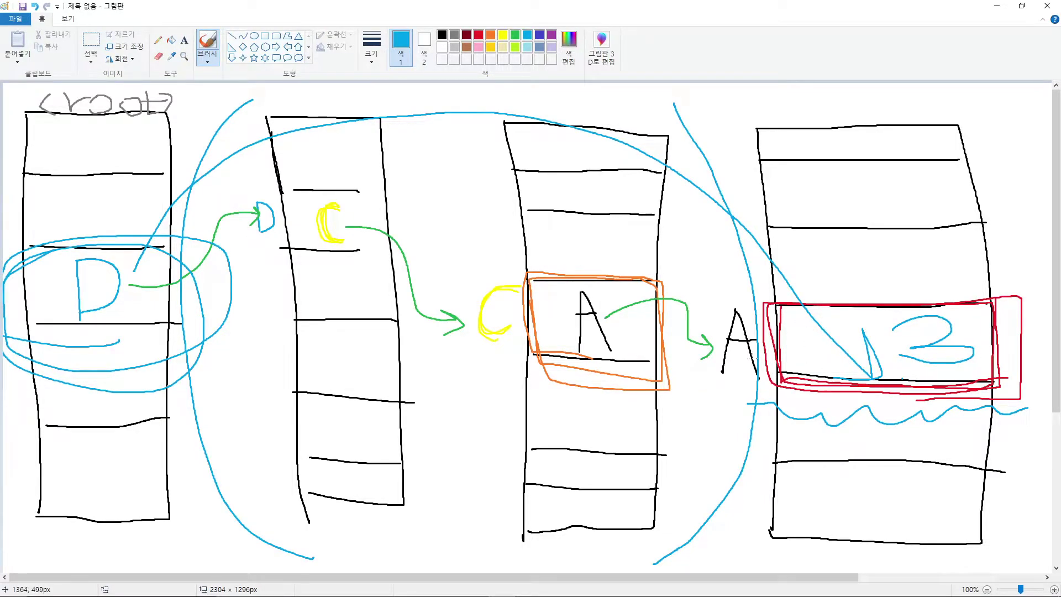
# - Shrink the Paint window, copy the score entry's address from its Change address dialog, and leave the entry as it is
pyautogui.moveTo(519, 7); pyautogui.dragTo(519, 390)
pyautogui.doubleClick(573, 298)
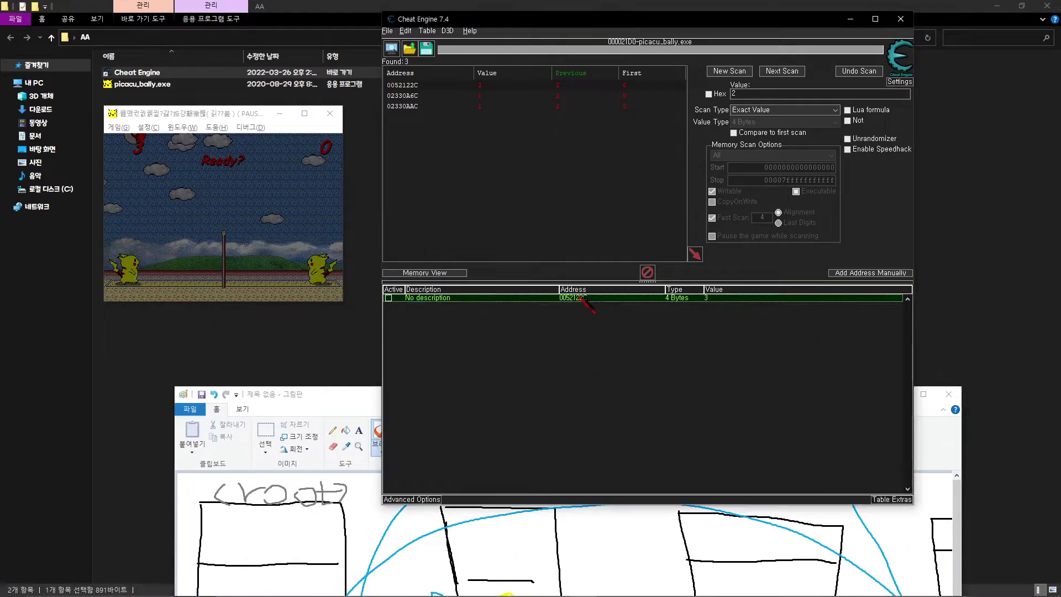
pyautogui.click(524, 389)
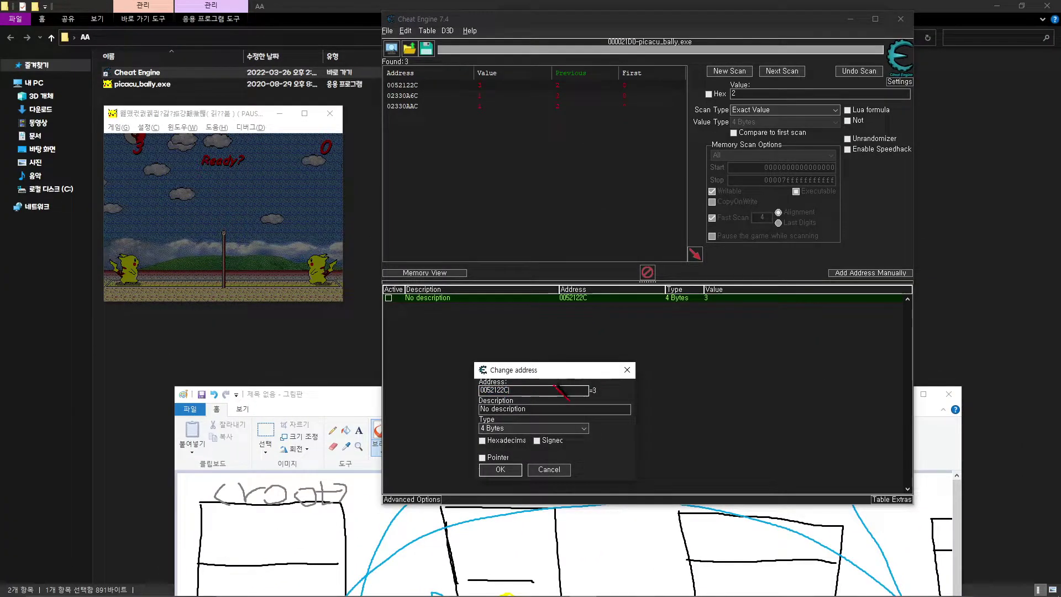
pyautogui.click(549, 470)
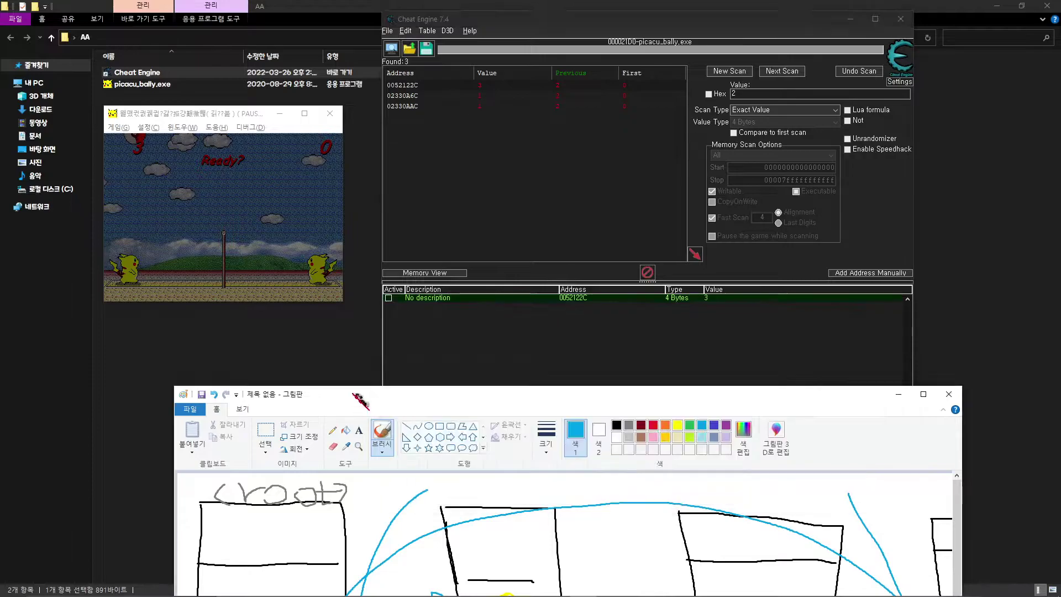
# - Add the text 0052122C in Paint and place it inside the red-outlined cell, beside the 3
pyautogui.moveTo(367, 390); pyautogui.dragTo(287, 31)
pyautogui.click(281, 53)
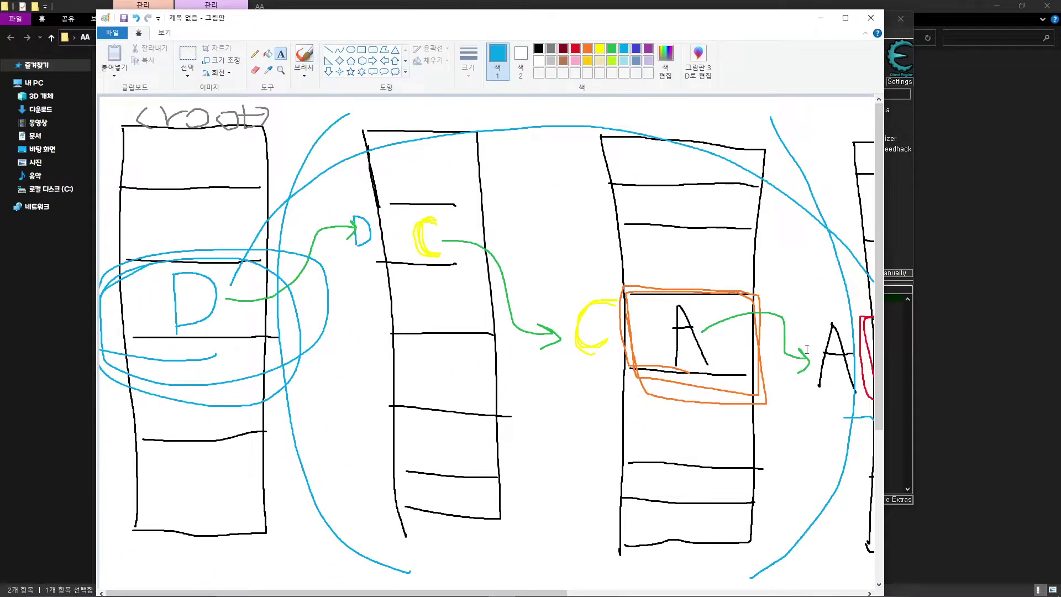
pyautogui.click(789, 340)
pyautogui.write('0052132C')
pyautogui.doubleClick(635, 19)
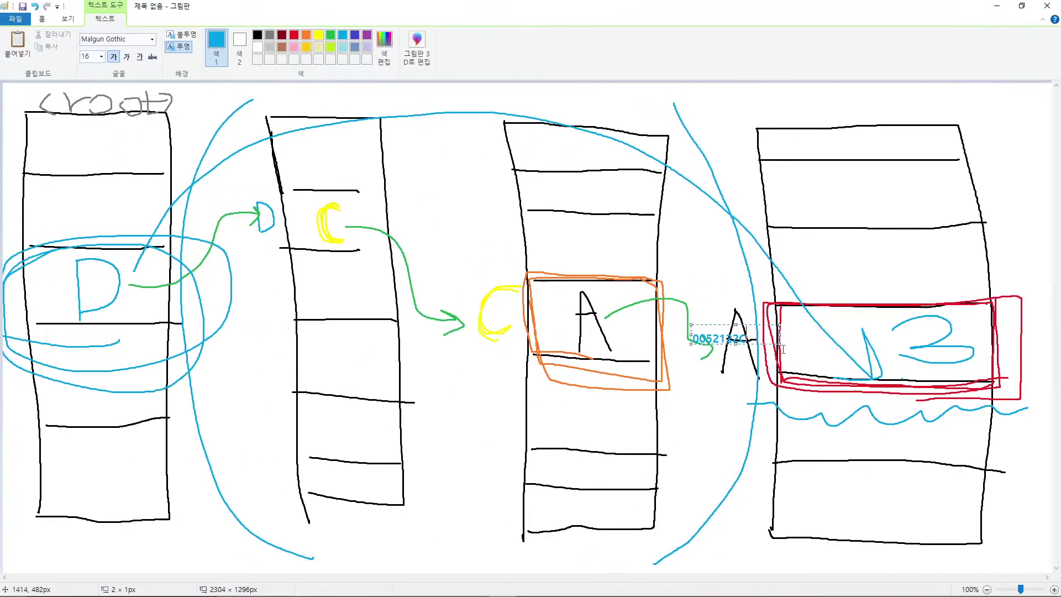
pyautogui.moveTo(727, 325); pyautogui.dragTo(844, 313)
pyautogui.click(822, 336)
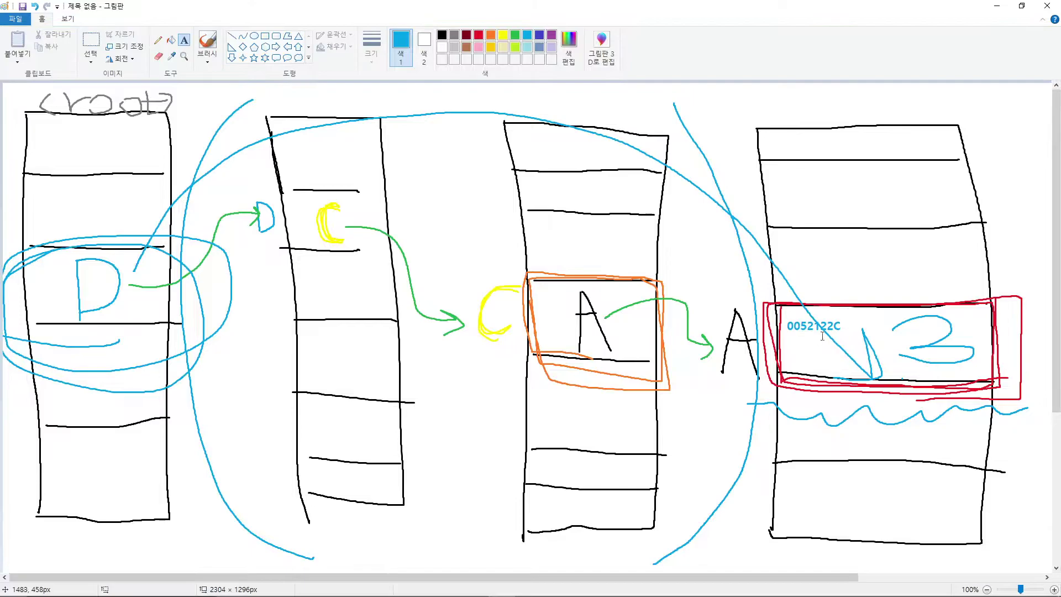
# - Minimize Paint and reposition the volleyball game window beside Cheat Engine
pyautogui.click(840, 323)
pyautogui.click(930, 340)
pyautogui.click(997, 5)
pyautogui.moveTo(149, 116); pyautogui.dragTo(107, 18)
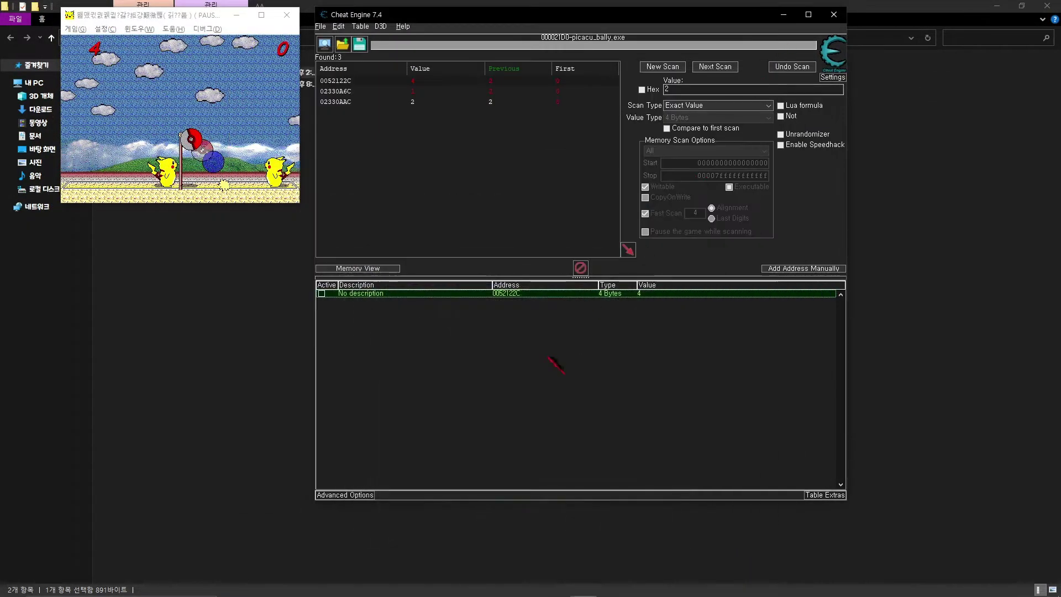
# - Find out what writes to address 0052122C and position the opcode window beside the game
pyautogui.rightClick(520, 297)
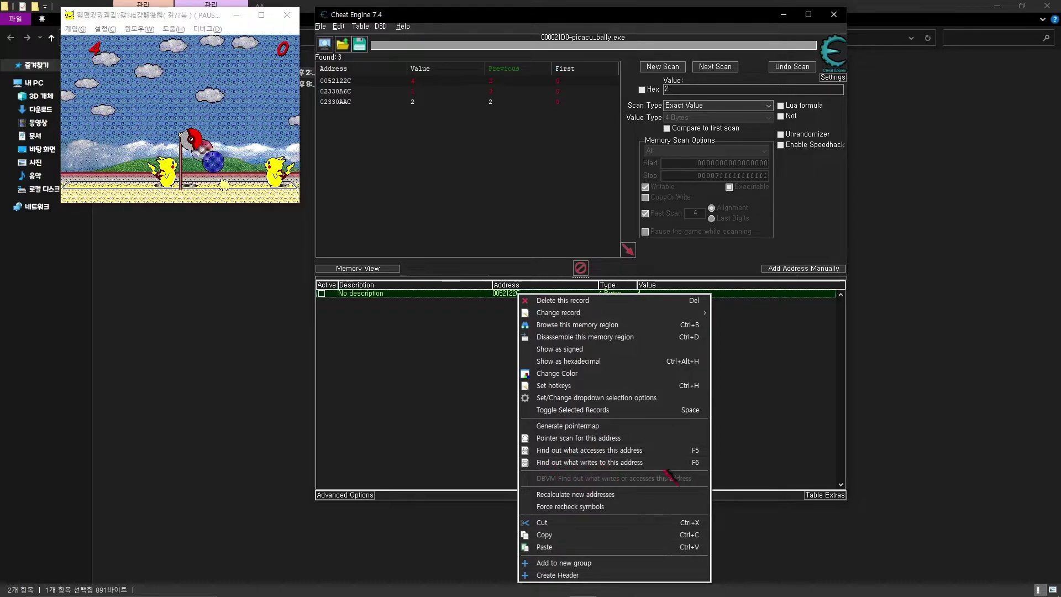
pyautogui.click(644, 465)
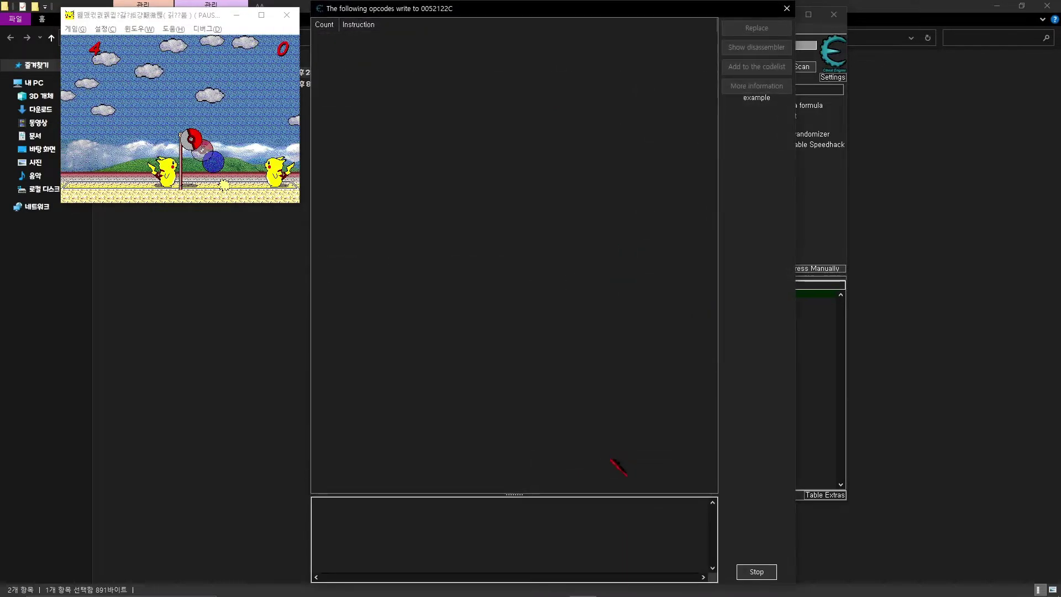
pyautogui.moveTo(457, 9); pyautogui.dragTo(480, 279)
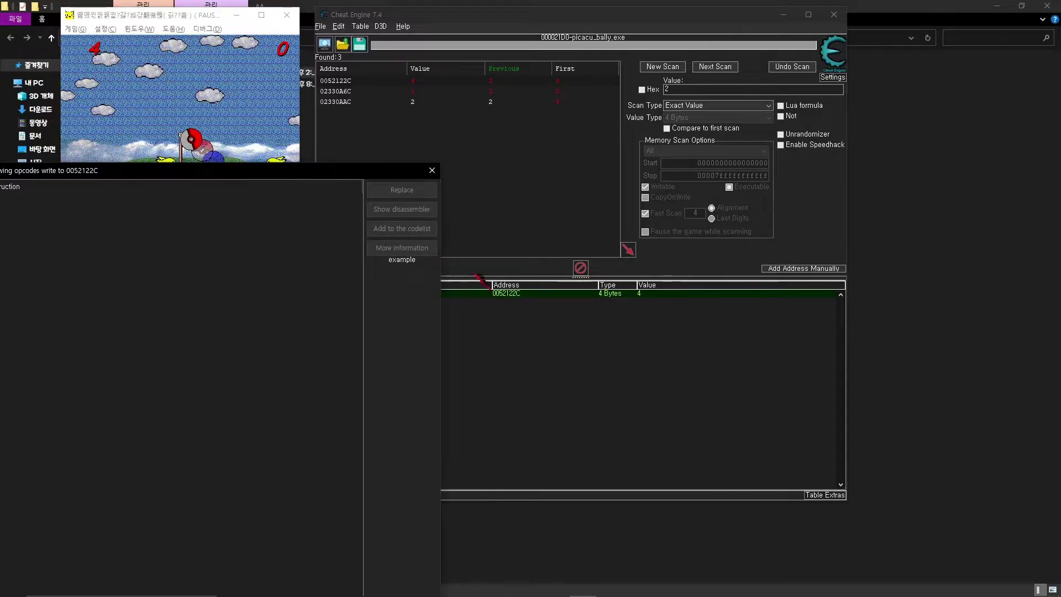
pyautogui.rightClick(505, 294)
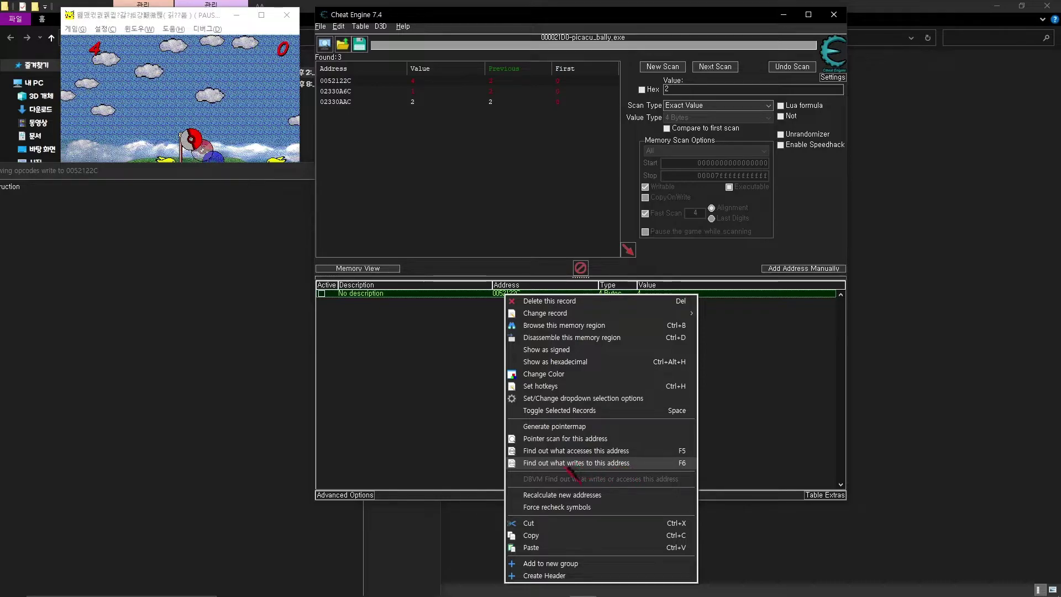
pyautogui.click(586, 463)
pyautogui.moveTo(530, 34); pyautogui.dragTo(559, 14)
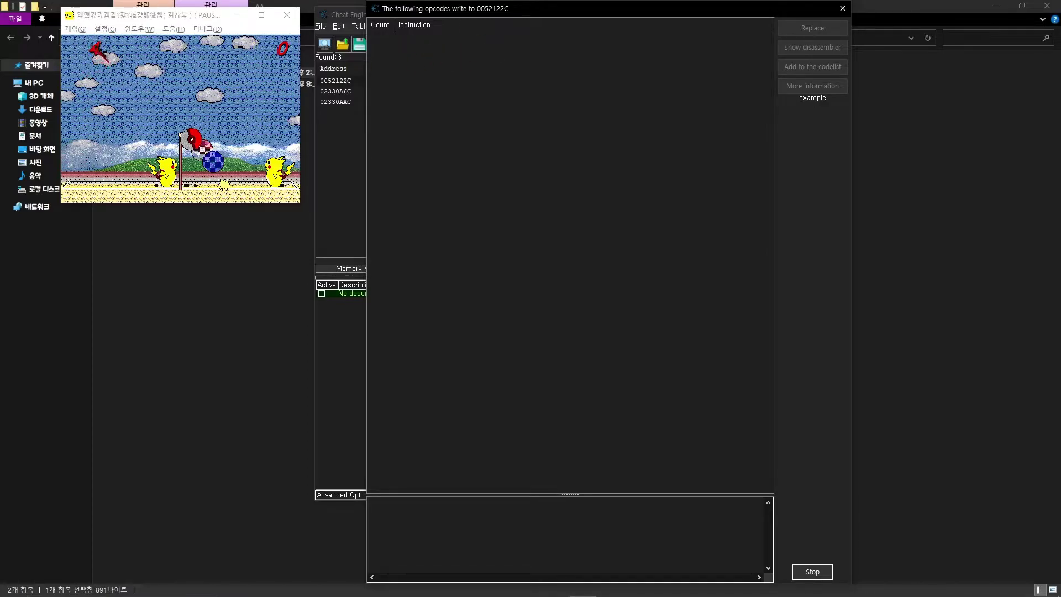
# - Resume the match until the score changes, select the captured instruction, and enlarge the details pane to show its registers
pyautogui.click(225, 96)
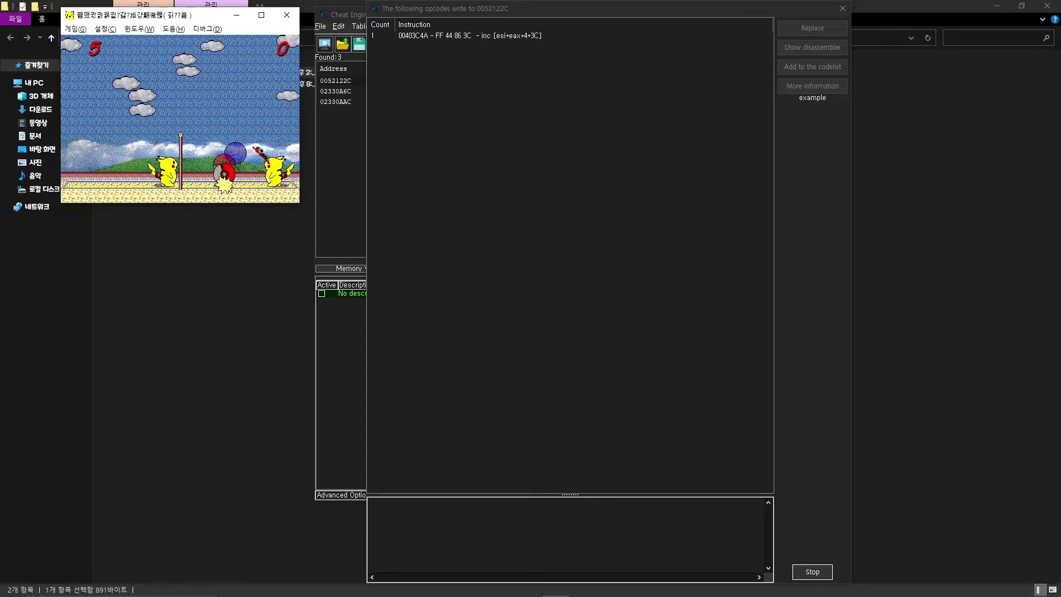
pyautogui.click(382, 37)
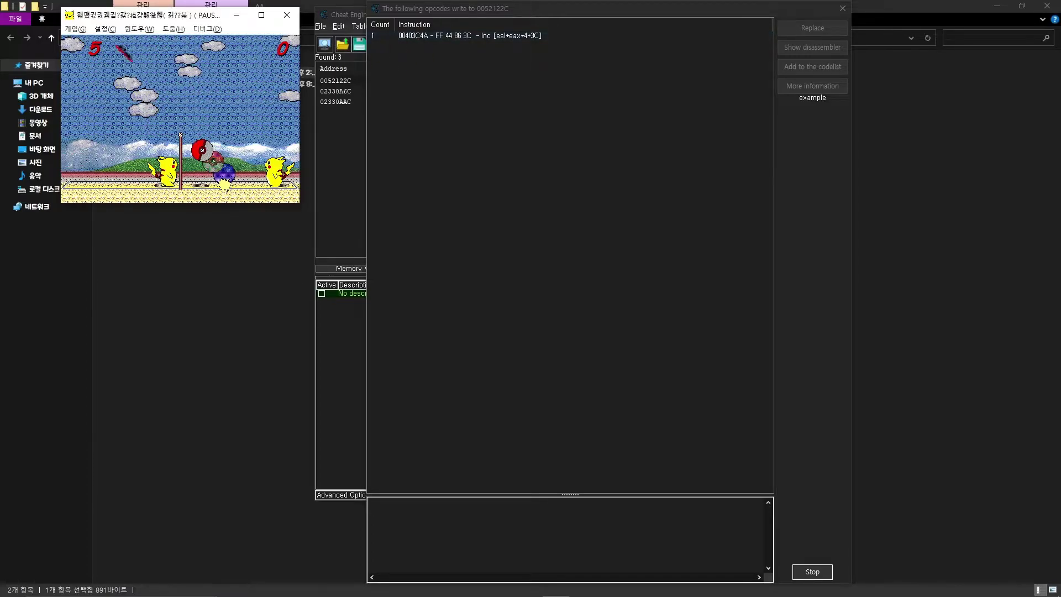
pyautogui.click(538, 479)
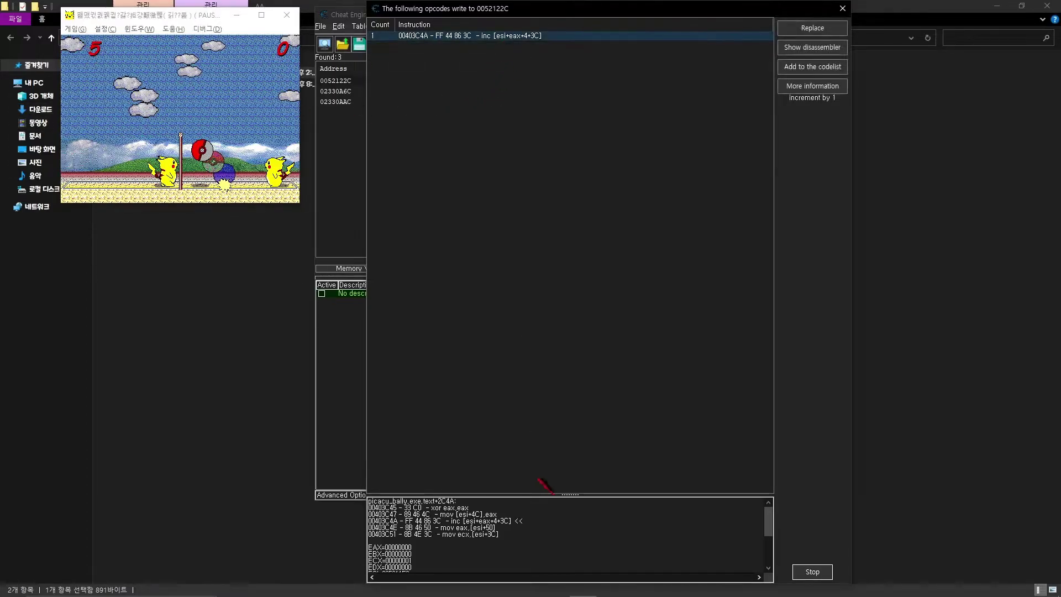
pyautogui.moveTo(563, 494); pyautogui.dragTo(538, 122)
pyautogui.click(532, 88)
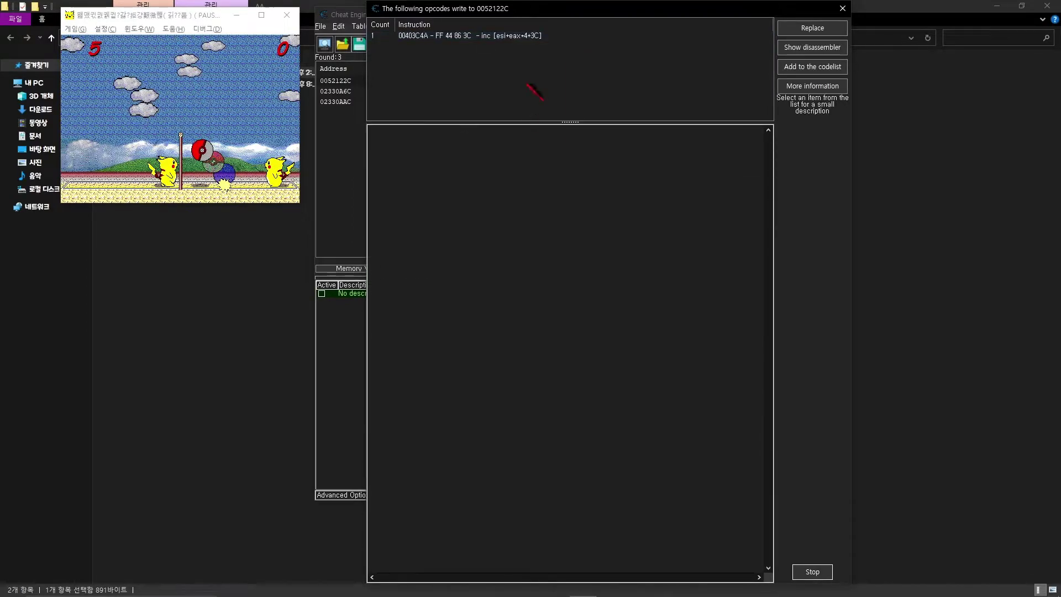
pyautogui.click(487, 37)
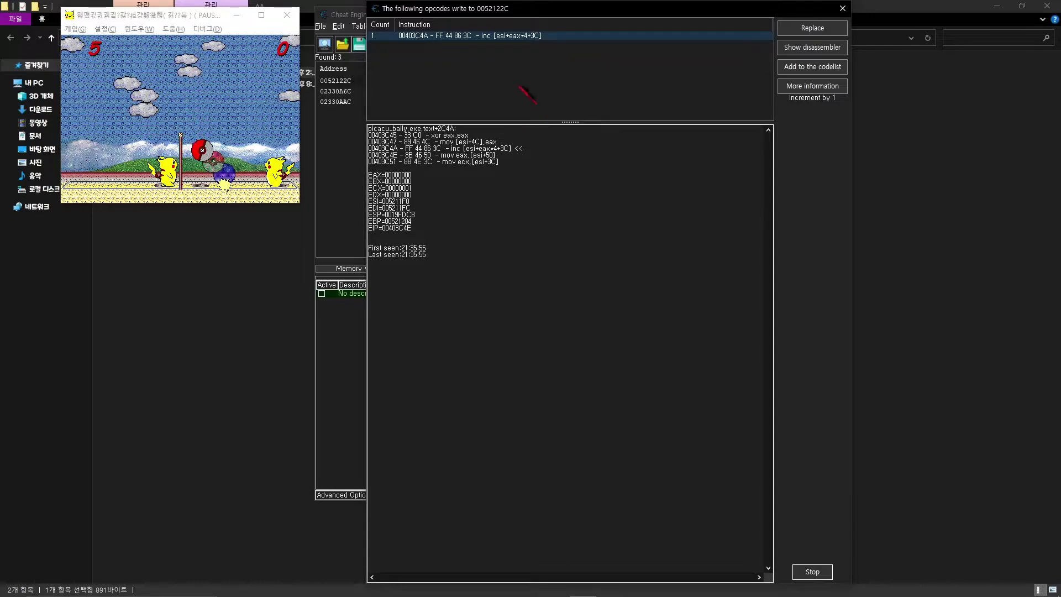
# - Set the opcode window beside a blank Paint canvas and draw a tall black memory column divided by horizontal lines
pyautogui.moveTo(493, 14); pyautogui.dragTo(119, 14)
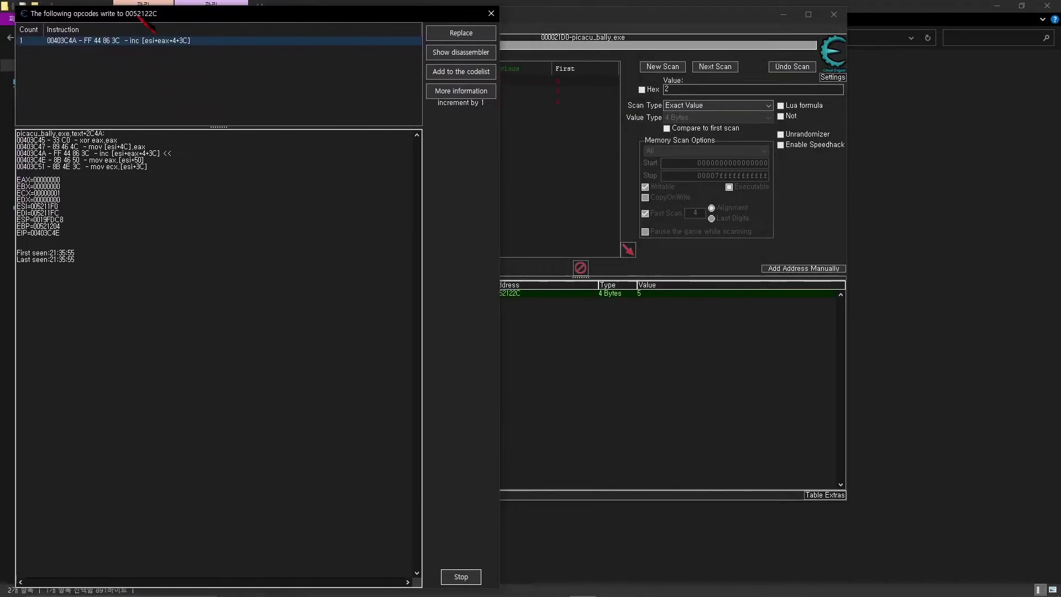
pyautogui.click(501, 585)
pyautogui.moveTo(553, 8)
pyautogui.mouseDown()
pyautogui.moveTo(634, 27)
pyautogui.moveTo(706, 12)
pyautogui.mouseUp()
pyautogui.moveTo(498, 101); pyautogui.dragTo(516, 579)
pyautogui.moveTo(497, 102)
pyautogui.mouseDown()
pyautogui.moveTo(516, 104)
pyautogui.moveTo(809, 571)
pyautogui.moveTo(532, 544)
pyautogui.mouseUp()
pyautogui.moveTo(499, 148); pyautogui.dragTo(744, 156)
pyautogui.moveTo(458, 201); pyautogui.dragTo(741, 202)
pyautogui.moveTo(504, 283); pyautogui.dragTo(785, 288)
pyautogui.moveTo(486, 352); pyautogui.dragTo(781, 341)
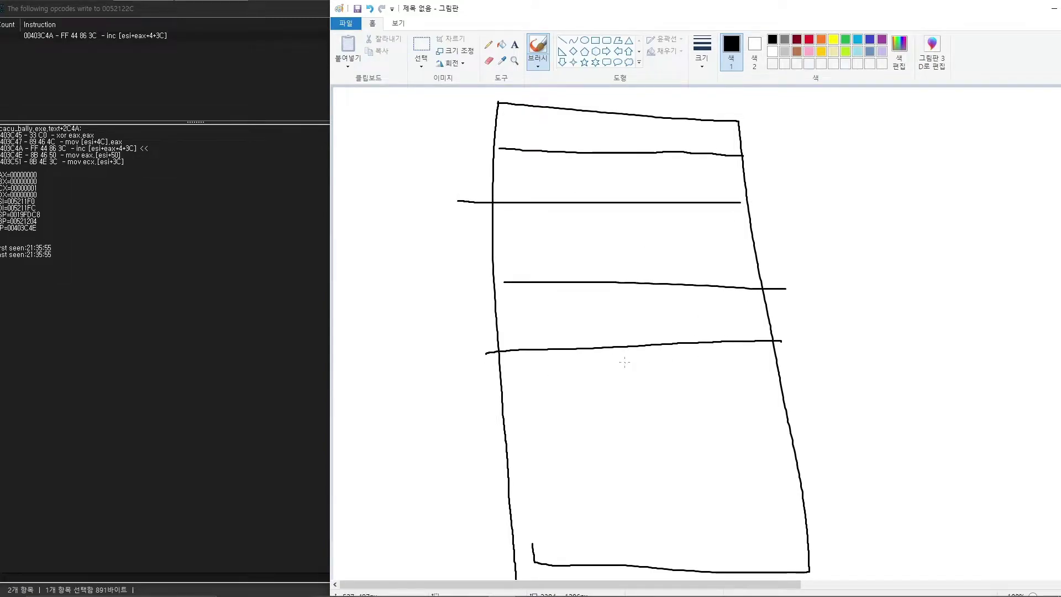
# - Add ellipsis dots and three lower dividing lines to the memory column, and outline a cell near its base in red
pyautogui.moveTo(633, 396); pyautogui.dragTo(637, 404)
pyautogui.moveTo(494, 445); pyautogui.dragTo(818, 430)
pyautogui.moveTo(515, 486); pyautogui.dragTo(808, 494)
pyautogui.moveTo(518, 521); pyautogui.dragTo(831, 537)
pyautogui.click(809, 42)
pyautogui.moveTo(506, 482)
pyautogui.mouseDown()
pyautogui.moveTo(508, 526)
pyautogui.moveTo(812, 532)
pyautogui.moveTo(717, 489)
pyautogui.moveTo(514, 487)
pyautogui.mouseUp()
# - Check the score entry in Cheat Engine and handwrite a red 5 in the red-outlined cell of the Paint diagram
pyautogui.moveTo(564, 8)
pyautogui.mouseDown()
pyautogui.moveTo(564, 170)
pyautogui.moveTo(636, 458)
pyautogui.moveTo(651, 300)
pyautogui.mouseUp()
pyautogui.click(652, 301)
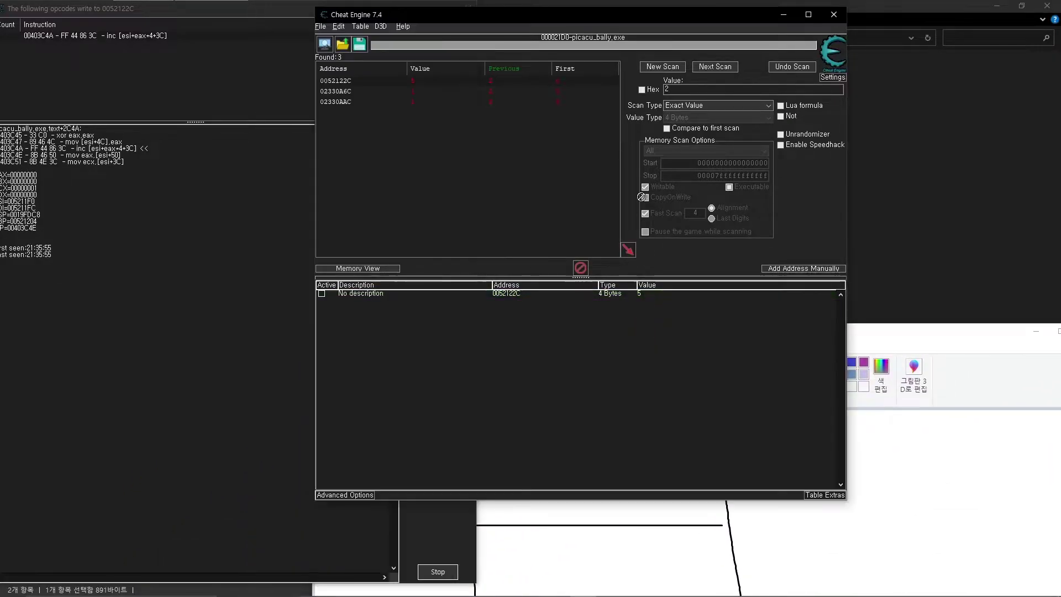
pyautogui.moveTo(859, 340); pyautogui.dragTo(839, 26)
pyautogui.moveTo(619, 510)
pyautogui.mouseDown()
pyautogui.moveTo(630, 522)
pyautogui.moveTo(617, 530)
pyautogui.moveTo(645, 506)
pyautogui.mouseUp()
pyautogui.moveTo(729, 60)
pyautogui.mouseDown()
pyautogui.moveTo(656, 512)
pyautogui.moveTo(677, 569)
pyautogui.mouseUp()
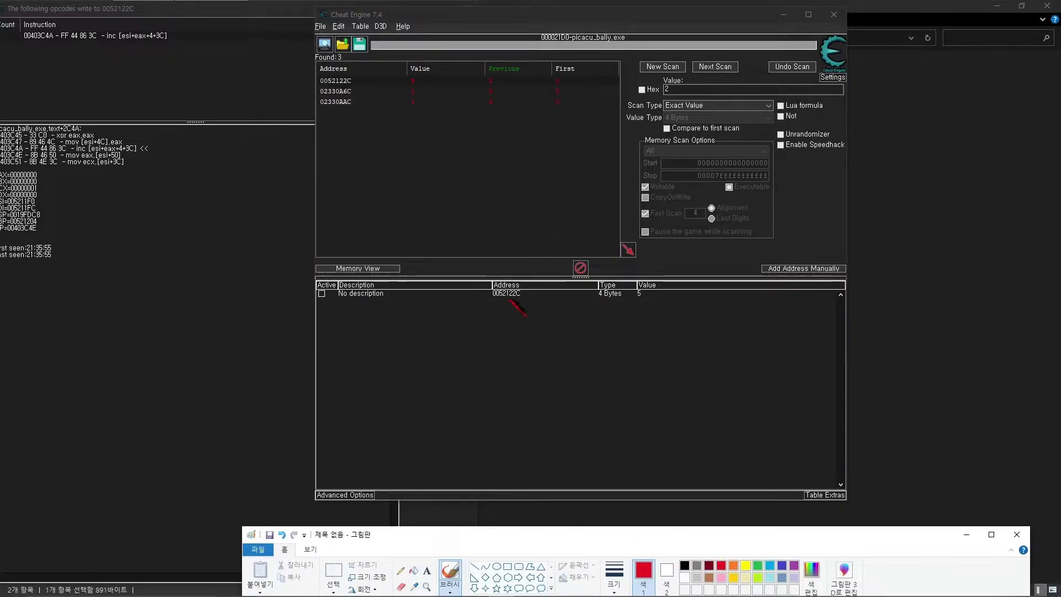
# - Arrange Cheat Engine beside Paint and handwrite the abbreviated address 00521- in red next to the cell containing 5
pyautogui.moveTo(543, 539)
pyautogui.mouseDown()
pyautogui.moveTo(699, 25)
pyautogui.moveTo(652, 1)
pyautogui.moveTo(746, 14)
pyautogui.mouseUp()
pyautogui.click(331, 166)
pyautogui.moveTo(468, 17); pyautogui.dragTo(127, 29)
pyautogui.click(858, 510)
pyautogui.moveTo(855, 513); pyautogui.dragTo(886, 524)
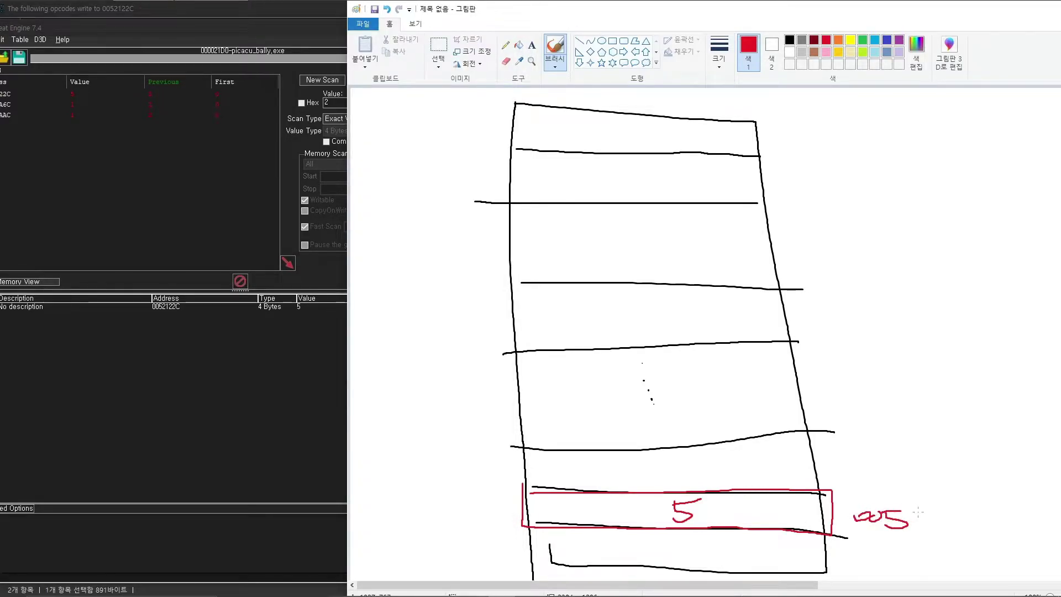
pyautogui.moveTo(946, 520); pyautogui.dragTo(962, 520)
pyautogui.click(982, 523)
pyautogui.moveTo(909, 513); pyautogui.dragTo(931, 530)
# - Refer to the captured instruction, circle the 5 in red, and underline the handwritten address in the Paint diagram
pyautogui.hotkey('alt', 'Tab')
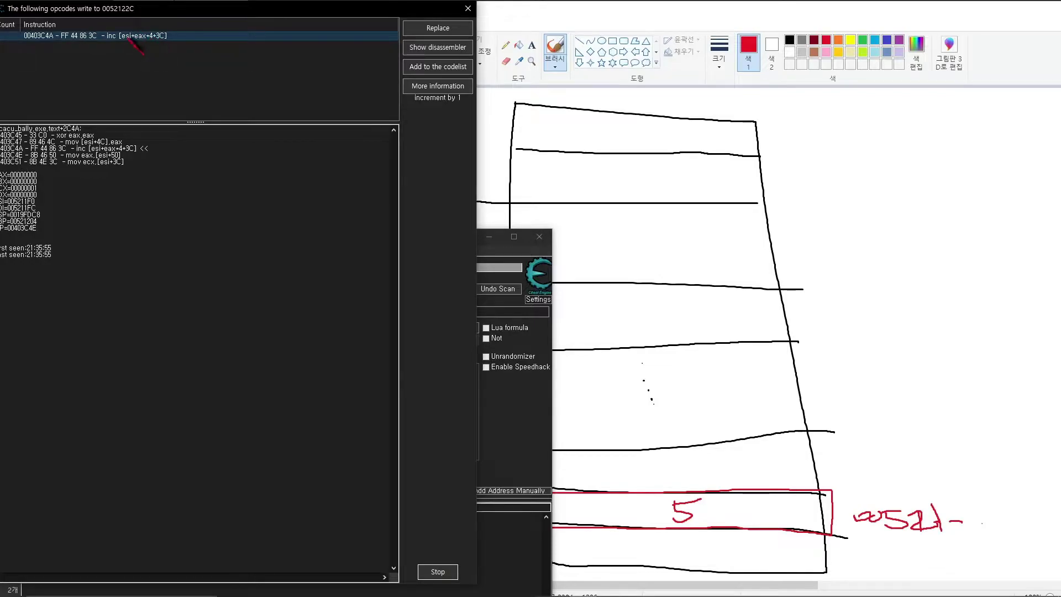
pyautogui.moveTo(689, 533)
pyautogui.mouseDown()
pyautogui.moveTo(662, 504)
pyautogui.moveTo(718, 527)
pyautogui.moveTo(677, 481)
pyautogui.moveTo(671, 537)
pyautogui.mouseUp()
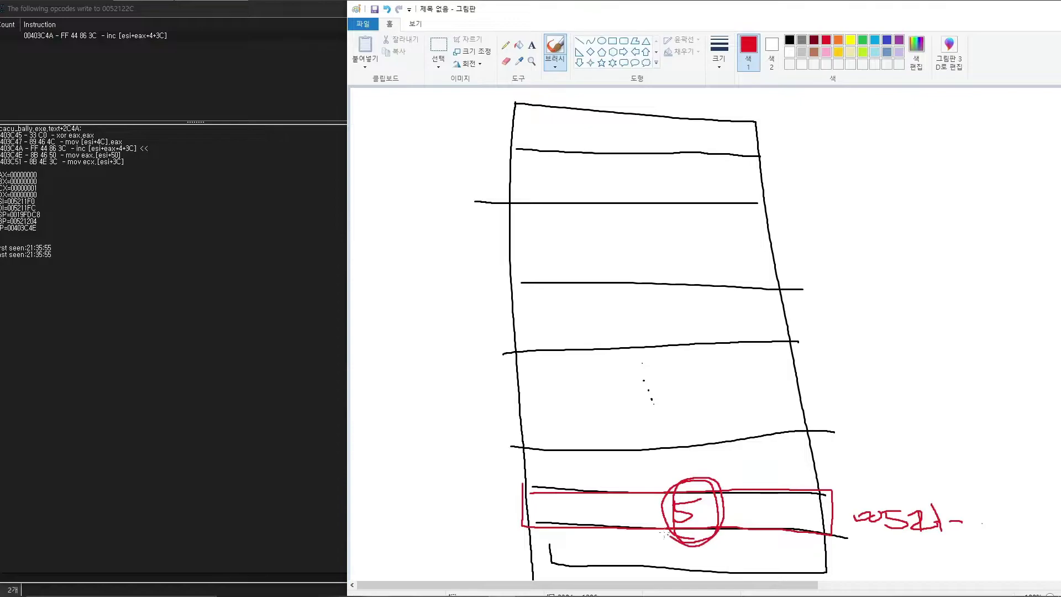
pyautogui.click(172, 52)
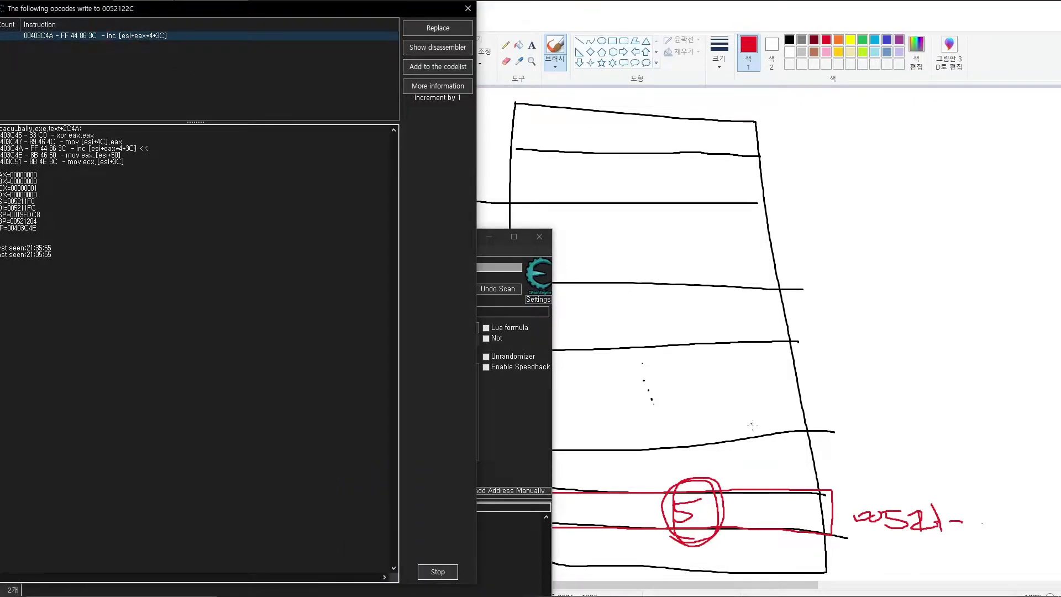
pyautogui.moveTo(865, 543); pyautogui.dragTo(974, 549)
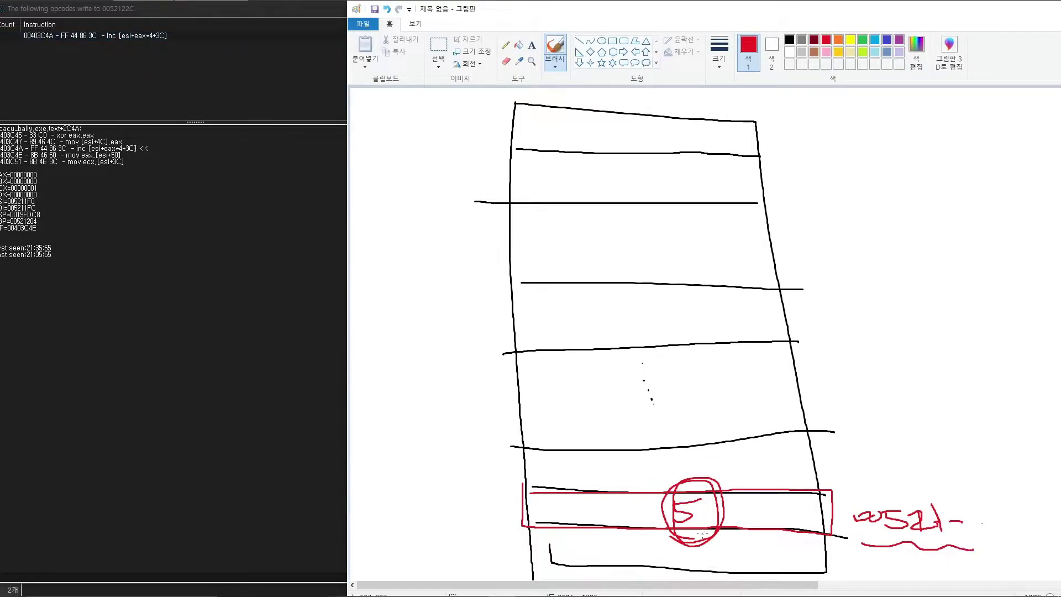
# - Bring the opcode window to the front and shift it so the instruction and register details are fully visible
pyautogui.click(111, 36)
pyautogui.moveTo(166, 8); pyautogui.dragTo(195, 21)
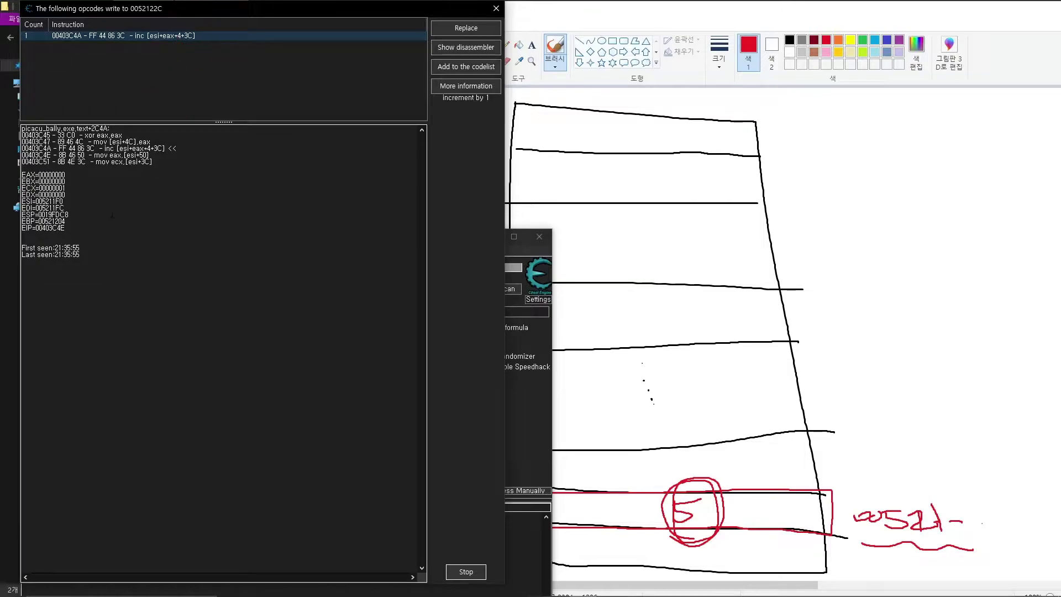
# - Check the EAX register value in the opcode details and handwrite esi in red in the third cell of the Paint diagram
pyautogui.doubleClick(71, 174)
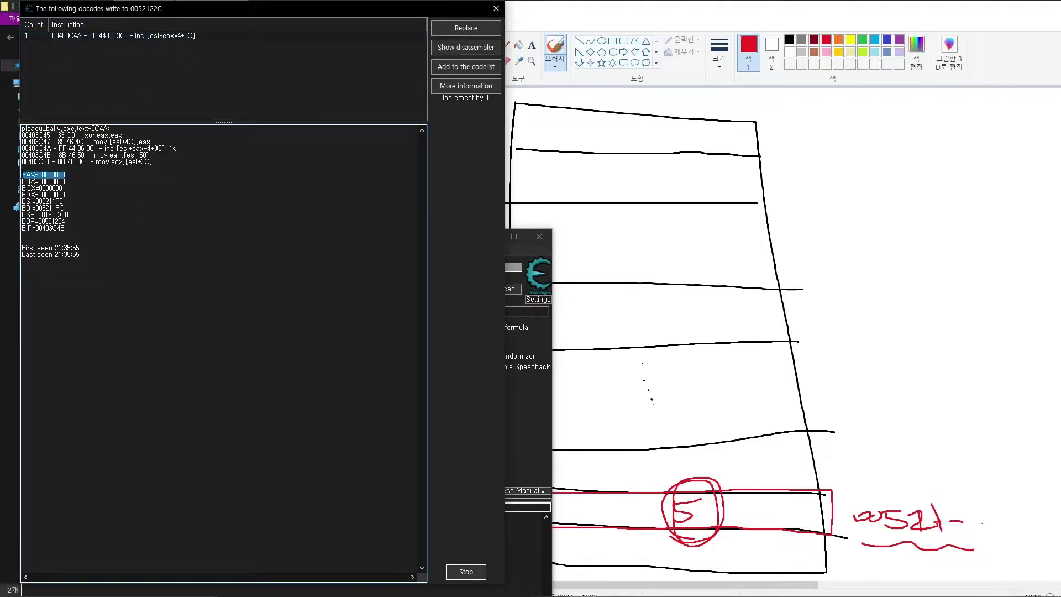
pyautogui.click(164, 55)
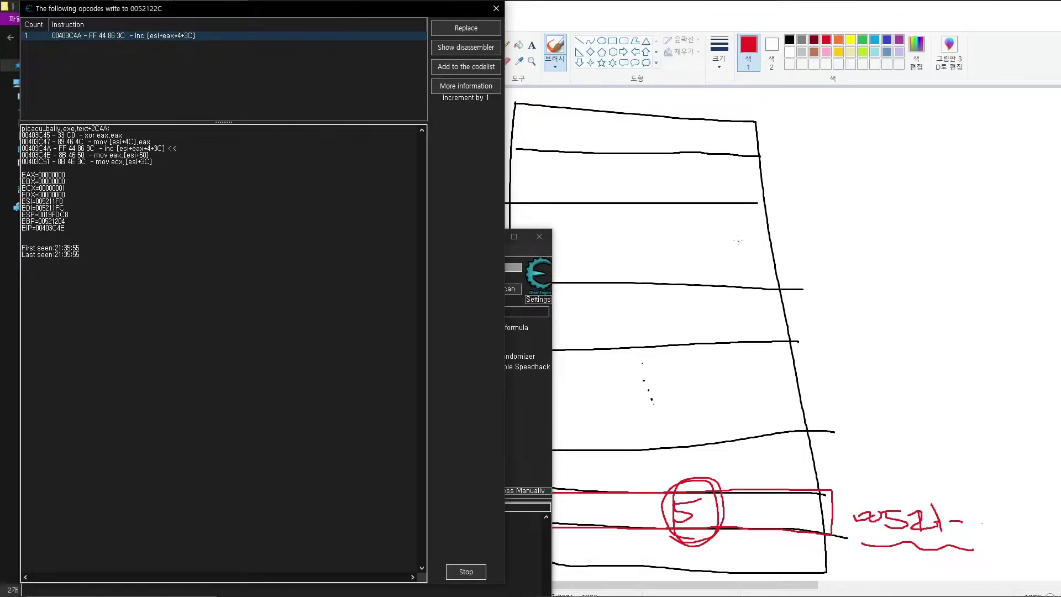
pyautogui.moveTo(588, 241)
pyautogui.mouseDown()
pyautogui.moveTo(598, 224)
pyautogui.moveTo(606, 257)
pyautogui.moveTo(640, 247)
pyautogui.mouseUp()
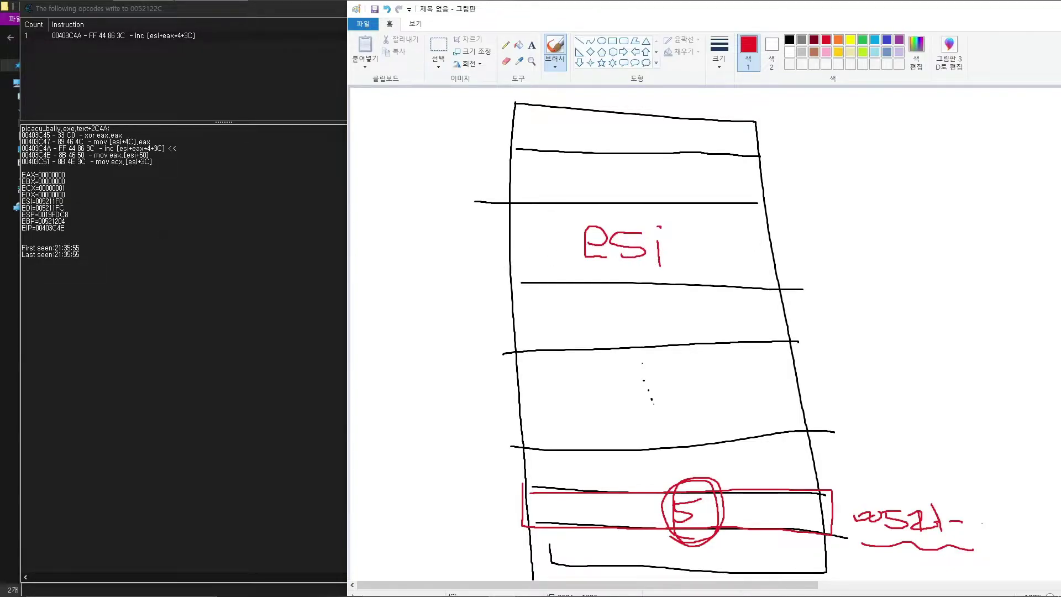
# - Refer to the ESI register value and add the red text 005211F0 beside the esi cell in Paint
pyautogui.moveTo(63, 202); pyautogui.dragTo(46, 202)
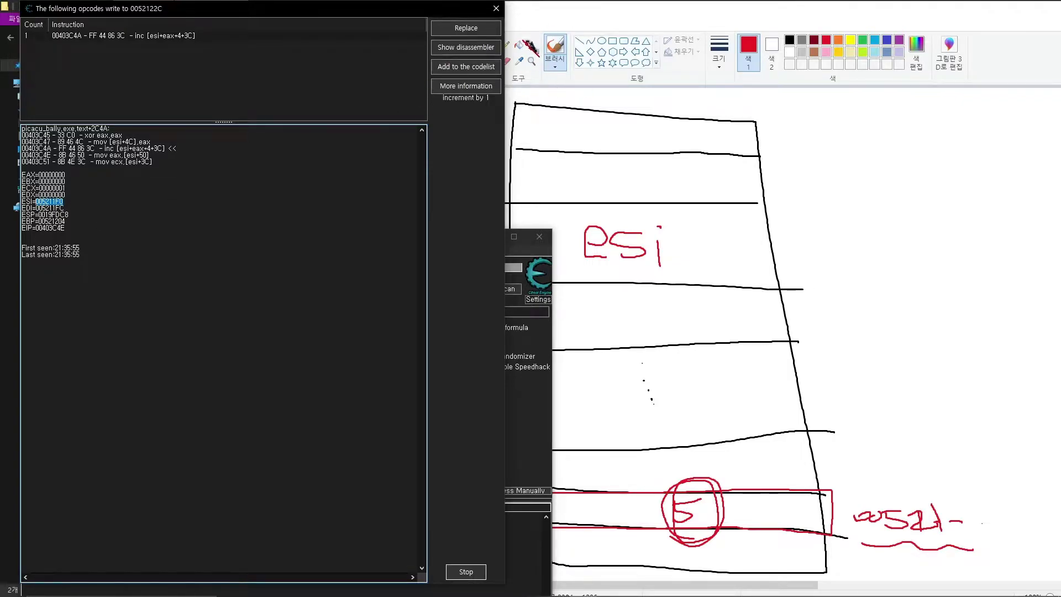
pyautogui.click(535, 49)
pyautogui.click(533, 46)
pyautogui.click(796, 228)
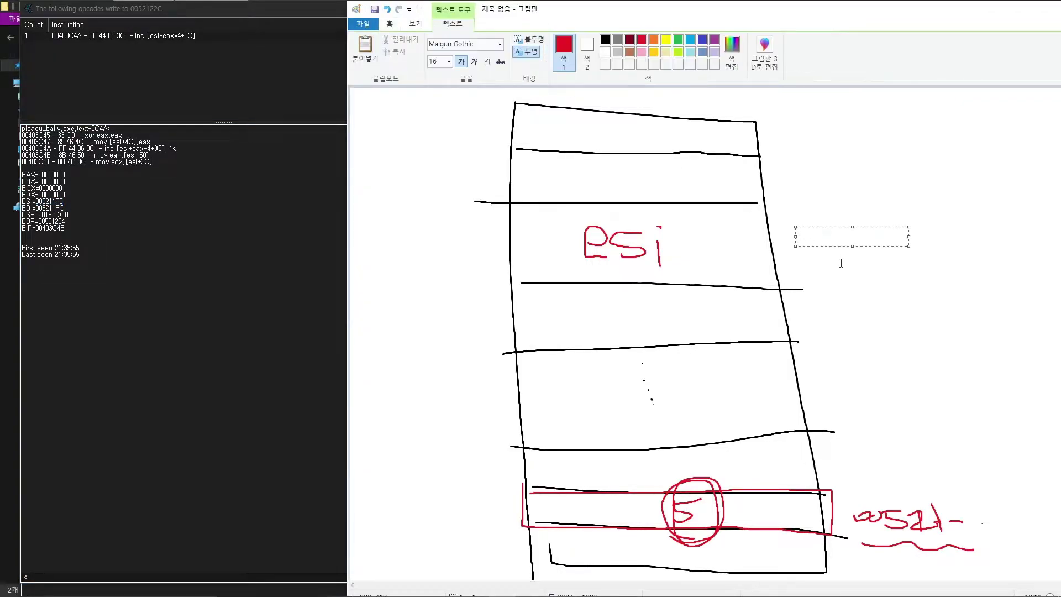
pyautogui.write('005211F0')
pyautogui.moveTo(909, 247); pyautogui.dragTo(956, 268)
pyautogui.click(846, 273)
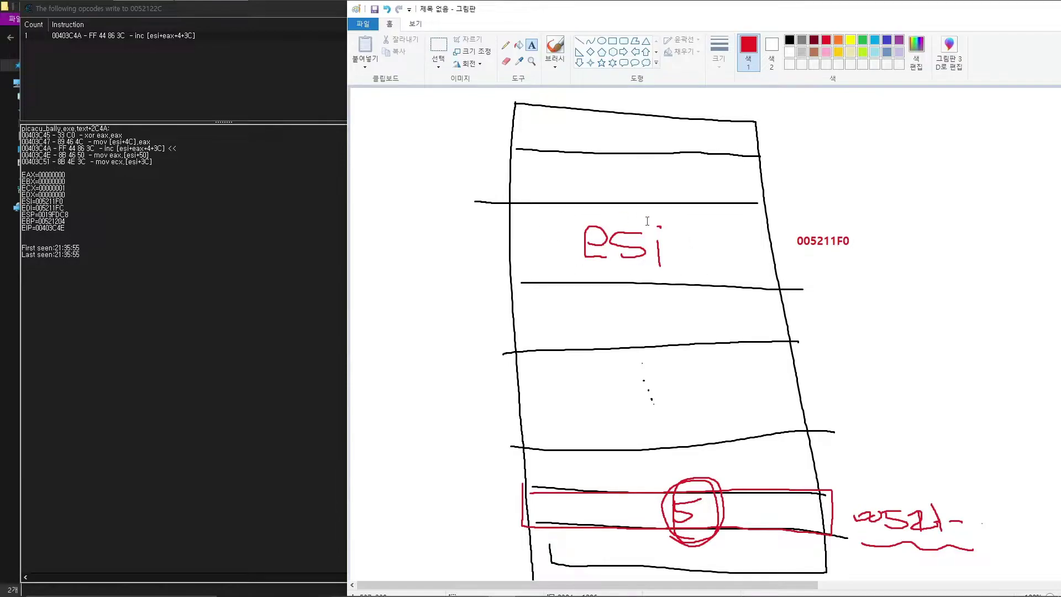
# - Draw four red curved arrows stepping down beside the cells below esi with the brush, and write a red 4 beside the upper three
pyautogui.click(196, 37)
pyautogui.click(506, 45)
pyautogui.click(555, 46)
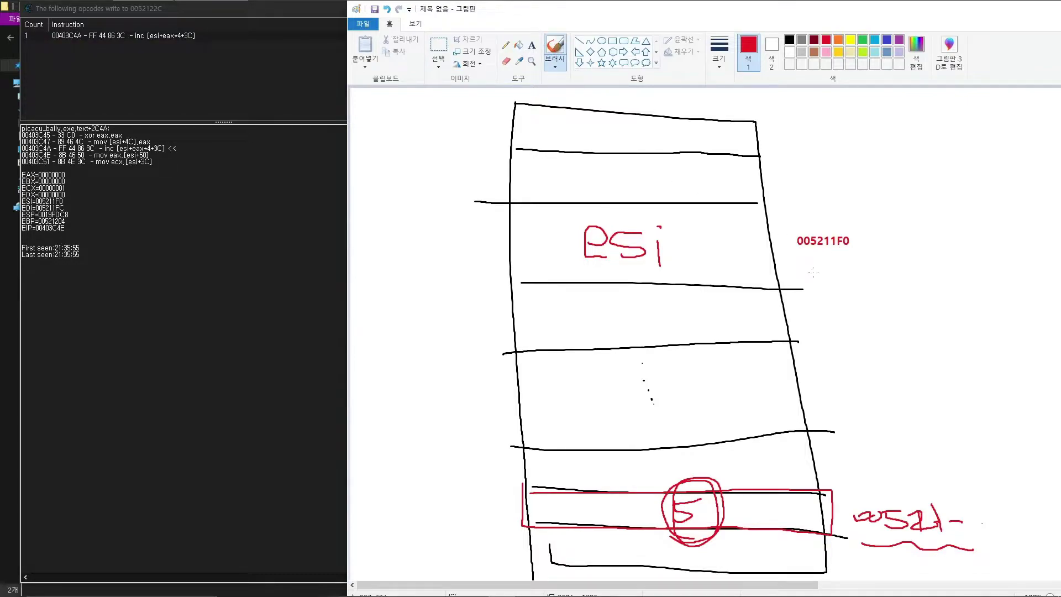
pyautogui.moveTo(800, 285)
pyautogui.mouseDown()
pyautogui.moveTo(840, 302)
pyautogui.moveTo(817, 322)
pyautogui.moveTo(816, 379)
pyautogui.moveTo(834, 383)
pyautogui.moveTo(832, 467)
pyautogui.mouseUp()
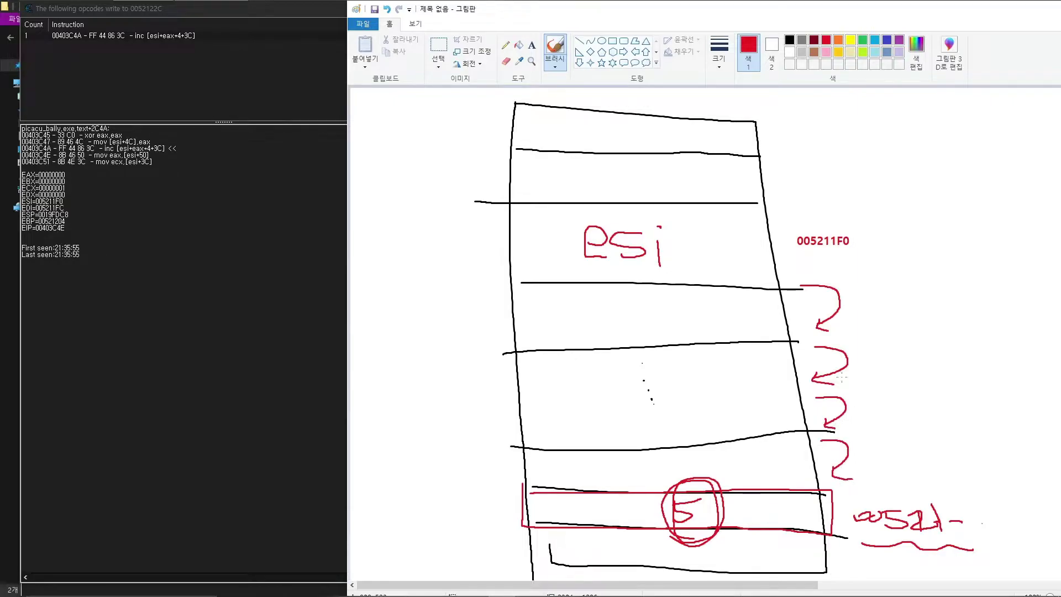
pyautogui.moveTo(872, 295); pyautogui.dragTo(893, 311)
pyautogui.moveTo(875, 352); pyautogui.dragTo(903, 365)
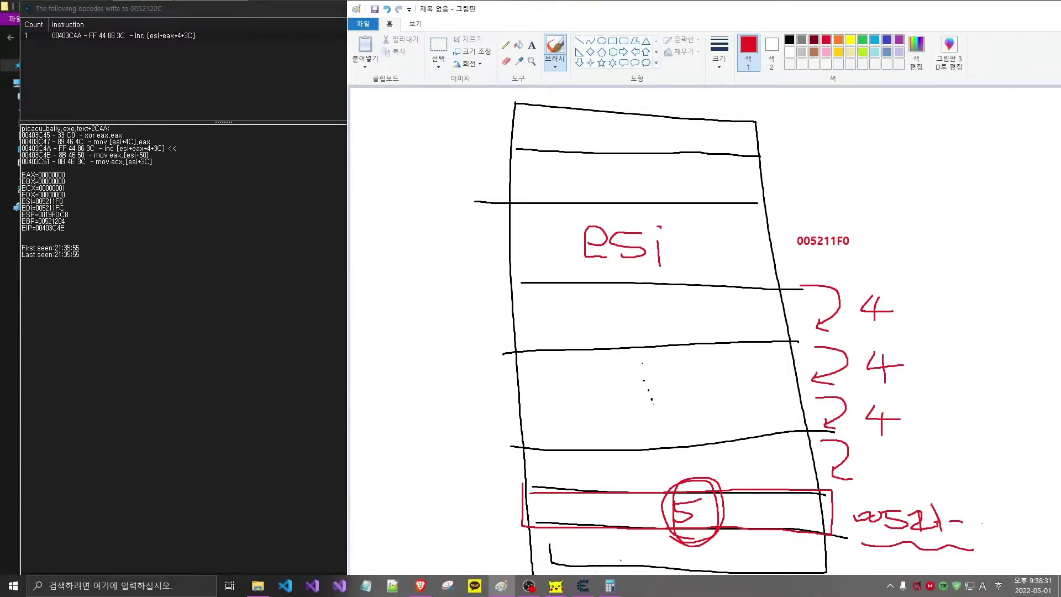
# - Switch to Calculator to view the decimal equivalent of hexadecimal 3C, then minimize it
pyautogui.click(610, 591)
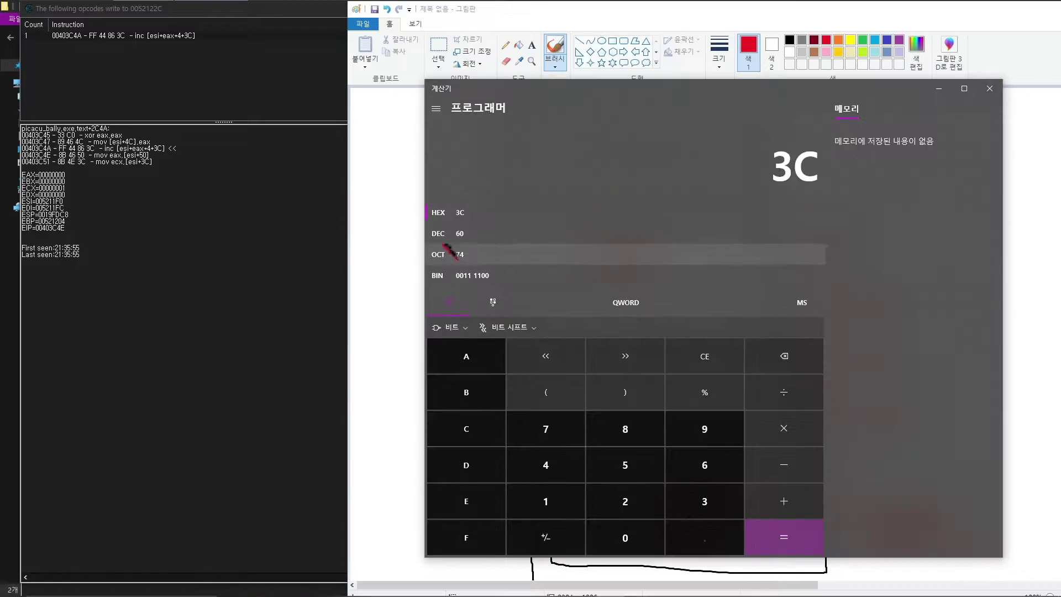
pyautogui.moveTo(536, 87); pyautogui.dragTo(114, 94)
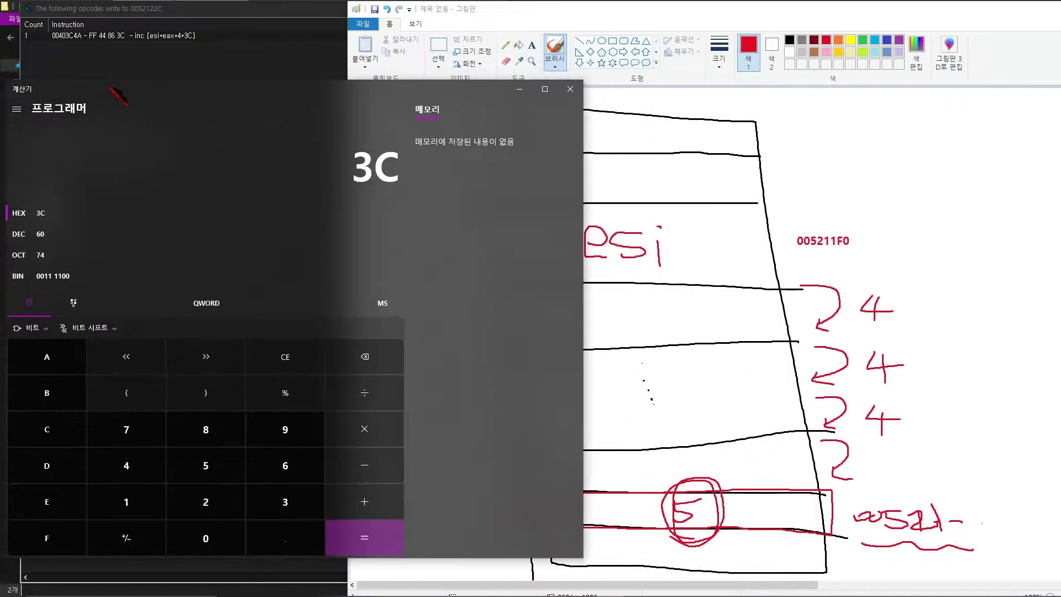
pyautogui.click(514, 86)
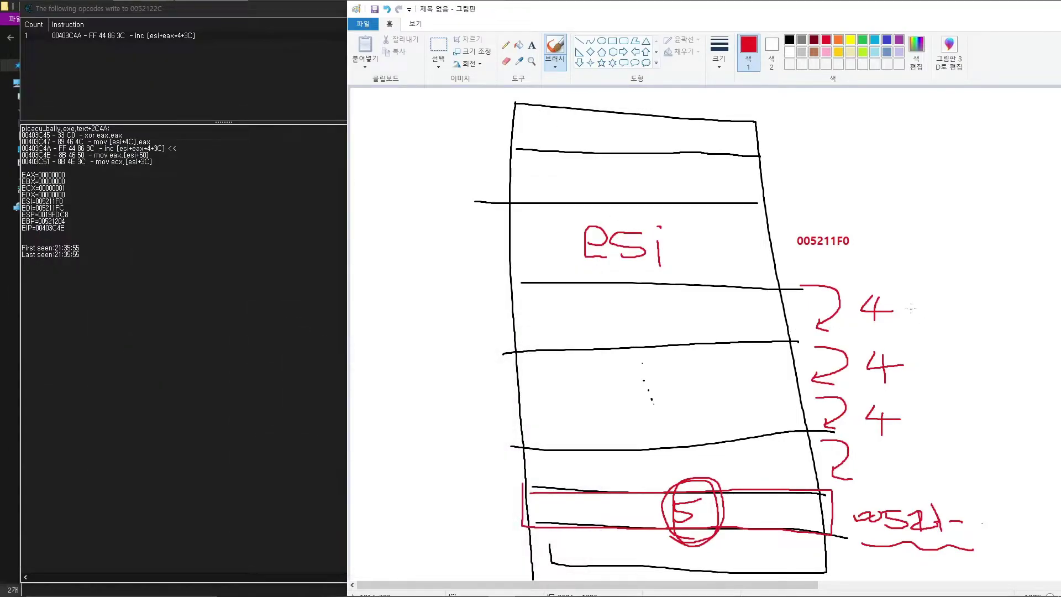
# - Draw a long red downward arrow, circle the handwritten address, underline 005211F0, add +3C beside it, and outline the cells below esi
pyautogui.moveTo(927, 302); pyautogui.dragTo(936, 441)
pyautogui.moveTo(929, 549)
pyautogui.mouseDown()
pyautogui.moveTo(964, 506)
pyautogui.moveTo(939, 552)
pyautogui.mouseUp()
pyautogui.moveTo(795, 253)
pyautogui.mouseDown()
pyautogui.moveTo(861, 253)
pyautogui.moveTo(887, 240)
pyautogui.mouseUp()
pyautogui.moveTo(872, 227); pyautogui.dragTo(884, 264)
pyautogui.moveTo(886, 227)
pyautogui.mouseDown()
pyautogui.moveTo(906, 231)
pyautogui.moveTo(891, 253)
pyautogui.moveTo(950, 242)
pyautogui.mouseUp()
pyautogui.moveTo(525, 282)
pyautogui.mouseDown()
pyautogui.moveTo(492, 357)
pyautogui.moveTo(586, 476)
pyautogui.moveTo(796, 290)
pyautogui.moveTo(505, 264)
pyautogui.mouseUp()
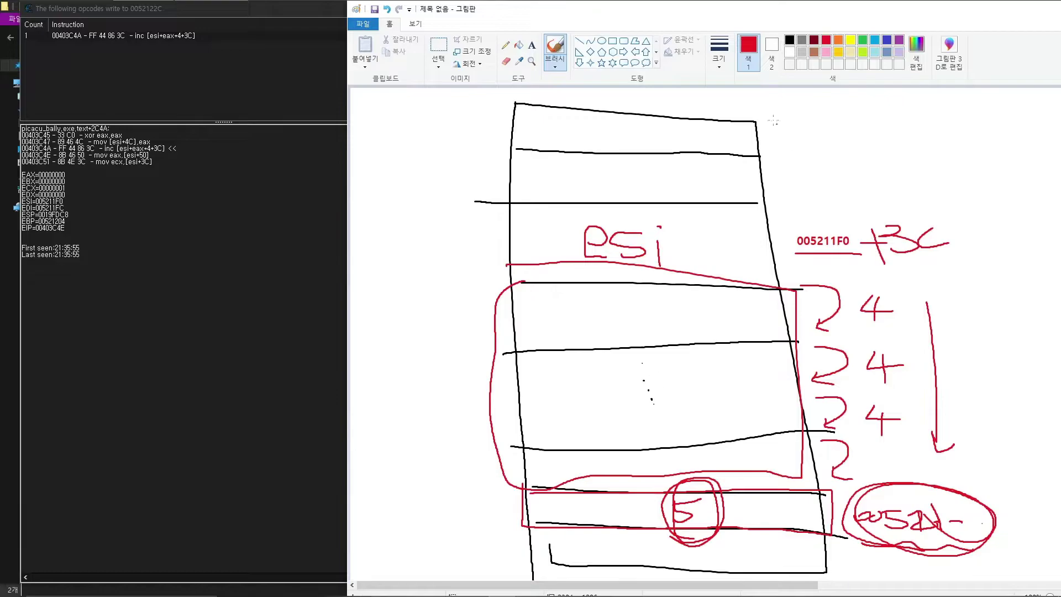
# - Circle the 5 in black, draw a black arrow from it up to esi, and outline esi in black
pyautogui.click(789, 39)
pyautogui.moveTo(647, 516)
pyautogui.mouseDown()
pyautogui.moveTo(691, 512)
pyautogui.moveTo(684, 520)
pyautogui.mouseUp()
pyautogui.moveTo(633, 489)
pyautogui.mouseDown()
pyautogui.moveTo(575, 332)
pyautogui.moveTo(590, 271)
pyautogui.mouseUp()
pyautogui.moveTo(561, 275)
pyautogui.mouseDown()
pyautogui.moveTo(590, 270)
pyautogui.moveTo(616, 282)
pyautogui.moveTo(712, 223)
pyautogui.moveTo(584, 267)
pyautogui.mouseUp()
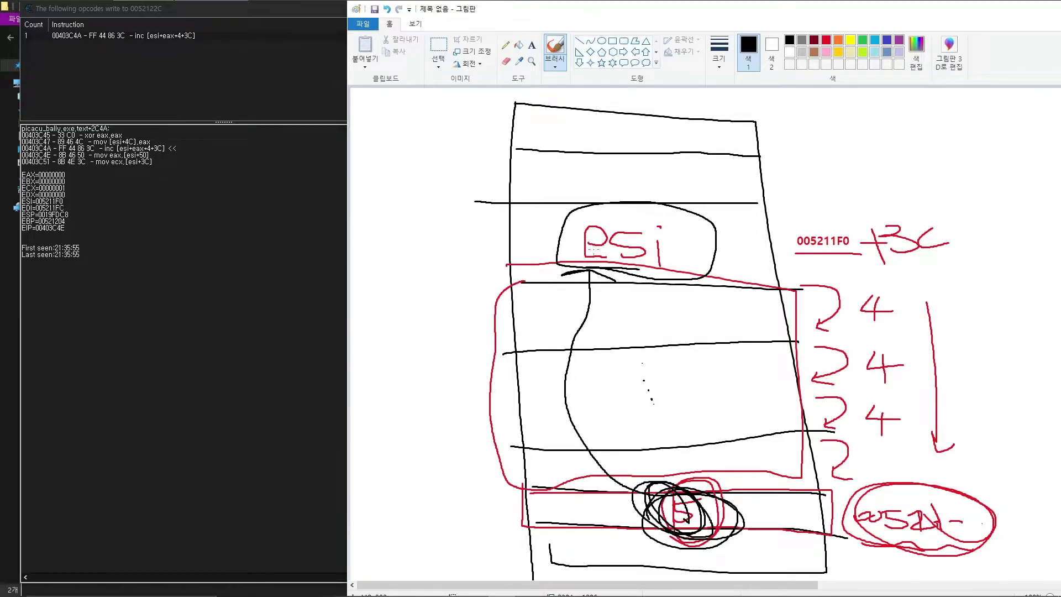
# - Add black arcs and a plus sign beside the diagram, re-circle and underline esi, and draw a second black arrow down to 5
pyautogui.moveTo(508, 265)
pyautogui.mouseDown()
pyautogui.moveTo(483, 298)
pyautogui.moveTo(486, 387)
pyautogui.moveTo(523, 418)
pyautogui.mouseUp()
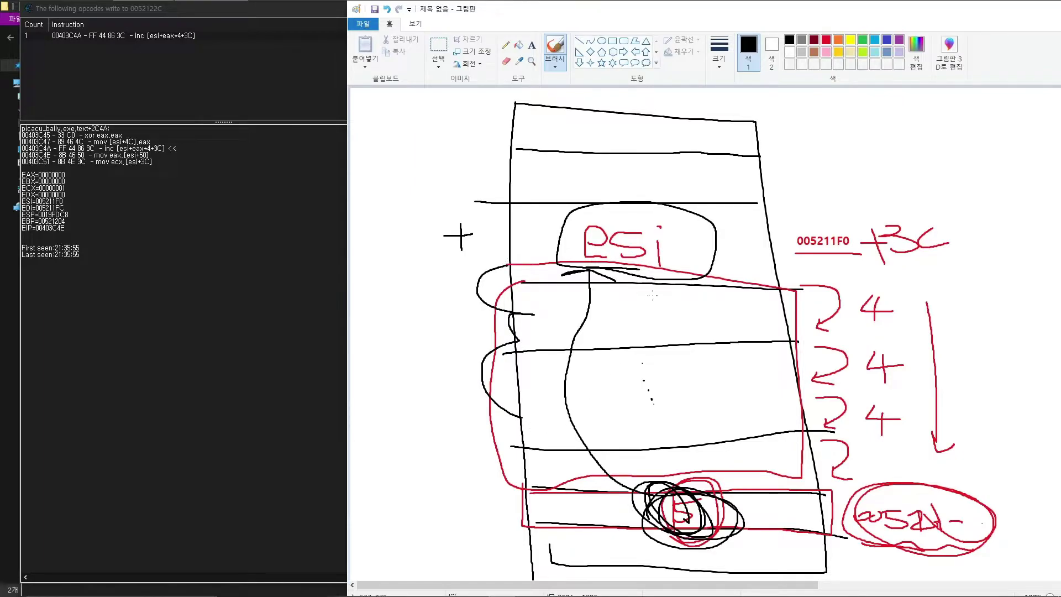
pyautogui.moveTo(690, 276)
pyautogui.mouseDown()
pyautogui.moveTo(707, 191)
pyautogui.moveTo(581, 251)
pyautogui.mouseUp()
pyautogui.moveTo(718, 281)
pyautogui.mouseDown()
pyautogui.moveTo(500, 279)
pyautogui.moveTo(630, 279)
pyautogui.mouseUp()
pyautogui.moveTo(555, 269)
pyautogui.mouseDown()
pyautogui.moveTo(688, 279)
pyautogui.moveTo(591, 290)
pyautogui.moveTo(641, 481)
pyautogui.moveTo(616, 486)
pyautogui.mouseUp()
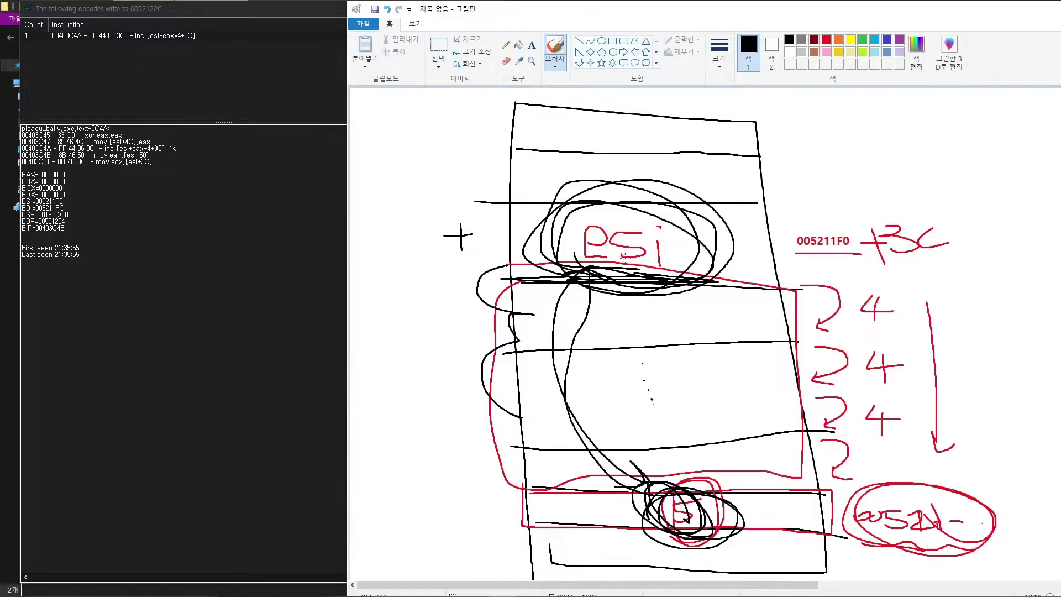
# - Minimize Paint, copy the ESI value 005211F0 from the opcode details, and move the opcode window clear of Cheat Engine
pyautogui.moveTo(888, 9); pyautogui.dragTo(817, 17)
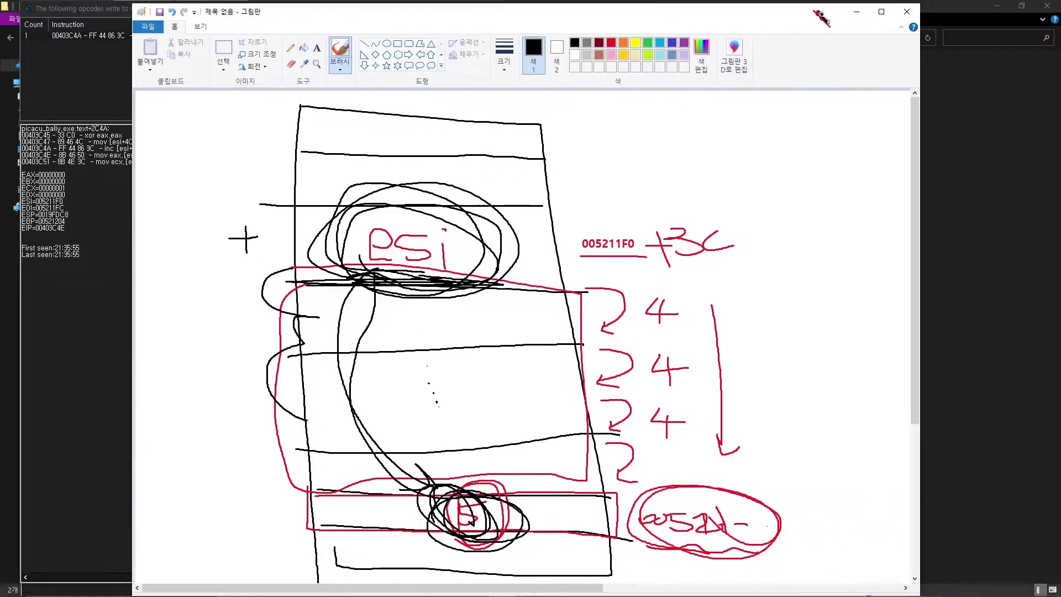
pyautogui.click(857, 11)
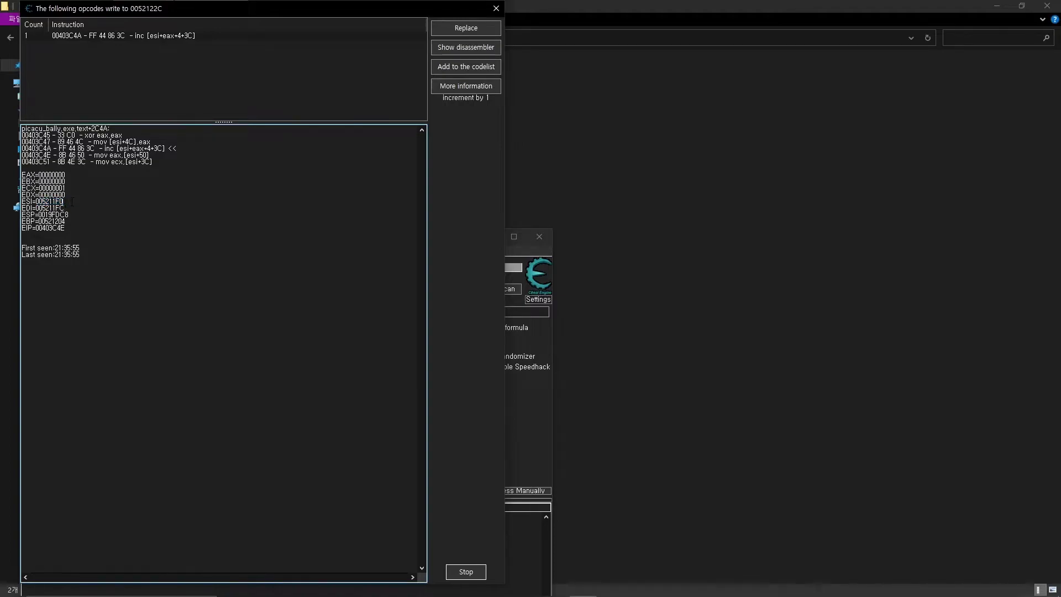
pyautogui.moveTo(64, 202); pyautogui.dragTo(36, 202)
pyautogui.hotkey('ctrl', 'c')
pyautogui.click(65, 195)
pyautogui.moveTo(157, 6); pyautogui.dragTo(794, 244)
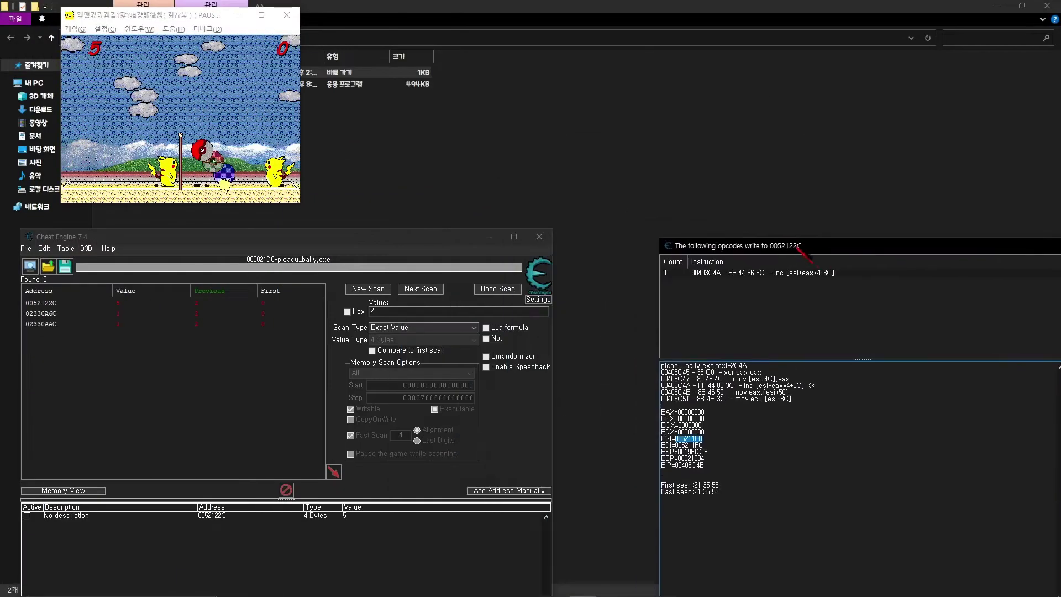
# - Run a new hexadecimal exact-value scan for 005211F0 in Cheat Engine with the 4 Bytes value type
pyautogui.moveTo(362, 239); pyautogui.dragTo(666, 17)
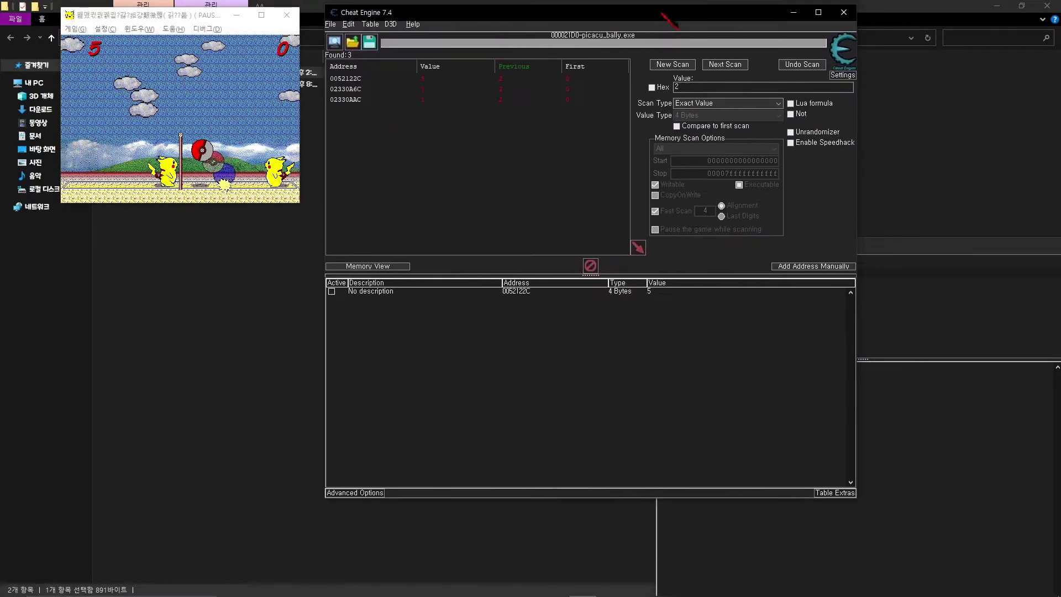
pyautogui.click(673, 64)
pyautogui.click(652, 86)
pyautogui.hotkey('ctrl', 'v')
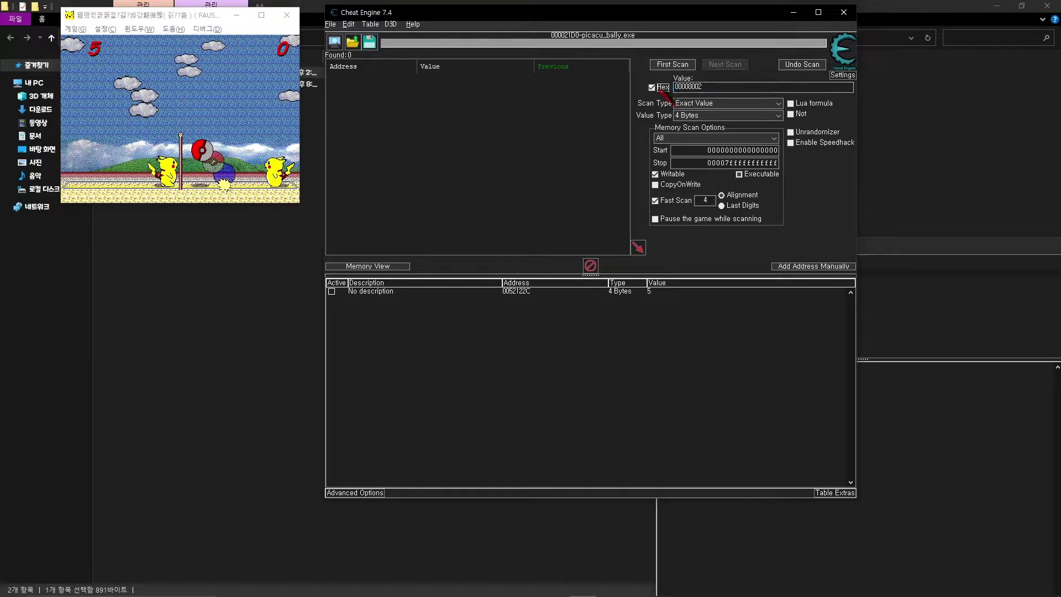
pyautogui.click(673, 64)
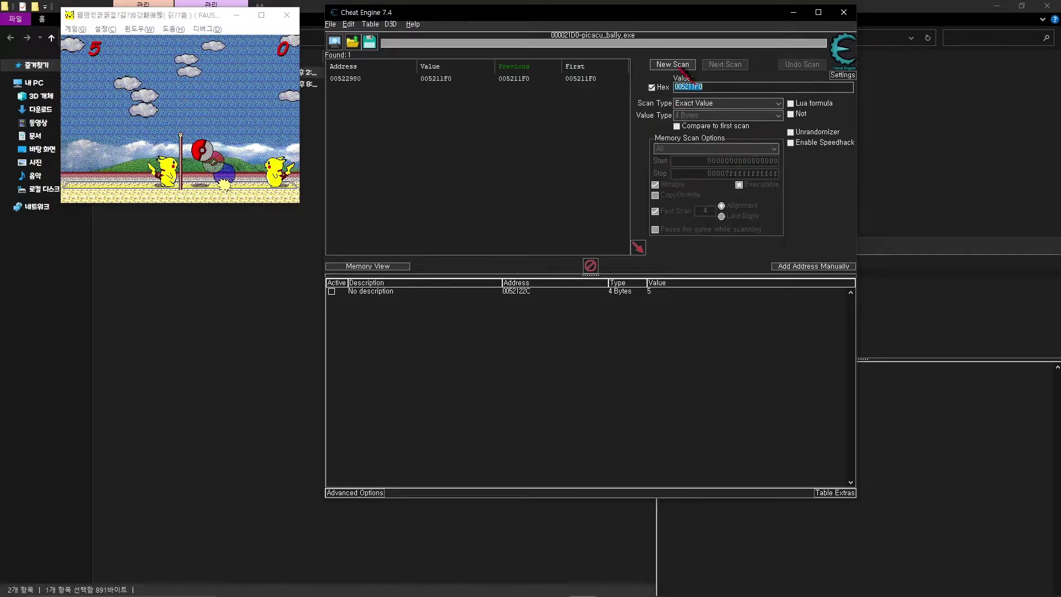
pyautogui.moveTo(580, 12); pyautogui.dragTo(467, 9)
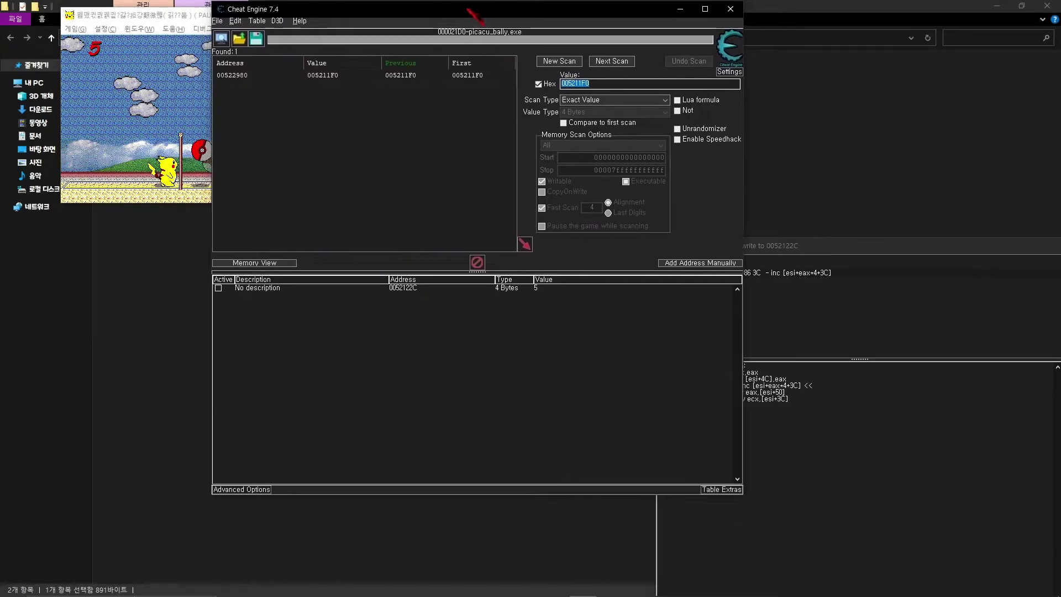
# - Bring back the Paint diagram, thicken the black underline below esi, and reposition the Paint window over Cheat Engine
pyautogui.moveTo(531, 590)
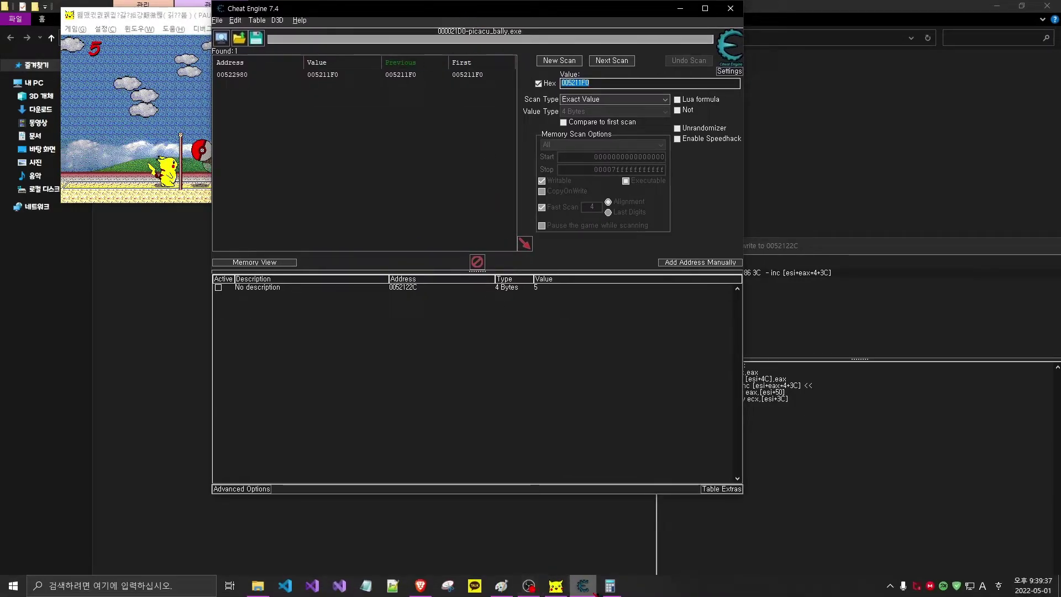
pyautogui.click(501, 586)
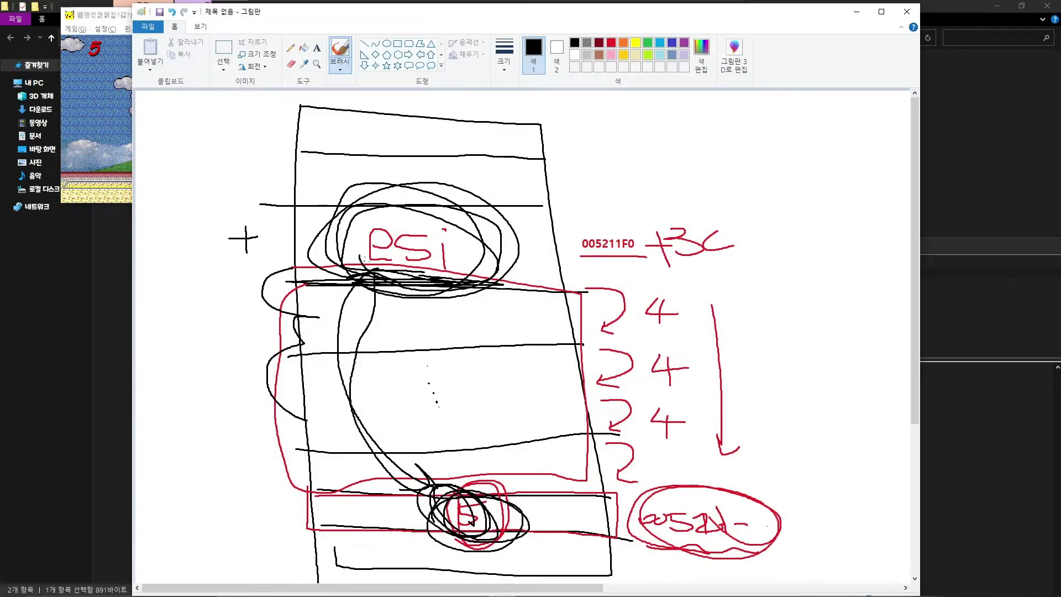
pyautogui.moveTo(359, 281)
pyautogui.mouseDown()
pyautogui.moveTo(447, 289)
pyautogui.moveTo(481, 278)
pyautogui.mouseUp()
pyautogui.moveTo(628, 29); pyautogui.dragTo(635, 271)
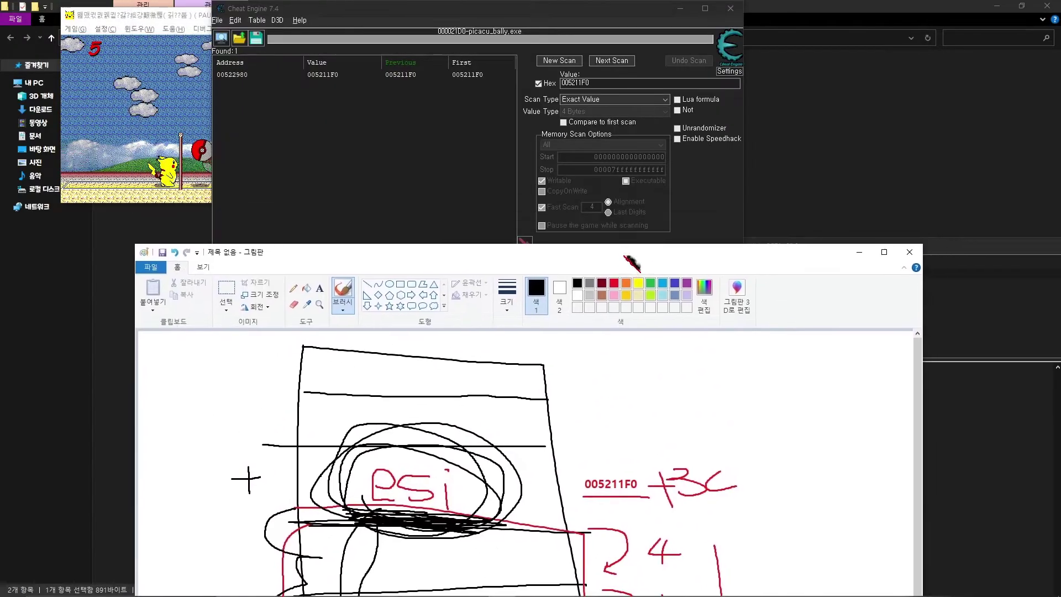
pyautogui.moveTo(504, 253)
pyautogui.mouseDown()
pyautogui.moveTo(554, 157)
pyautogui.moveTo(570, 63)
pyautogui.mouseUp()
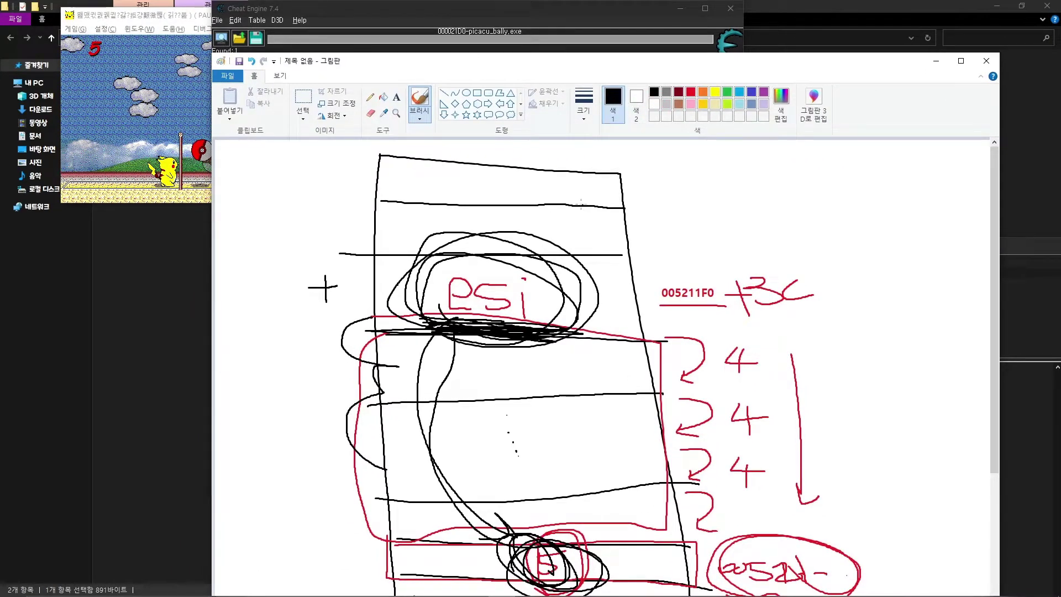
# - Circle the top edge of the diagram in black, link it to esi with a curved line, and minimize Paint
pyautogui.moveTo(445, 158)
pyautogui.mouseDown()
pyautogui.moveTo(531, 154)
pyautogui.moveTo(442, 150)
pyautogui.moveTo(329, 229)
pyautogui.moveTo(414, 296)
pyautogui.moveTo(401, 318)
pyautogui.mouseUp()
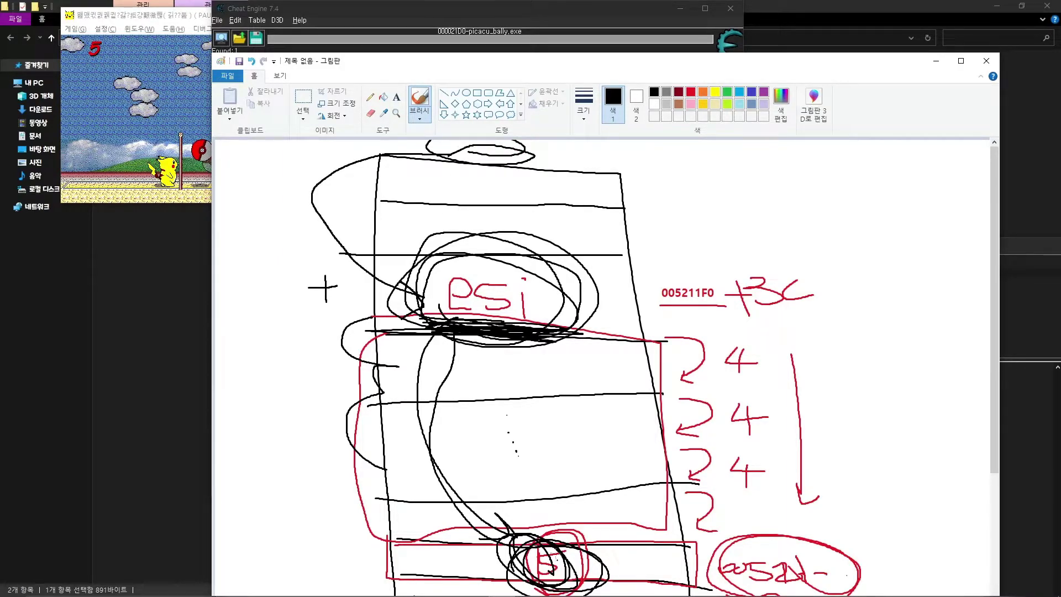
pyautogui.moveTo(425, 152)
pyautogui.mouseDown()
pyautogui.moveTo(541, 166)
pyautogui.moveTo(487, 179)
pyautogui.moveTo(519, 166)
pyautogui.mouseUp()
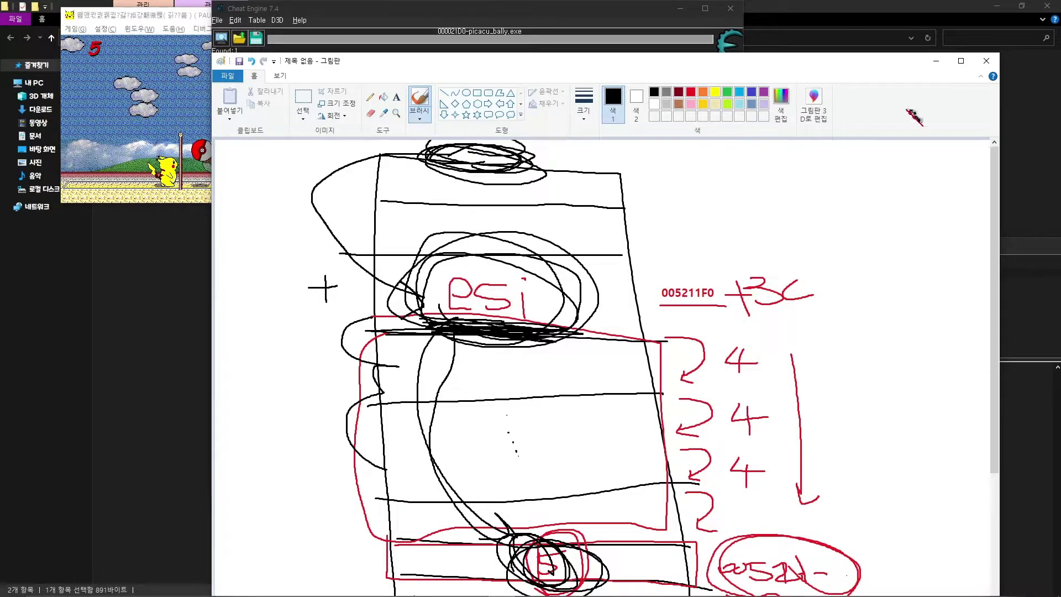
pyautogui.click(936, 61)
# - Add the found address 00522980 to the address list, set its description to P1, and move Cheat Engine clear of the game
pyautogui.click(335, 75)
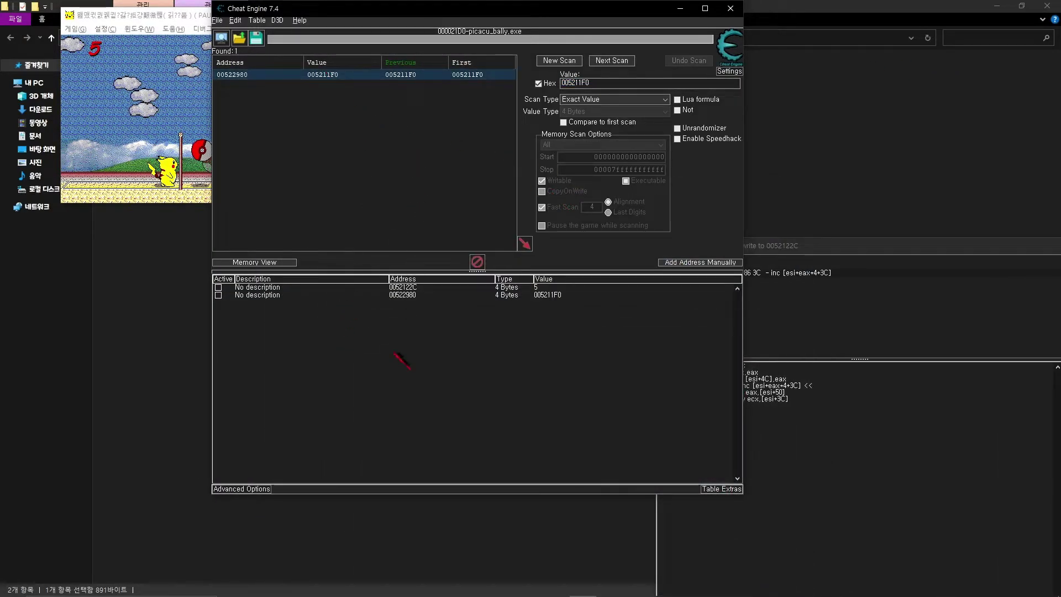
pyautogui.doubleClick(263, 296)
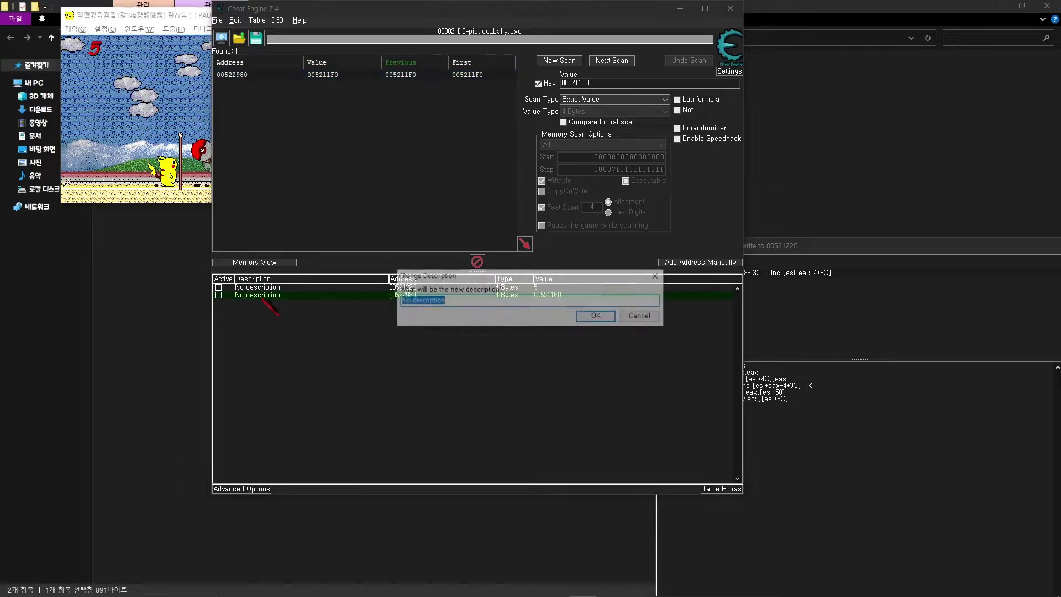
pyautogui.press('Escape')
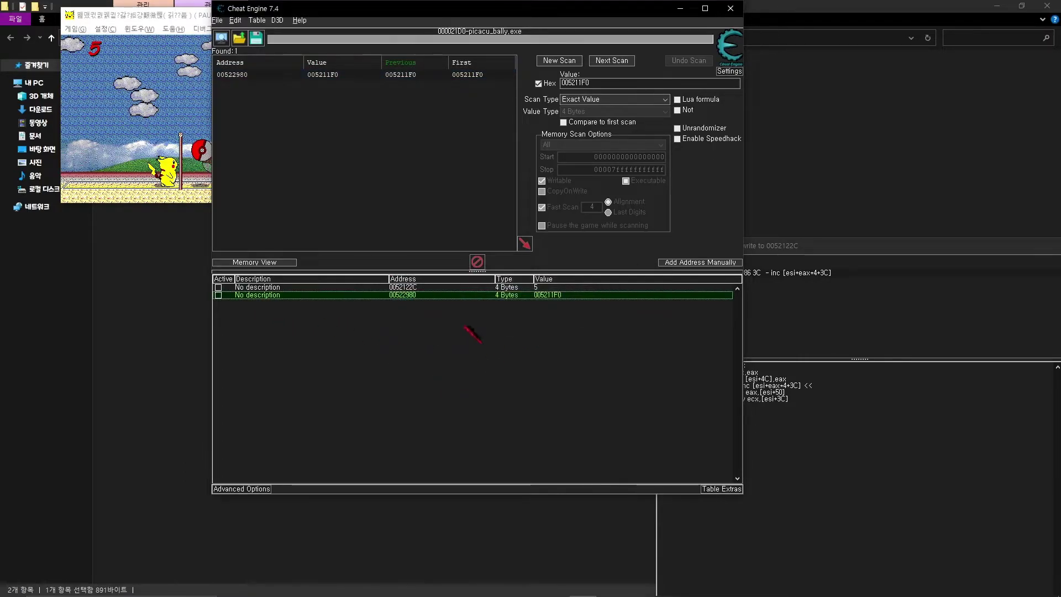
pyautogui.doubleClick(303, 295)
pyautogui.press('Escape')
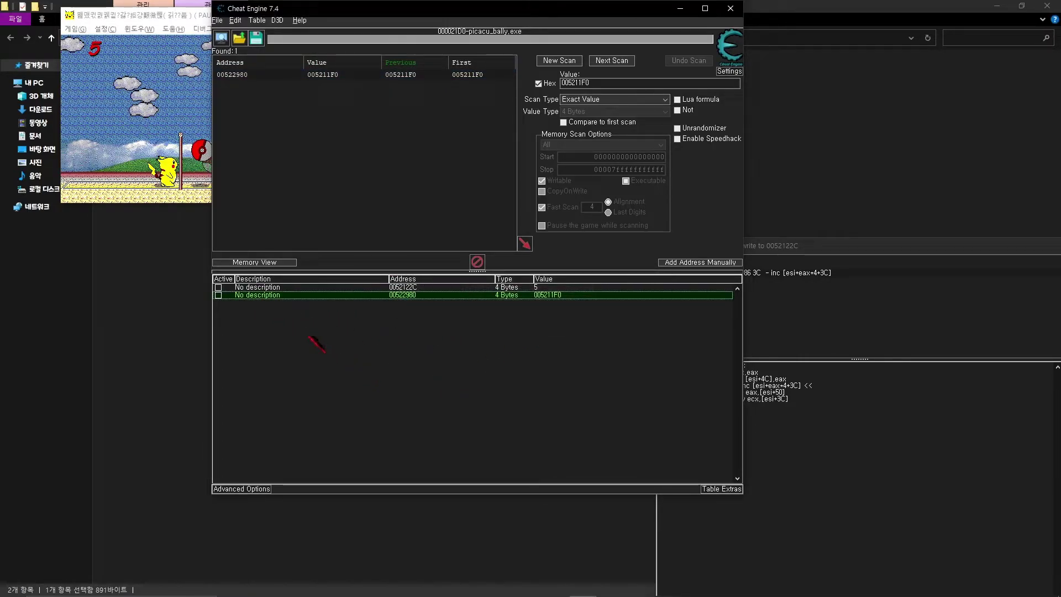
pyautogui.doubleClick(279, 296)
pyautogui.write('P1')
pyautogui.press('Return')
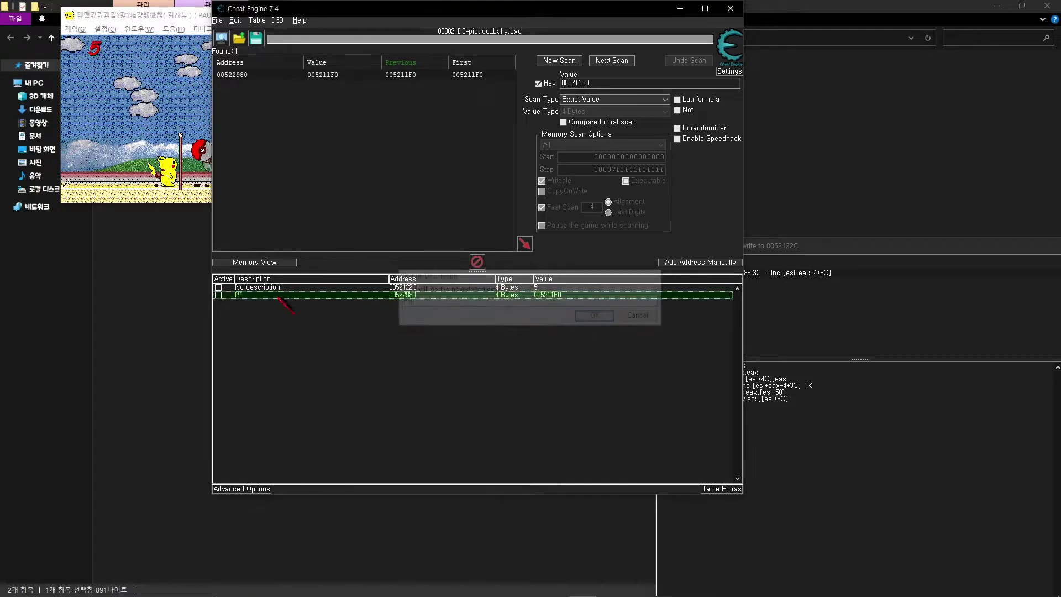
pyautogui.moveTo(452, 14); pyautogui.dragTo(683, 14)
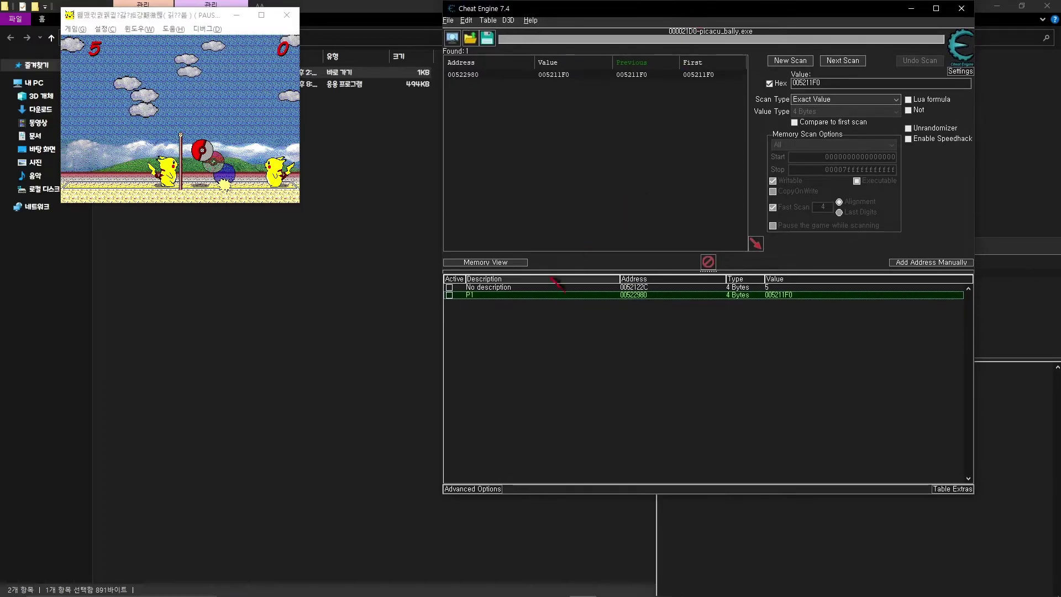
pyautogui.click(533, 307)
pyautogui.rightClick(527, 301)
pyautogui.click(515, 295)
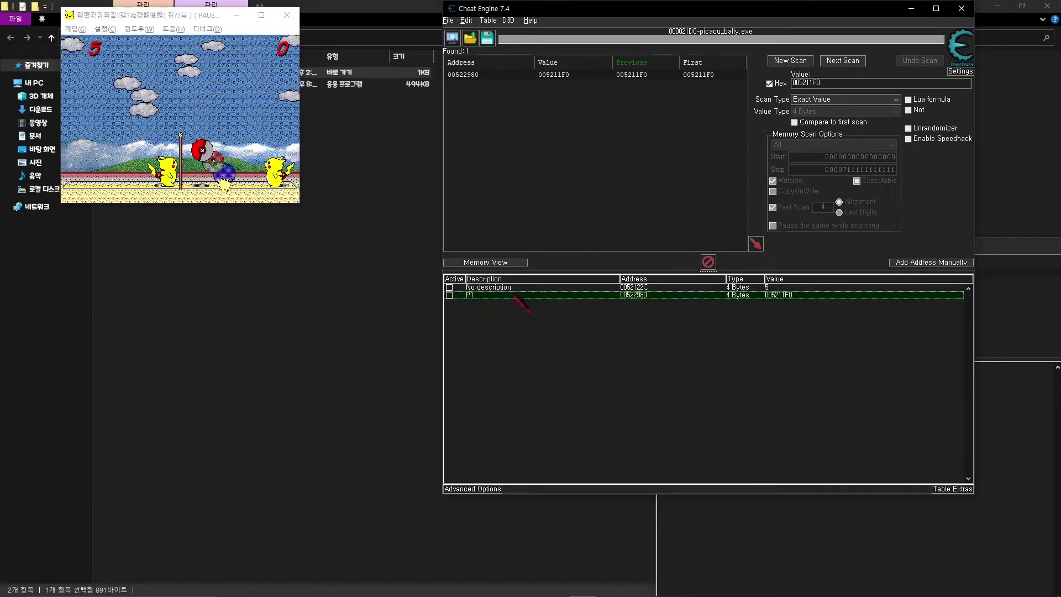
pyautogui.rightClick(515, 295)
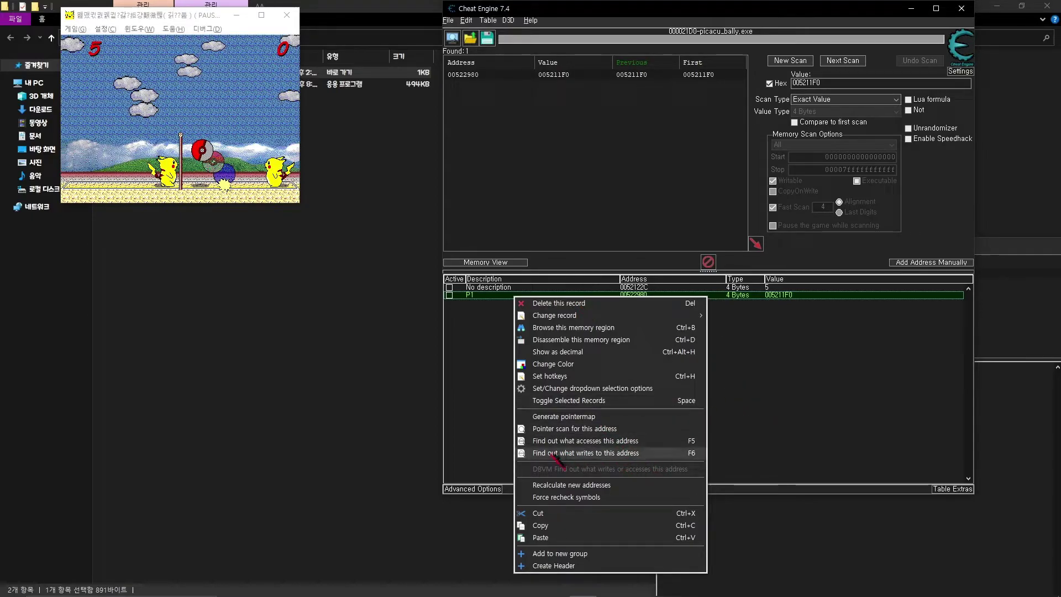
pyautogui.click(747, 382)
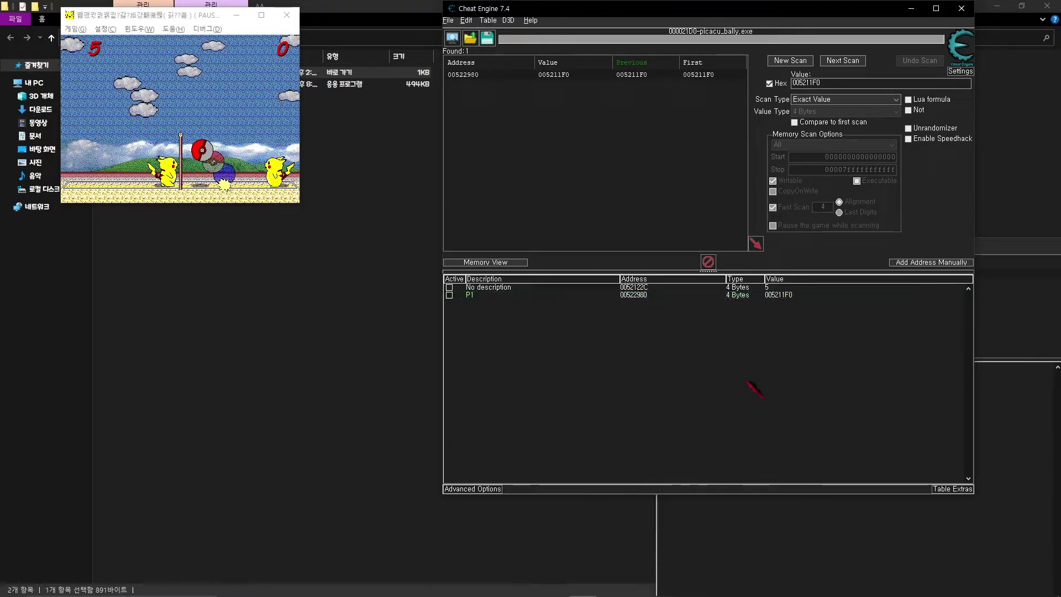
pyautogui.click(783, 288)
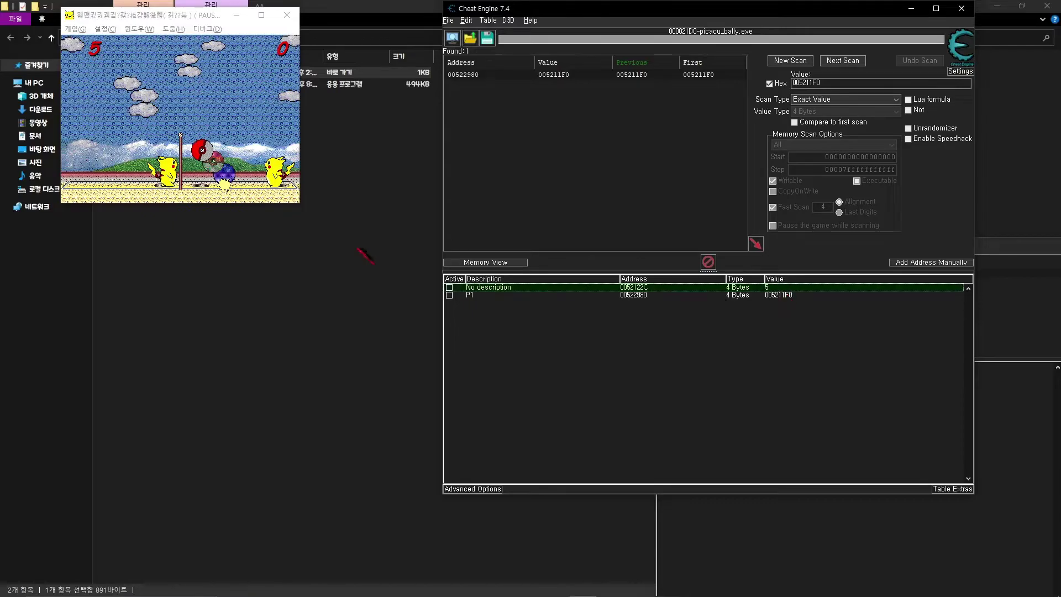
pyautogui.rightClick(563, 296)
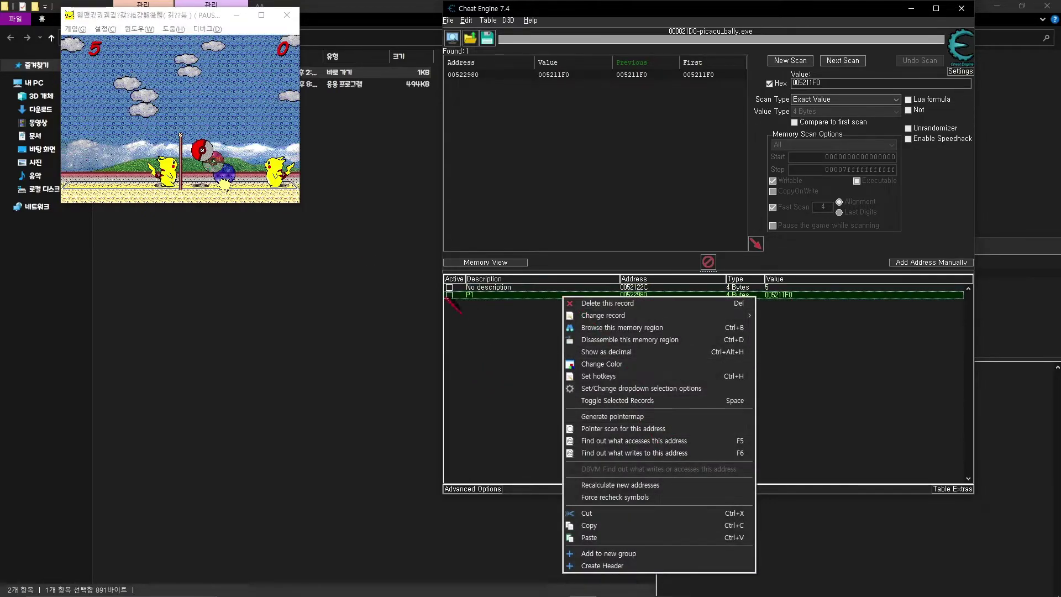
pyautogui.click(480, 301)
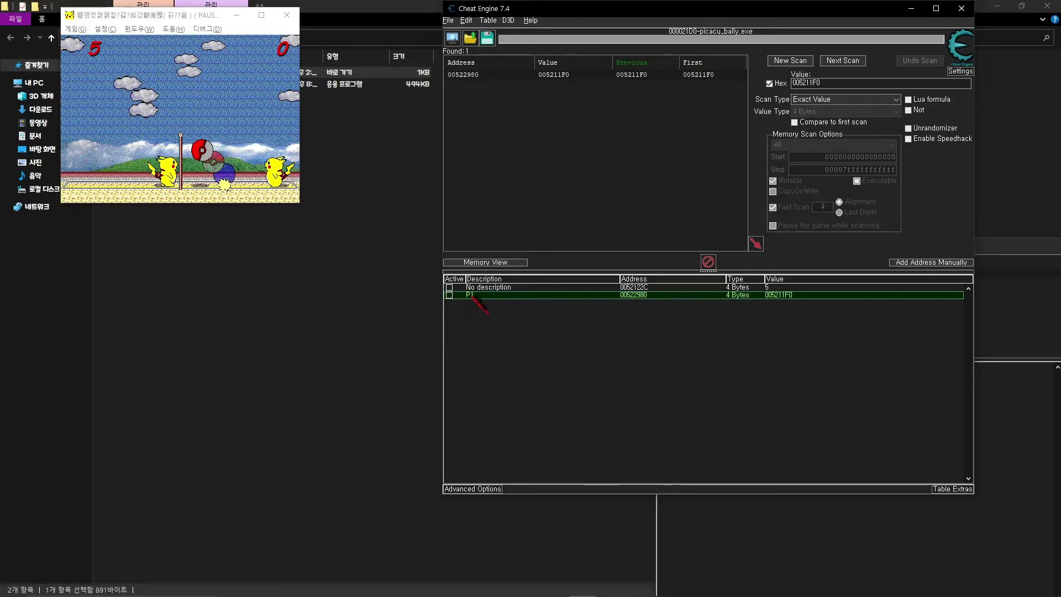
pyautogui.rightClick(619, 295)
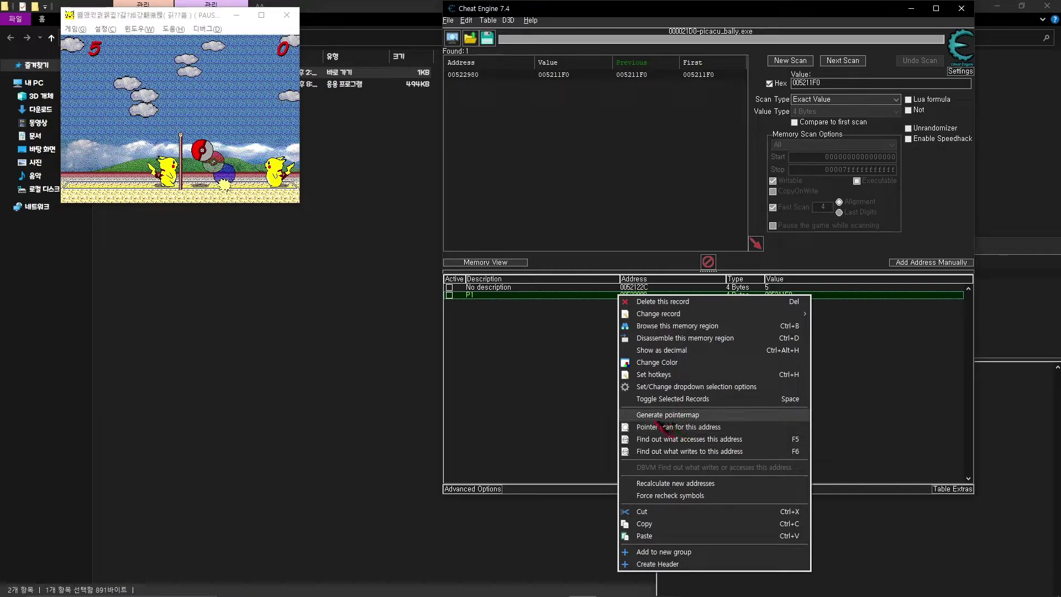
pyautogui.click(544, 326)
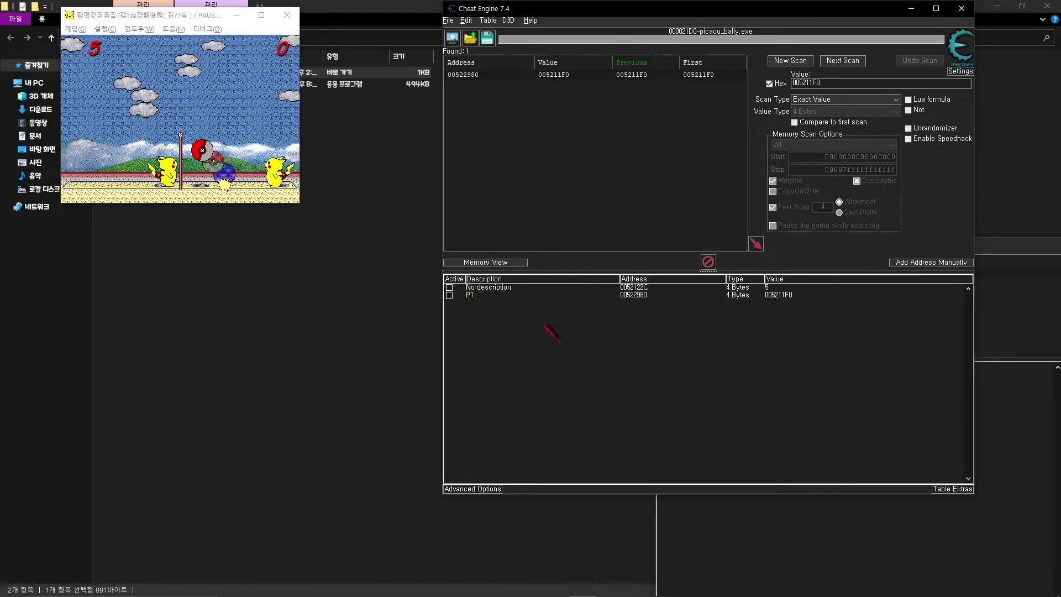
# - Find out what accesses the P1 address 00522980, run the game until it scores, and select the captured mov ecx,[esi+10] instruction
pyautogui.rightClick(633, 296)
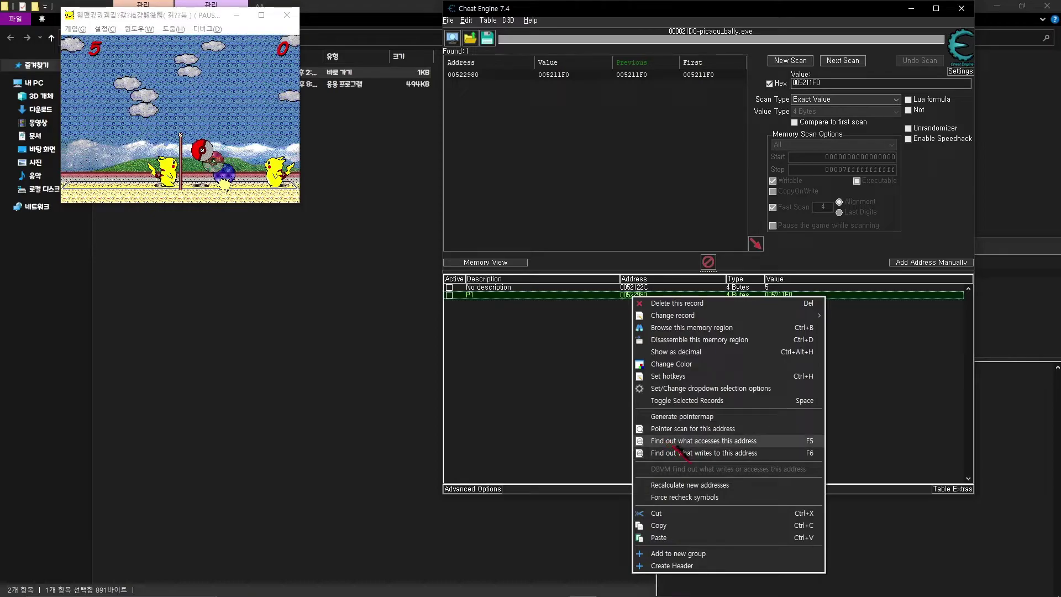
pyautogui.click(712, 442)
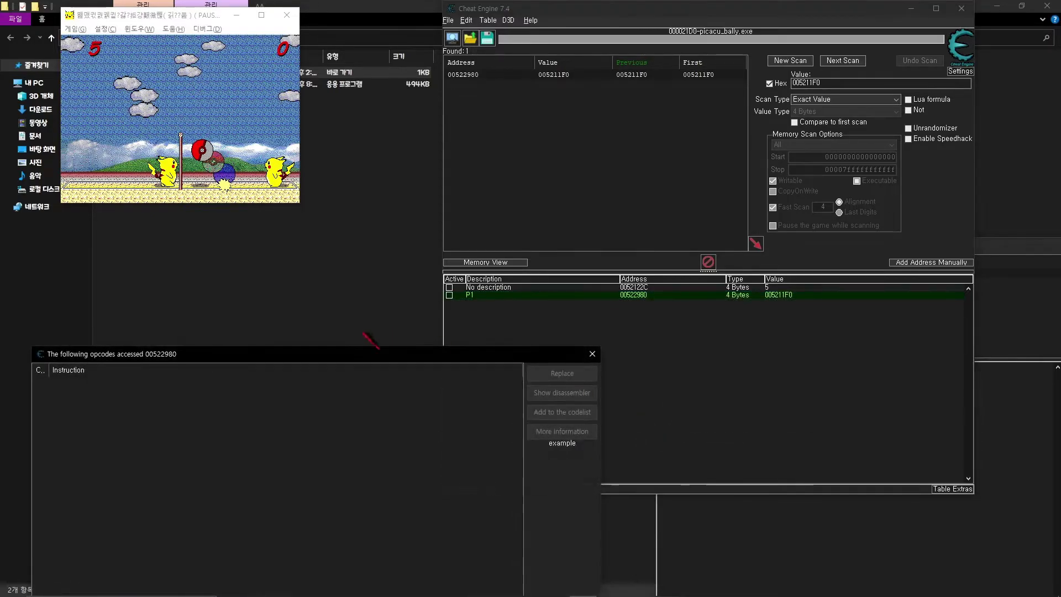
pyautogui.moveTo(354, 354); pyautogui.dragTo(667, 14)
pyautogui.click(166, 105)
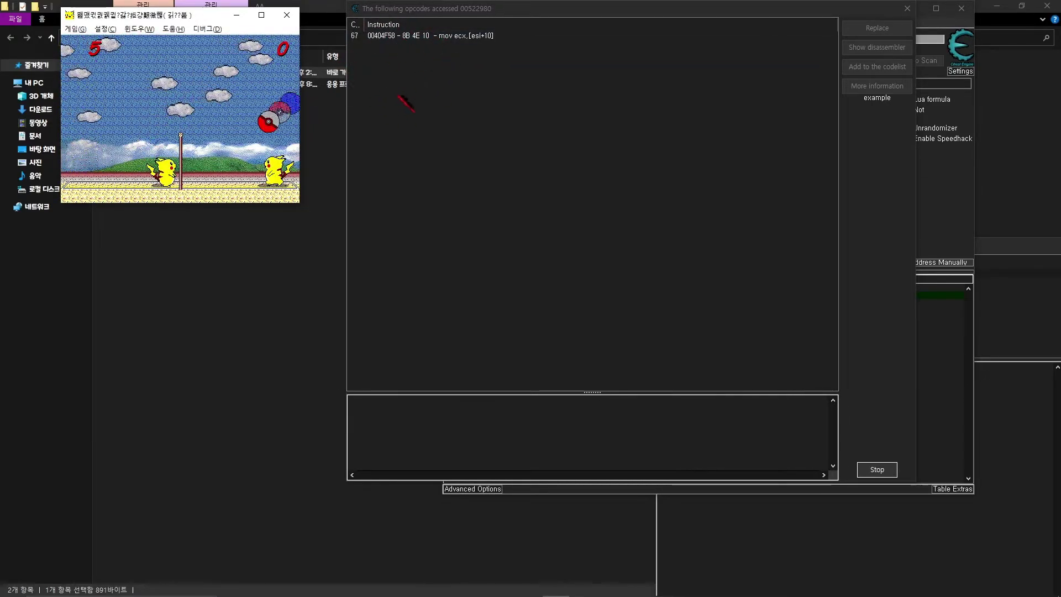
pyautogui.press('F3')
pyautogui.moveTo(463, 17); pyautogui.dragTo(226, 82)
pyautogui.click(229, 101)
# - Switch to Paint, erase the entire old diagram, and place the blank canvas beside the captured instruction list
pyautogui.hotkey('alt', 'Tab')
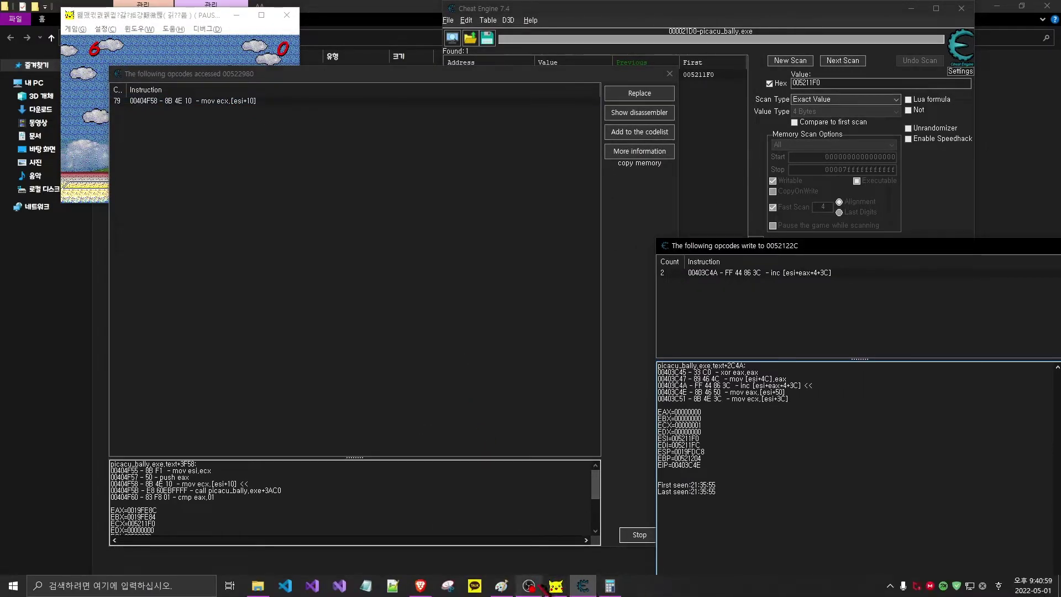
pyautogui.click(501, 586)
pyautogui.moveTo(399, 70); pyautogui.dragTo(600, 52)
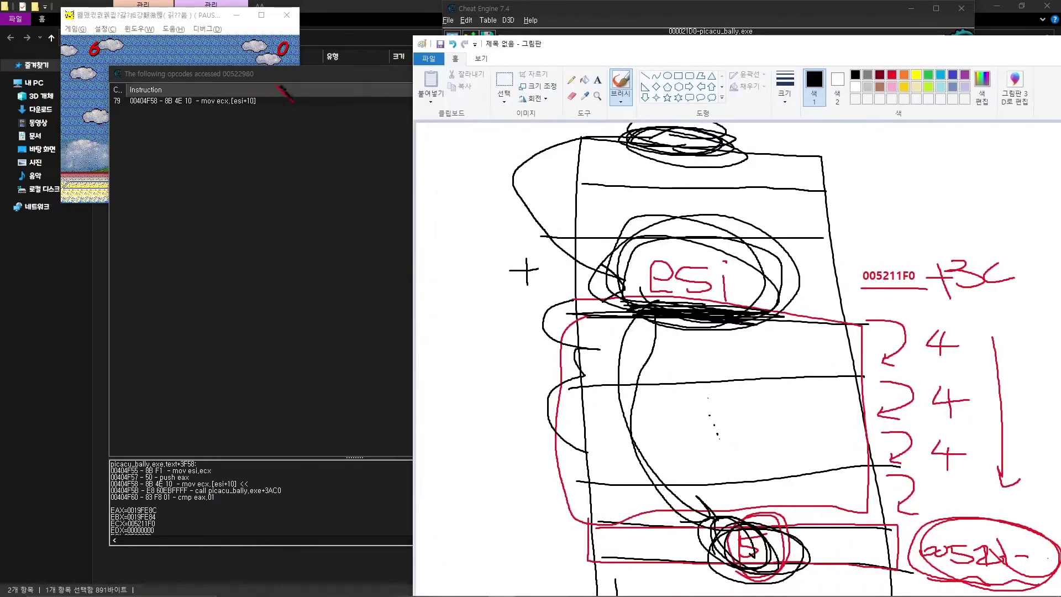
pyautogui.click(135, 111)
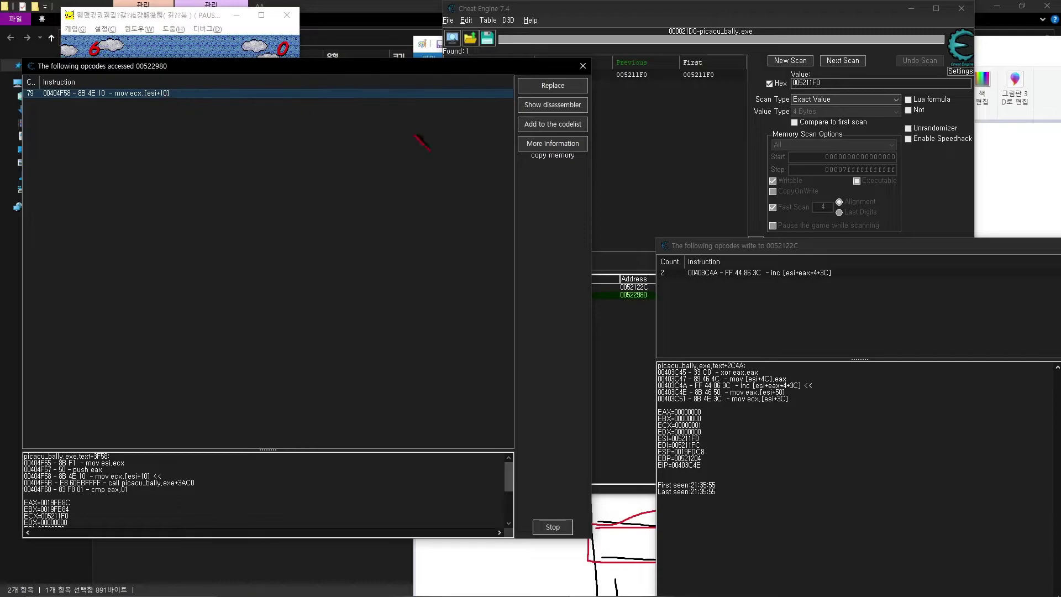
pyautogui.click(1002, 173)
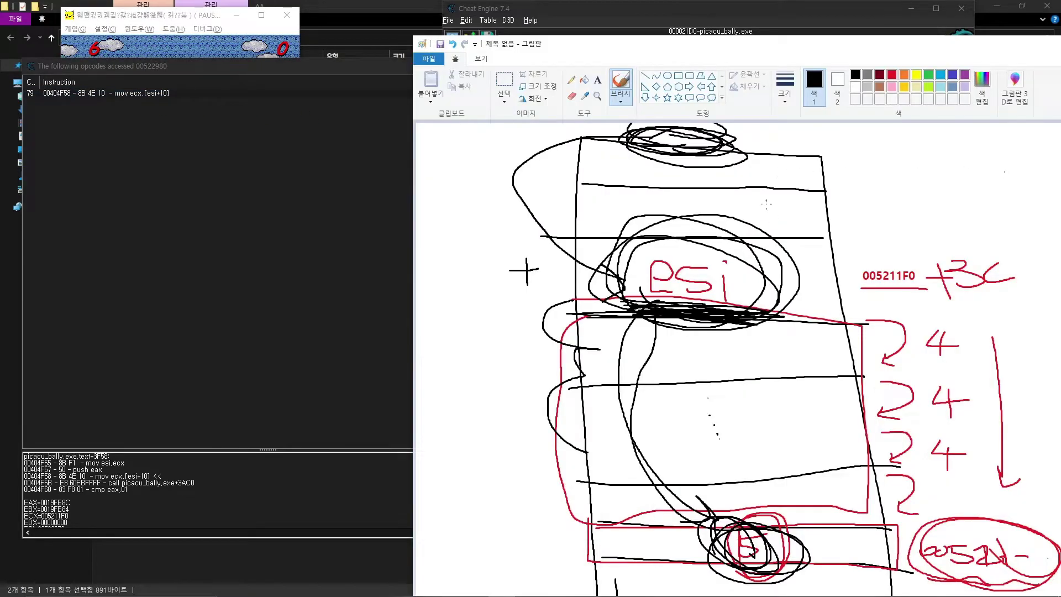
pyautogui.doubleClick(738, 47)
pyautogui.hotkey('ctrl', 'a')
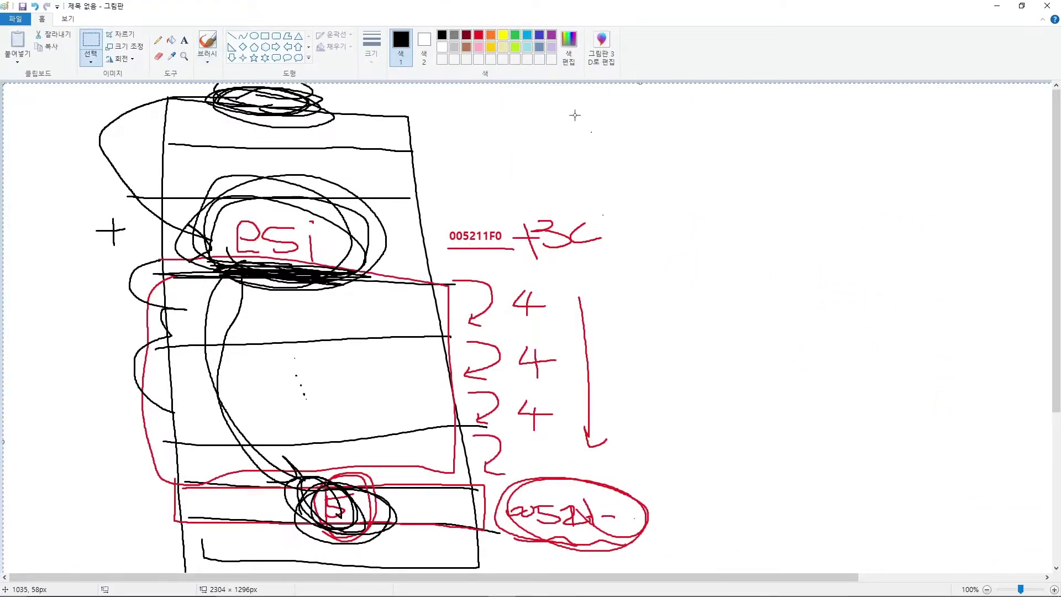
pyautogui.press('Delete')
pyautogui.moveTo(462, 9); pyautogui.dragTo(741, 13)
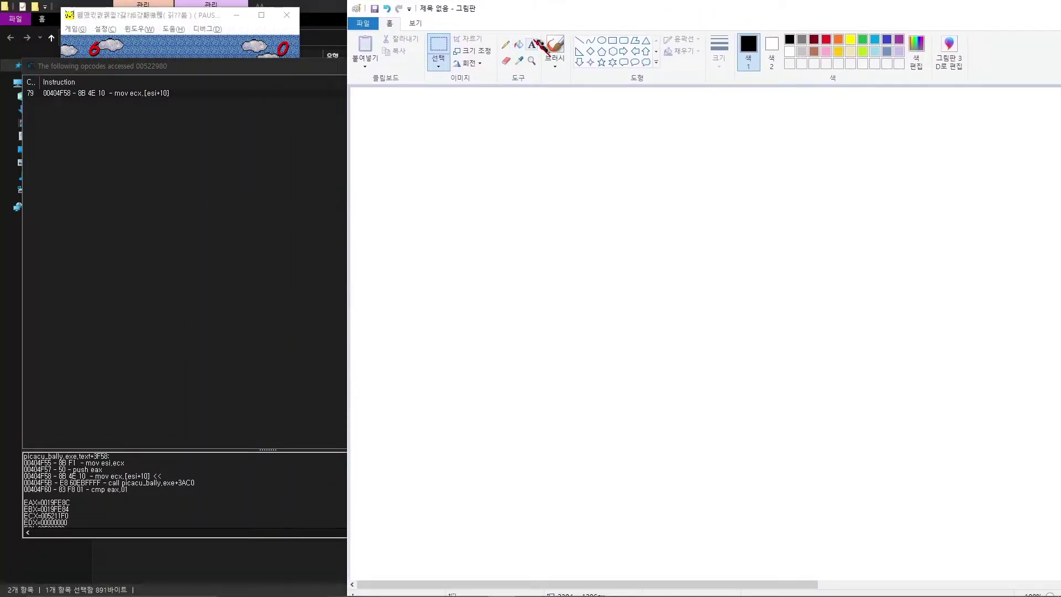
# - Draw a tall black memory column with the brush and divide it into cells with horizontal lines
pyautogui.click(554, 49)
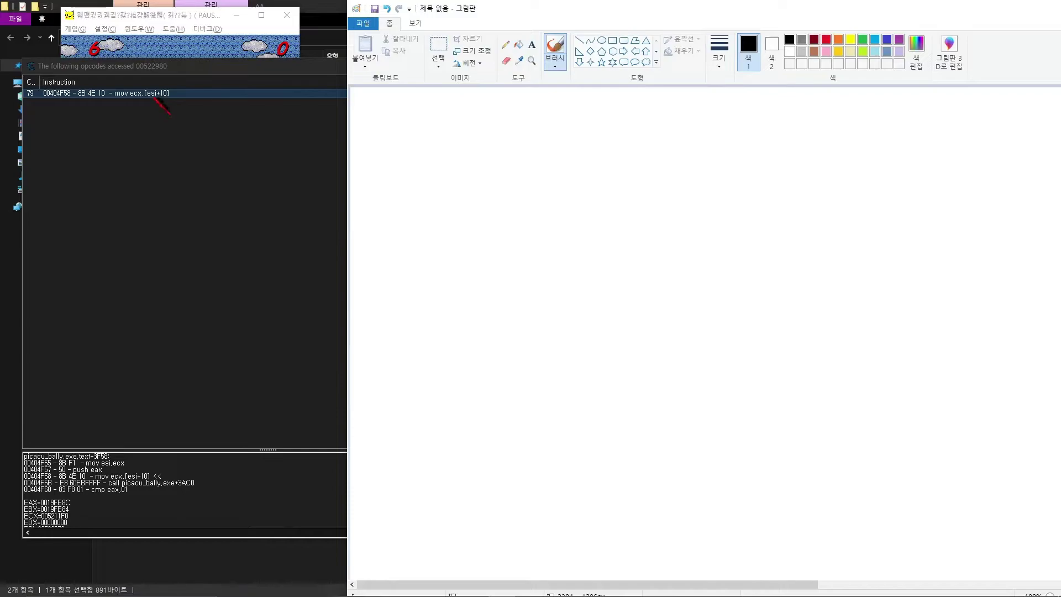
pyautogui.moveTo(515, 123); pyautogui.dragTo(501, 546)
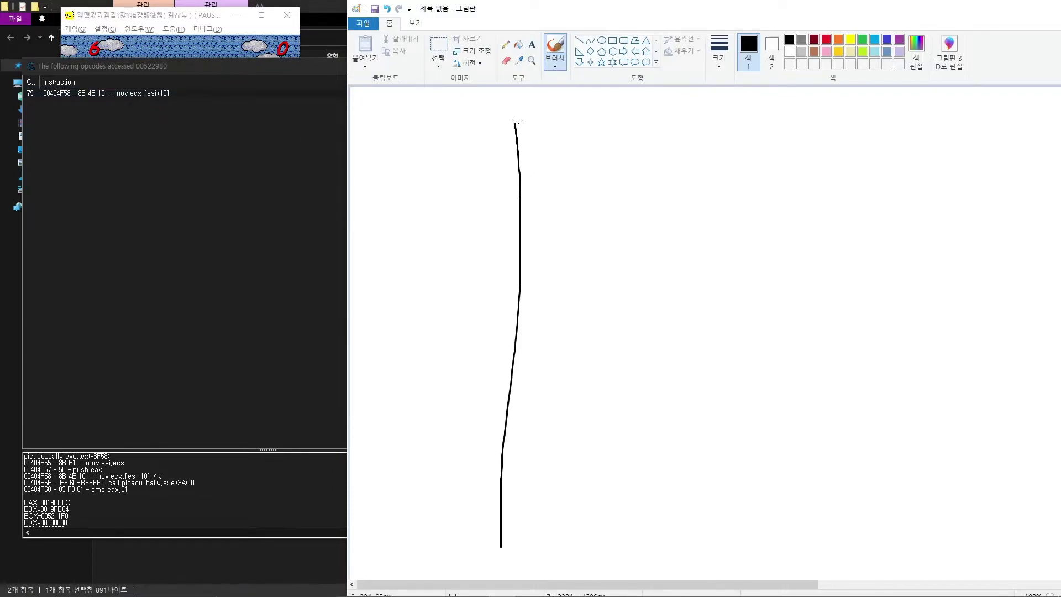
pyautogui.moveTo(515, 123)
pyautogui.mouseDown()
pyautogui.moveTo(709, 134)
pyautogui.moveTo(725, 580)
pyautogui.mouseUp()
pyautogui.moveTo(484, 561); pyautogui.dragTo(585, 581)
pyautogui.moveTo(483, 491); pyautogui.dragTo(698, 482)
pyautogui.moveTo(522, 408); pyautogui.dragTo(698, 399)
pyautogui.moveTo(539, 328); pyautogui.dragTo(762, 330)
pyautogui.moveTo(534, 225); pyautogui.dragTo(701, 228)
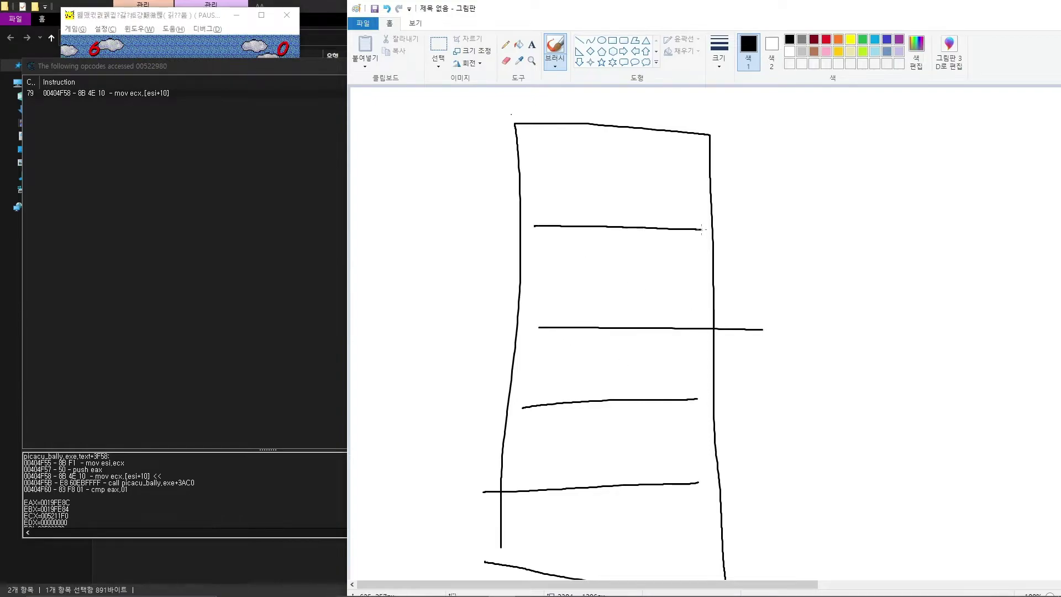
# - Handwrite esi in a lower cell and in the top cell of the column, circling the top one
pyautogui.moveTo(590, 450)
pyautogui.mouseDown()
pyautogui.moveTo(575, 463)
pyautogui.moveTo(599, 458)
pyautogui.mouseUp()
pyautogui.moveTo(621, 423); pyautogui.dragTo(605, 427)
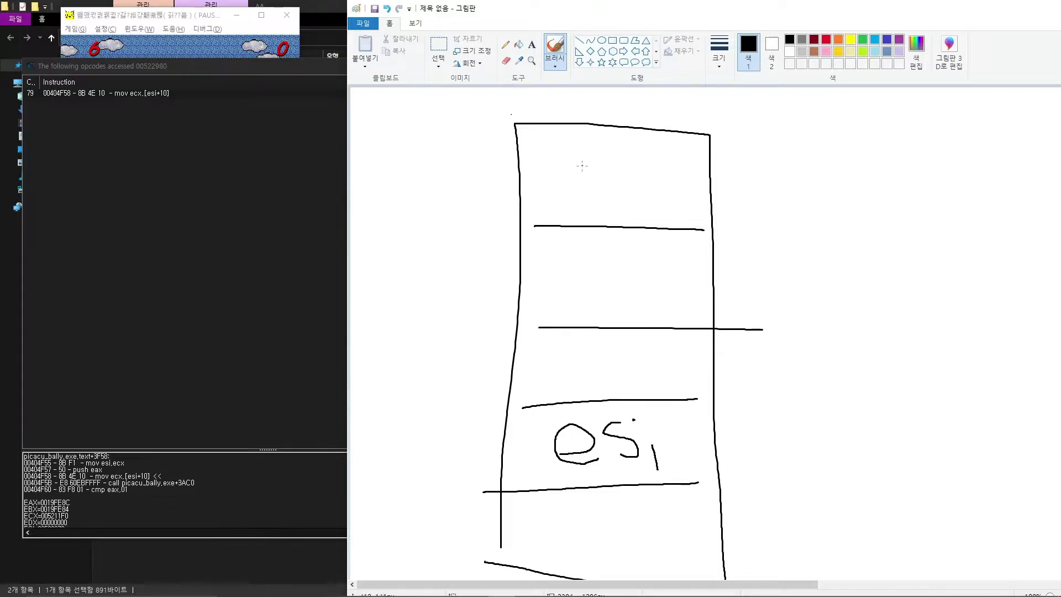
pyautogui.moveTo(591, 145)
pyautogui.mouseDown()
pyautogui.moveTo(612, 193)
pyautogui.moveTo(616, 175)
pyautogui.moveTo(692, 201)
pyautogui.mouseUp()
pyautogui.moveTo(636, 166); pyautogui.dragTo(577, 161)
# - Draw two curved step arrows labelled 4 beside the column and a long line spanning from the top esi to the lower one
pyautogui.moveTo(519, 223)
pyautogui.mouseDown()
pyautogui.moveTo(473, 384)
pyautogui.moveTo(484, 396)
pyautogui.mouseUp()
pyautogui.moveTo(425, 350); pyautogui.dragTo(439, 368)
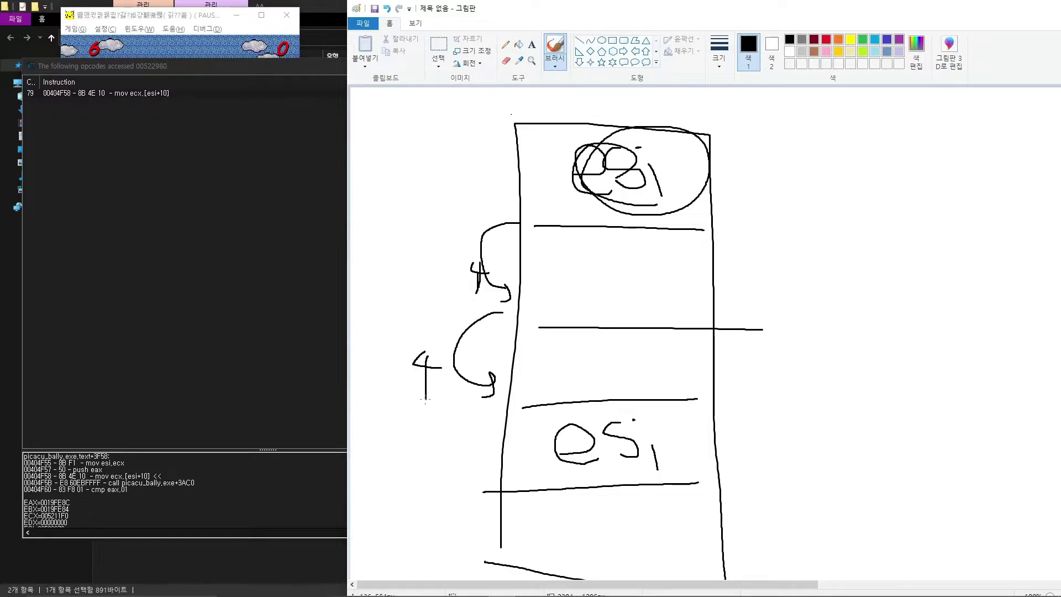
pyautogui.moveTo(507, 229)
pyautogui.mouseDown()
pyautogui.moveTo(423, 230)
pyautogui.moveTo(422, 456)
pyautogui.mouseUp()
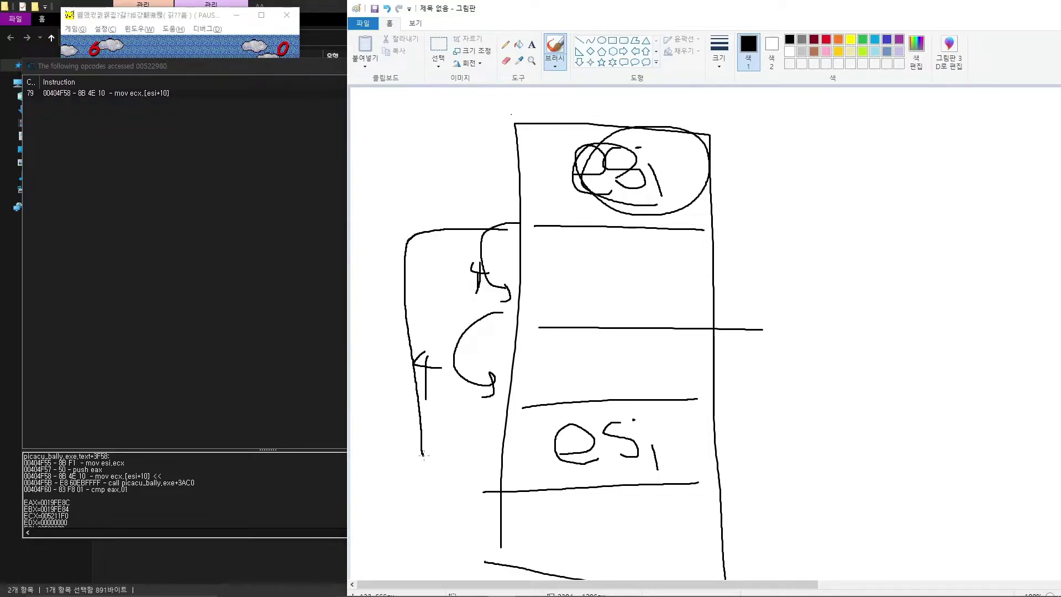
# - Outline the cells between the two esi entries, mark the span as 10 with a downward arrow, and add a wavy underline below the lower esi
pyautogui.moveTo(480, 424)
pyautogui.mouseDown()
pyautogui.moveTo(779, 249)
pyautogui.moveTo(376, 228)
pyautogui.moveTo(771, 427)
pyautogui.moveTo(827, 420)
pyautogui.mouseUp()
pyautogui.moveTo(835, 310)
pyautogui.mouseDown()
pyautogui.moveTo(828, 350)
pyautogui.moveTo(844, 323)
pyautogui.mouseUp()
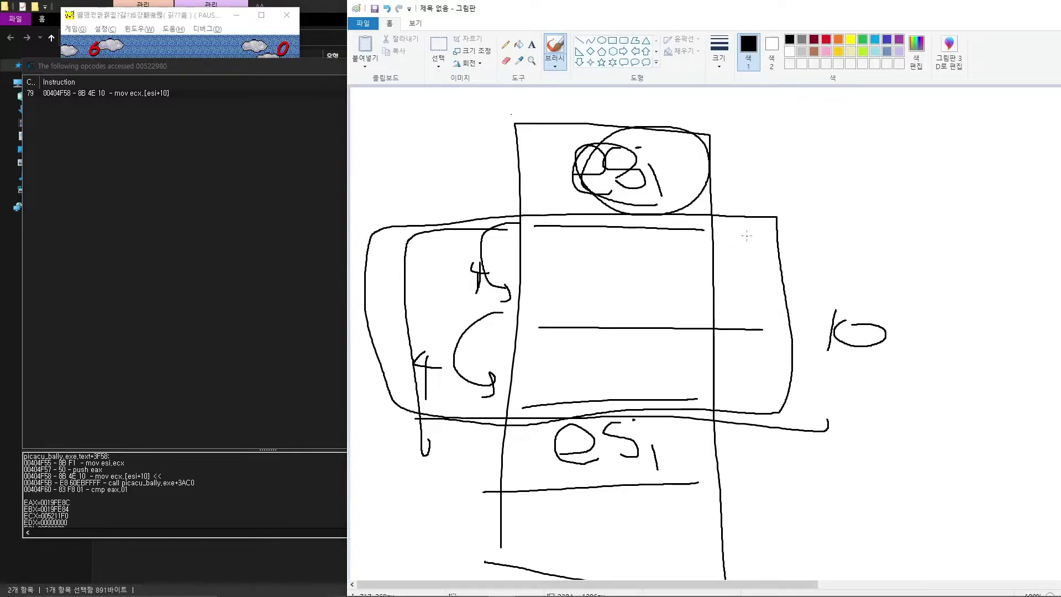
pyautogui.moveTo(778, 218)
pyautogui.mouseDown()
pyautogui.moveTo(810, 474)
pyautogui.moveTo(824, 462)
pyautogui.mouseUp()
pyautogui.moveTo(514, 472)
pyautogui.mouseDown()
pyautogui.moveTo(630, 487)
pyautogui.moveTo(719, 480)
pyautogui.mouseUp()
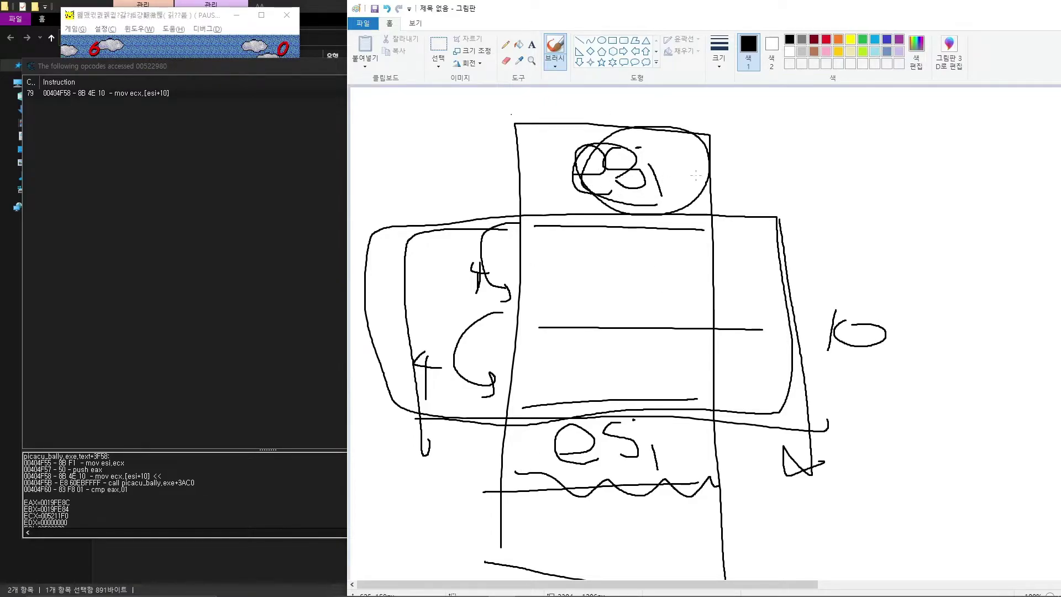
# - Underline the lower esi in red and circle both esi entries in red
pyautogui.click(828, 39)
pyautogui.moveTo(562, 481); pyautogui.dragTo(689, 484)
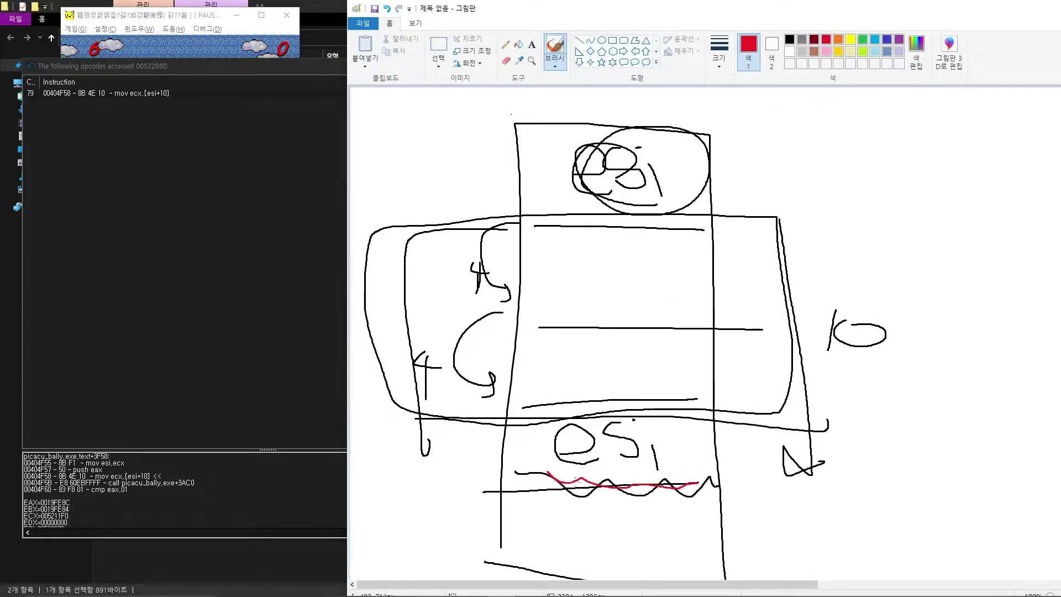
pyautogui.moveTo(618, 483)
pyautogui.mouseDown()
pyautogui.moveTo(746, 459)
pyautogui.moveTo(609, 494)
pyautogui.mouseUp()
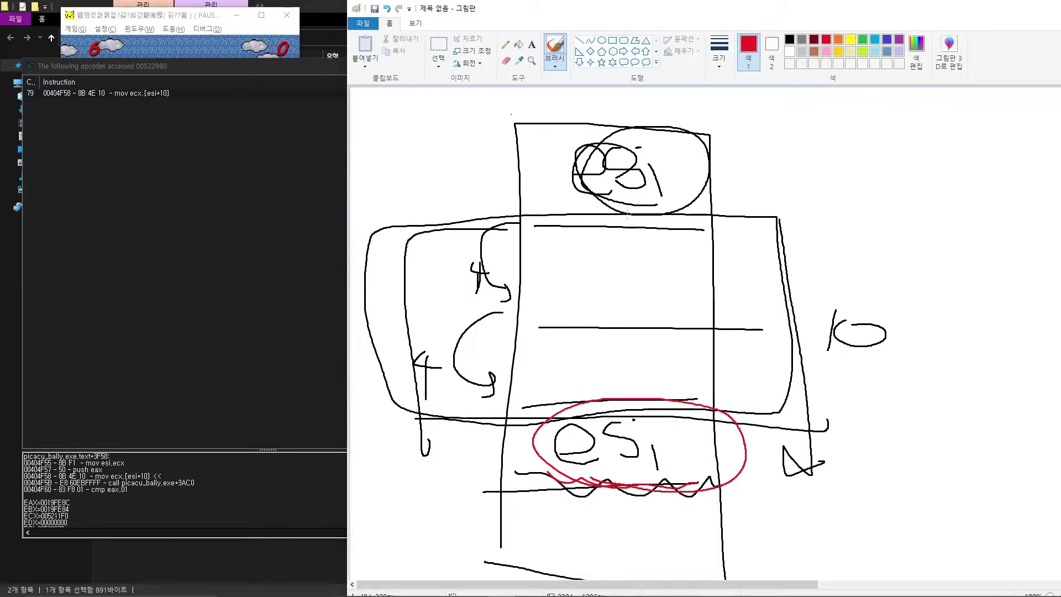
pyautogui.moveTo(650, 206)
pyautogui.mouseDown()
pyautogui.moveTo(644, 121)
pyautogui.moveTo(677, 197)
pyautogui.mouseUp()
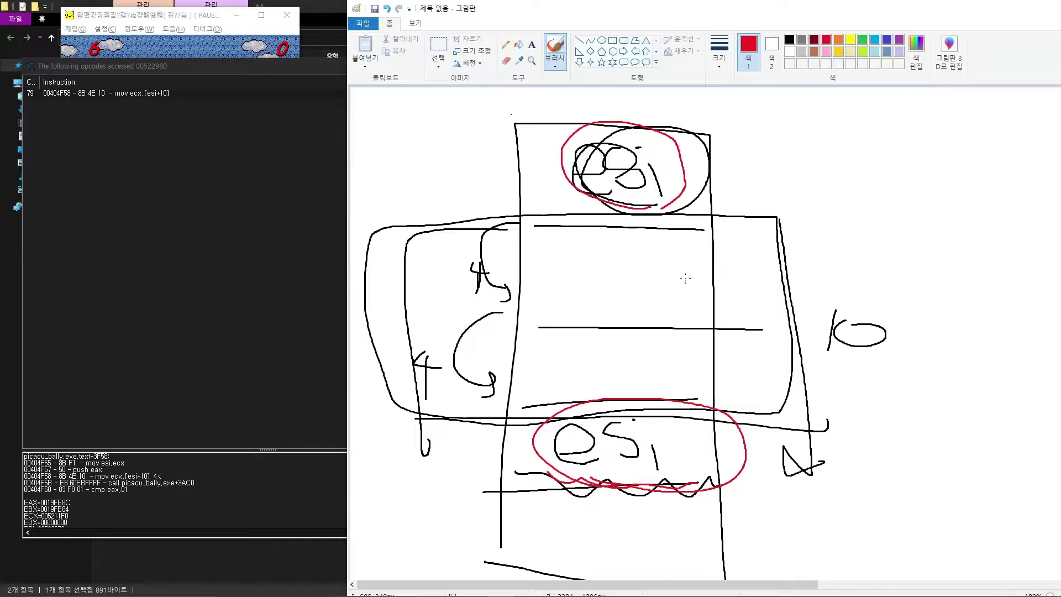
# - Cross out both circled esi entries with red X marks
pyautogui.moveTo(670, 118); pyautogui.dragTo(592, 213)
pyautogui.moveTo(582, 122); pyautogui.dragTo(657, 202)
pyautogui.moveTo(656, 404); pyautogui.dragTo(580, 476)
pyautogui.moveTo(575, 427); pyautogui.dragTo(681, 499)
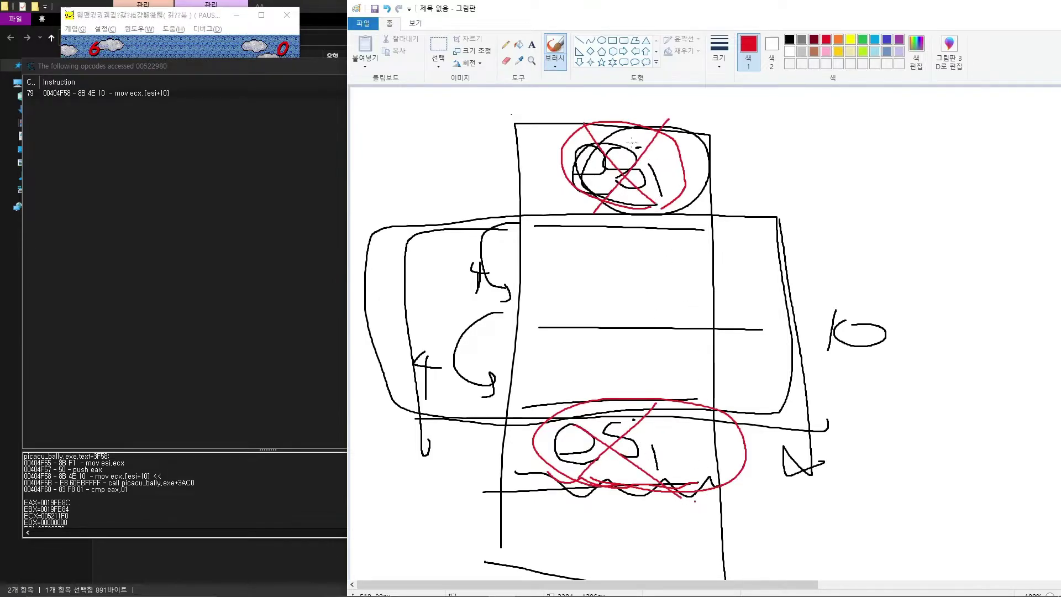
# - Circle the top esi repeatedly in red and draw a red arrow labelled 10 down to the lower esi
pyautogui.moveTo(565, 196)
pyautogui.mouseDown()
pyautogui.moveTo(619, 147)
pyautogui.moveTo(683, 177)
pyautogui.moveTo(563, 144)
pyautogui.moveTo(696, 165)
pyautogui.moveTo(601, 157)
pyautogui.mouseUp()
pyautogui.moveTo(578, 220)
pyautogui.mouseDown()
pyautogui.moveTo(542, 332)
pyautogui.moveTo(564, 372)
pyautogui.mouseUp()
pyautogui.moveTo(579, 334); pyautogui.dragTo(579, 300)
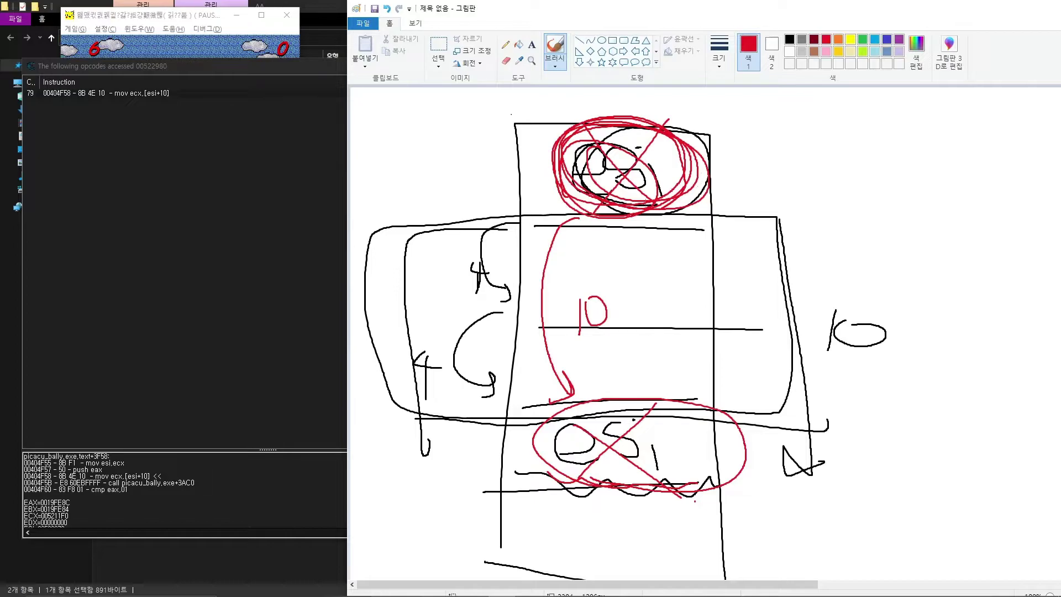
# - Move Paint out of the way, copy the ESI value 00522970 from the instruction's register details, and close the accessed-opcodes window
pyautogui.moveTo(651, 11)
pyautogui.mouseDown()
pyautogui.moveTo(635, 426)
pyautogui.moveTo(497, 510)
pyautogui.mouseUp()
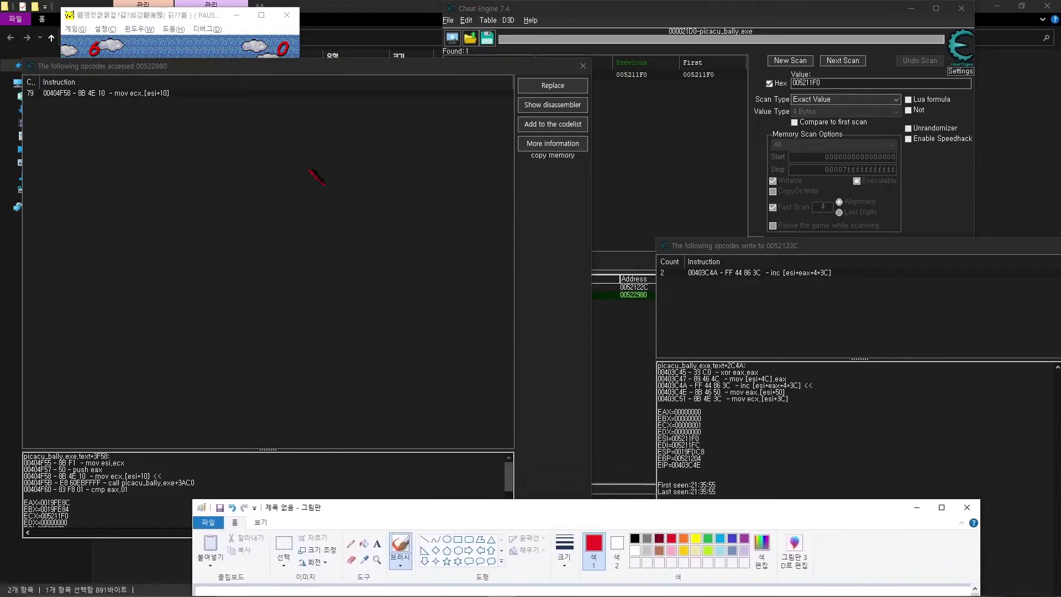
pyautogui.moveTo(267, 65); pyautogui.dragTo(264, 9)
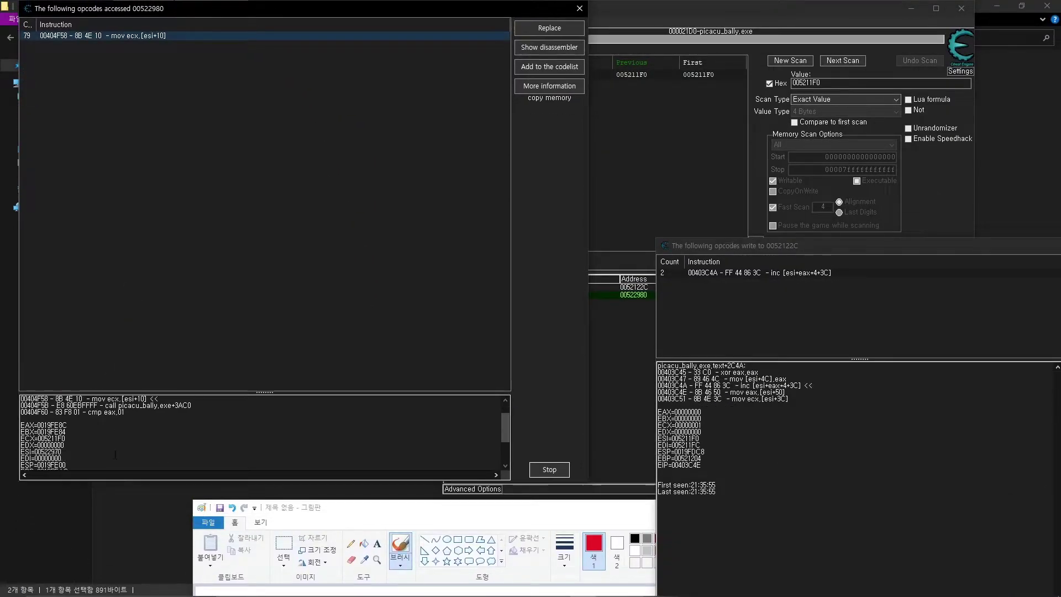
pyautogui.scroll(-1, 74, 444)
pyautogui.moveTo(61, 432); pyautogui.dragTo(34, 432)
pyautogui.hotkey('ctrl', 'c')
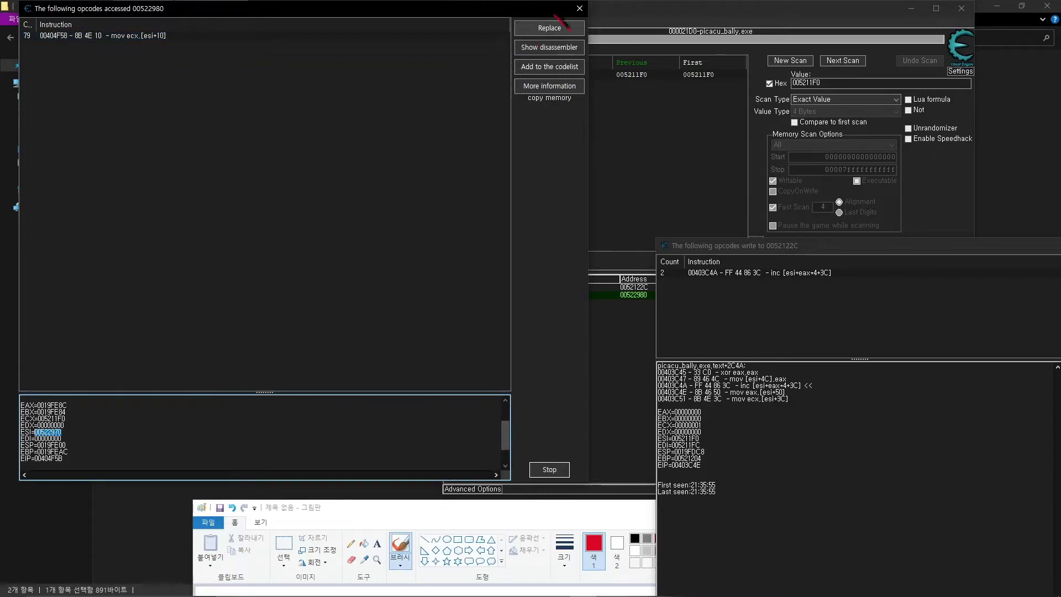
pyautogui.click(579, 9)
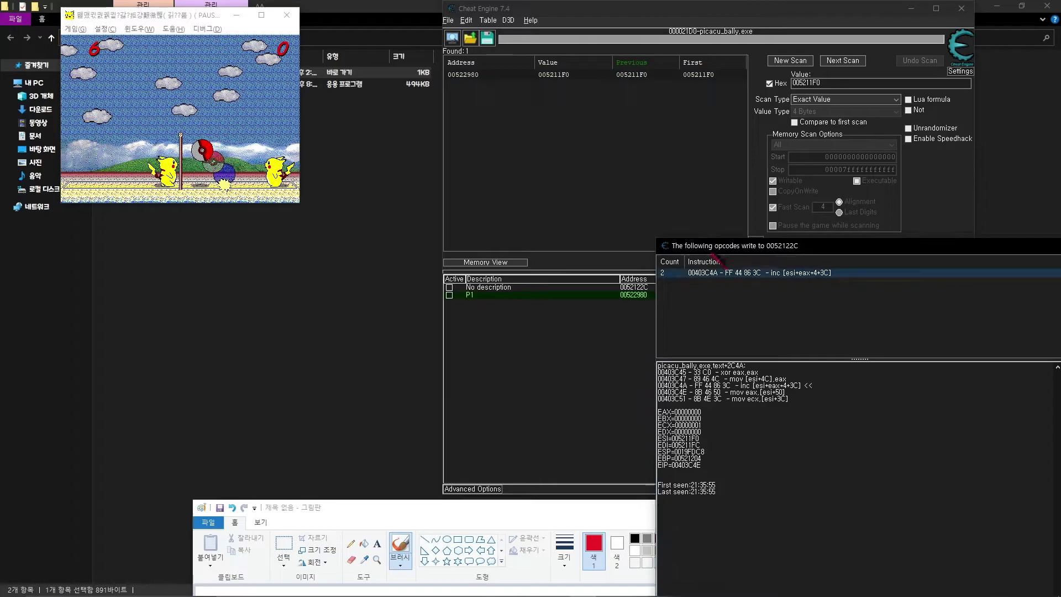
# - Close the window tracking writes to 0052122C and run a new hexadecimal exact-value scan for 00522970
pyautogui.moveTo(685, 245); pyautogui.dragTo(152, 184)
pyautogui.click(601, 182)
pyautogui.click(790, 61)
pyautogui.hotkey('ctrl', 'v')
pyautogui.click(790, 60)
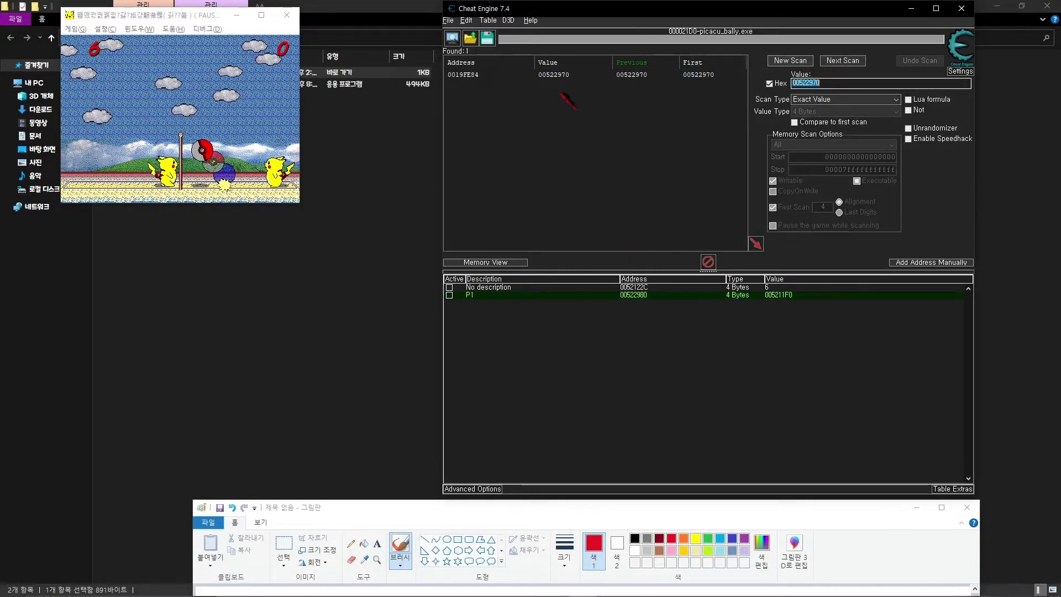
# - Add the found address 0019FE84 to the address list and describe it as P2
pyautogui.doubleClick(602, 75)
pyautogui.doubleClick(492, 302)
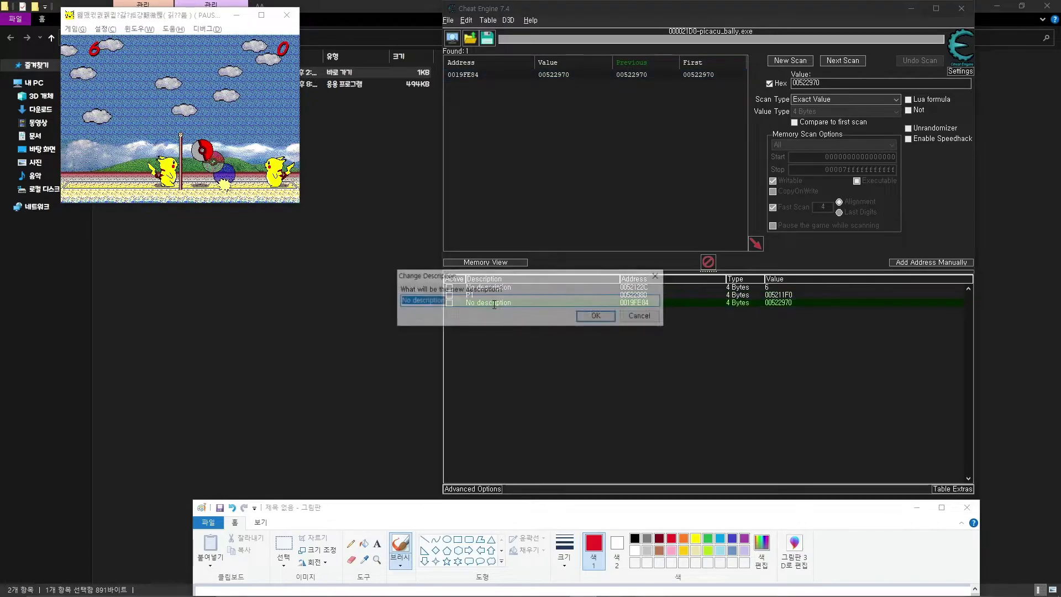
pyautogui.write('P2')
pyautogui.press('Return')
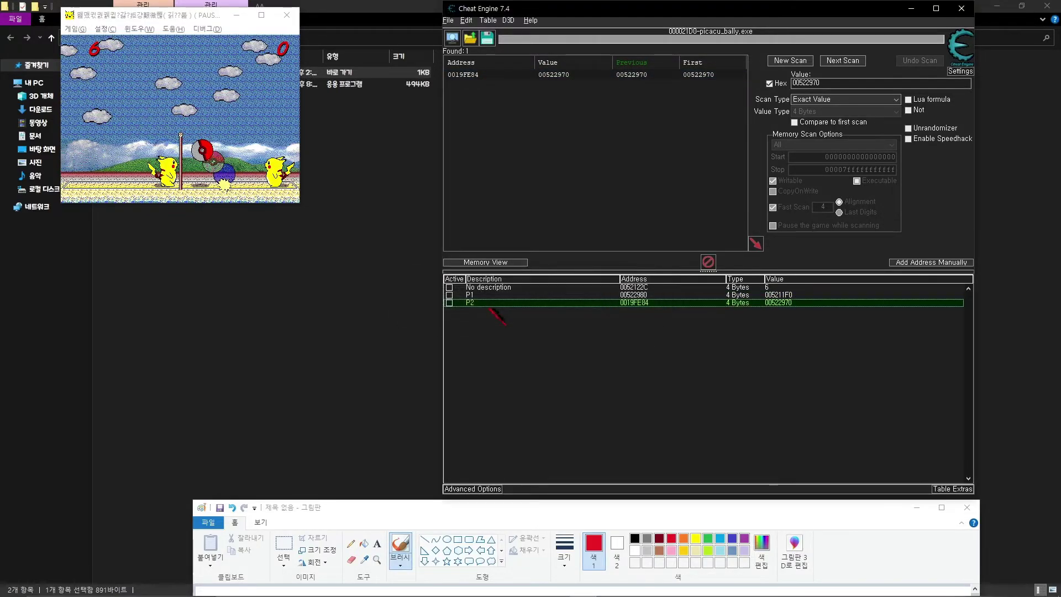
# - Find out what accesses the P2 address, move the tracking window aside and run the game briefly to log the instructions
pyautogui.rightClick(509, 306)
pyautogui.click(598, 450)
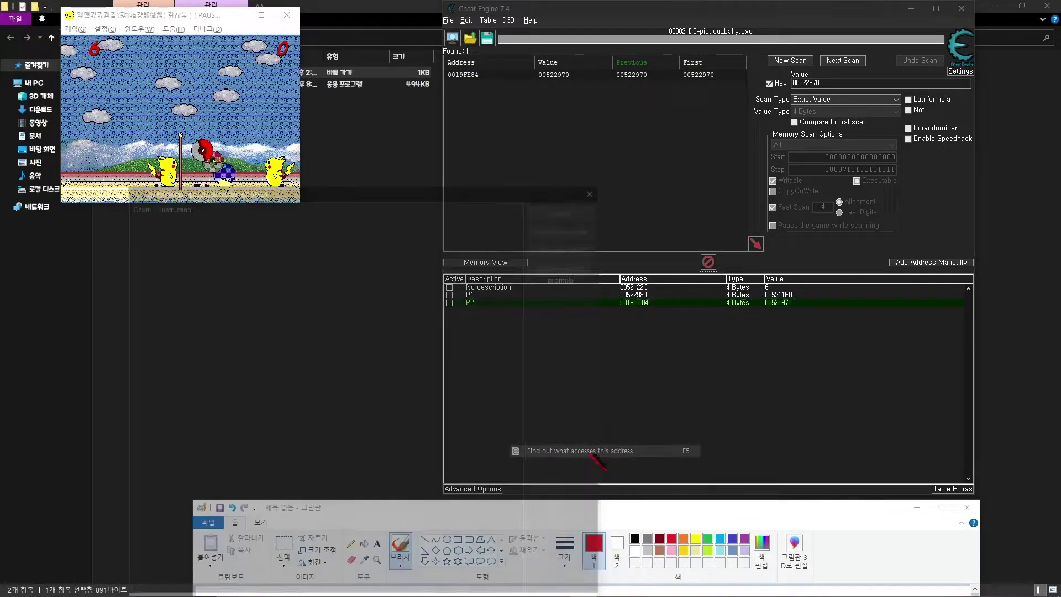
pyautogui.moveTo(313, 193); pyautogui.dragTo(534, 11)
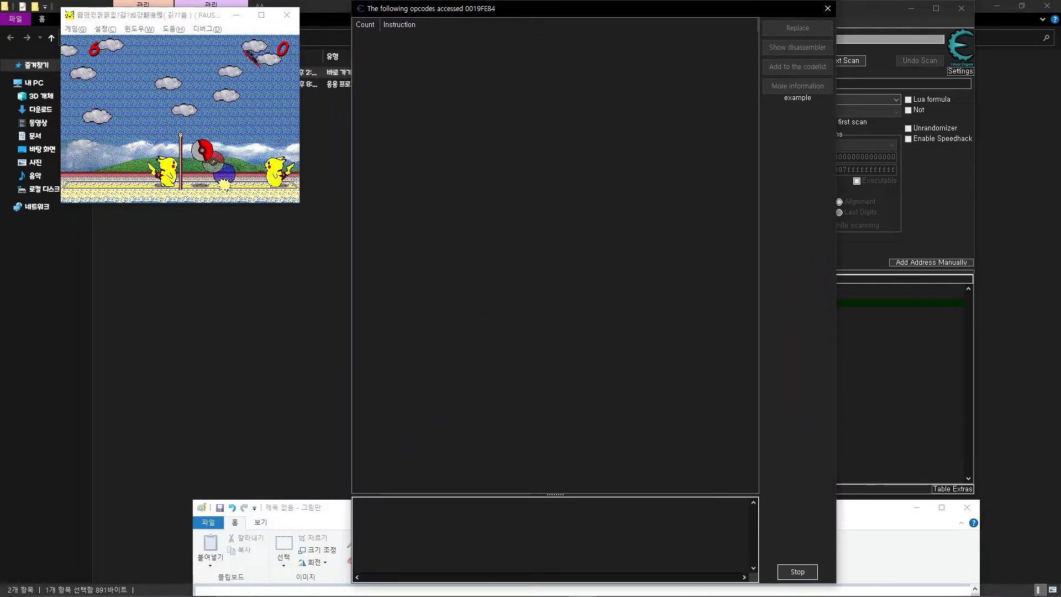
pyautogui.click(293, 100)
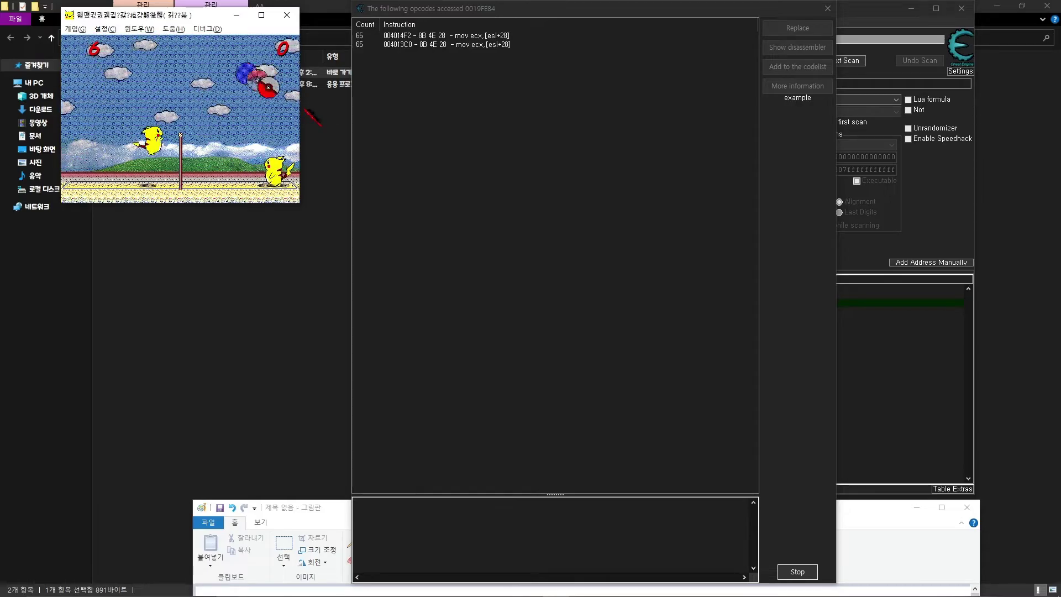
pyautogui.click(312, 128)
# - Enlarge the register details area and compare the ESI values of the two logged mov ecx,[esi+28] instructions
pyautogui.click(465, 44)
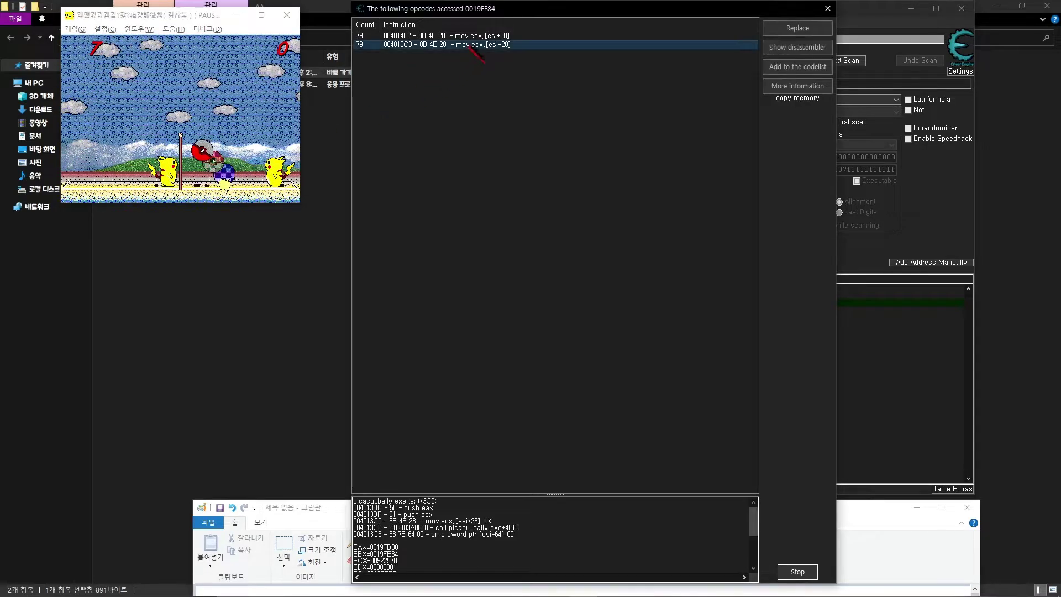
pyautogui.moveTo(458, 494); pyautogui.dragTo(458, 122)
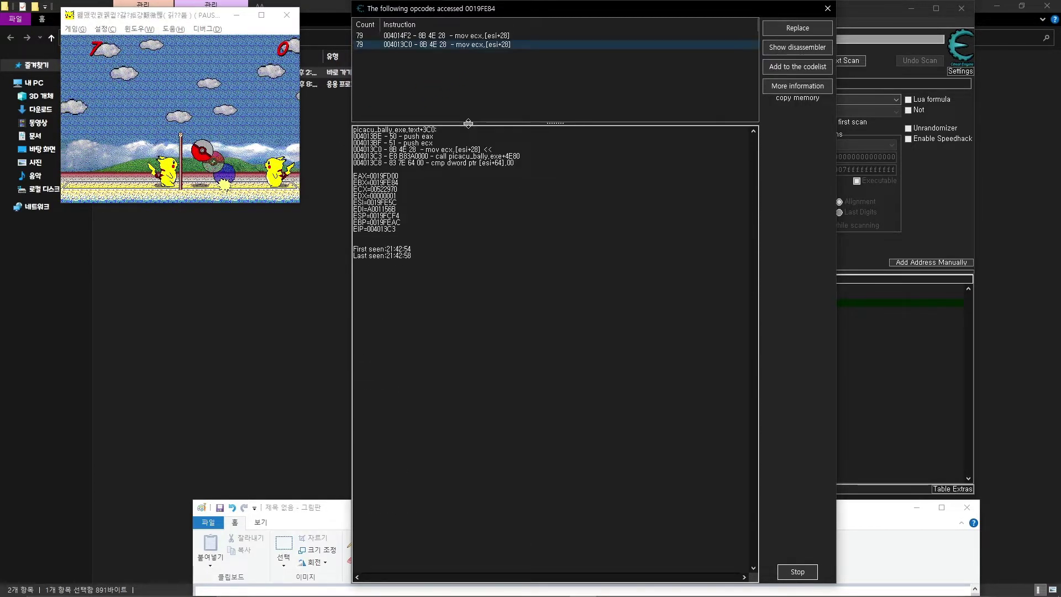
pyautogui.click(464, 36)
pyautogui.click(463, 42)
pyautogui.click(463, 36)
pyautogui.click(463, 44)
pyautogui.click(463, 37)
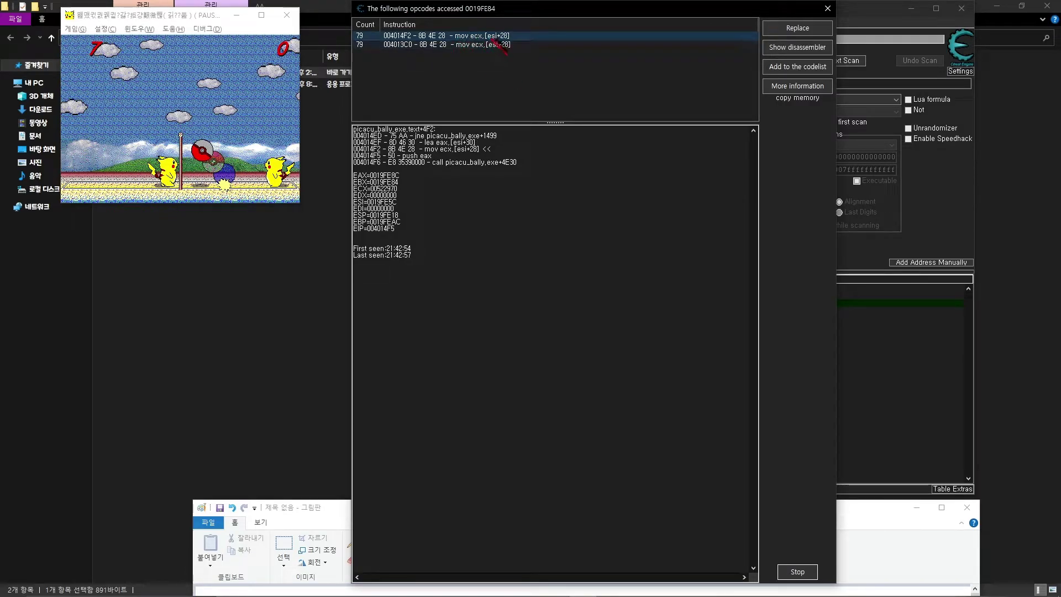
pyautogui.click(457, 44)
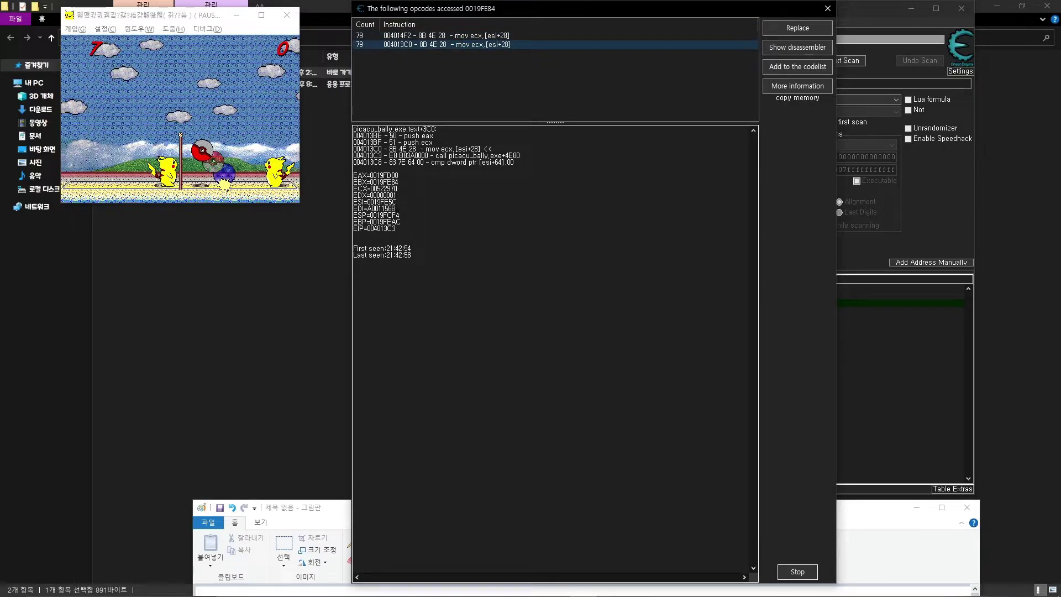
pyautogui.moveTo(380, 202); pyautogui.dragTo(398, 202)
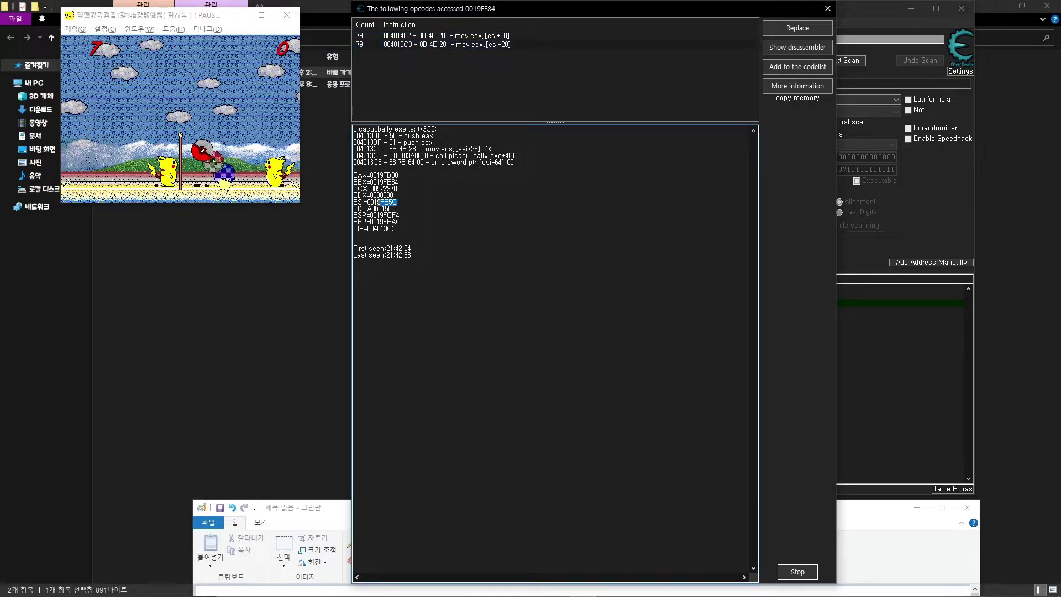
pyautogui.click(486, 36)
pyautogui.click(487, 44)
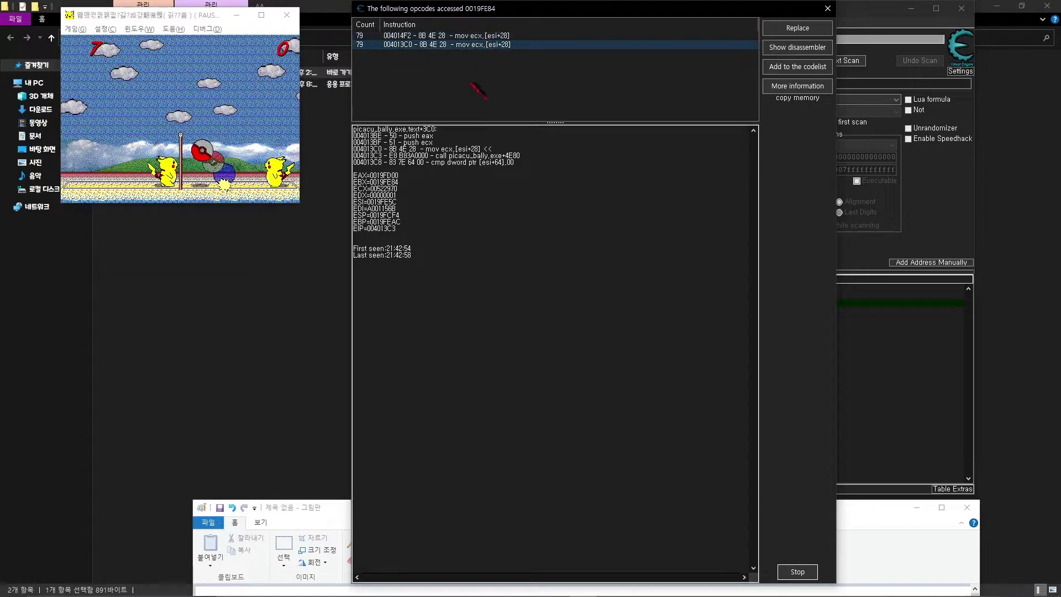
# - Bring Paint forward and draw a red three-cell memory column beside the diagram, with an arrow from the top esi to its lowest cell
pyautogui.moveTo(532, 9); pyautogui.dragTo(207, 18)
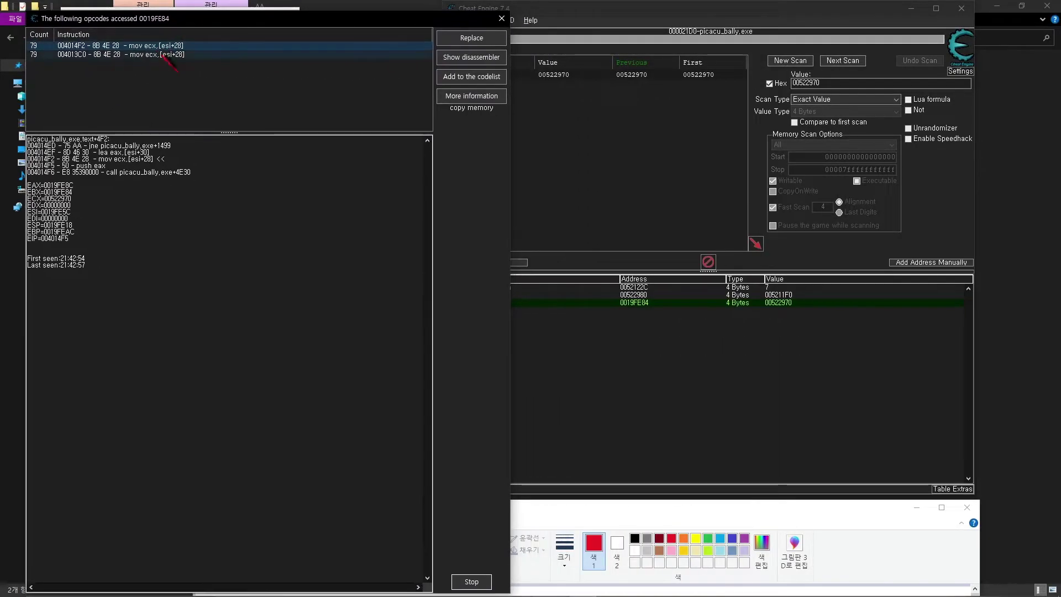
pyautogui.moveTo(713, 511); pyautogui.dragTo(812, 1)
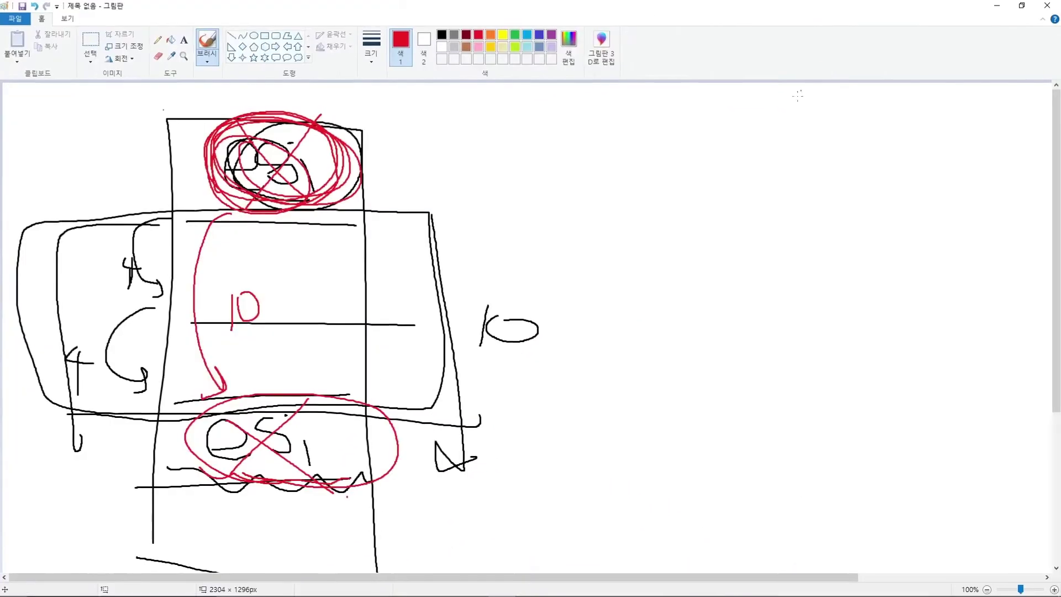
pyautogui.doubleClick(663, 8)
pyautogui.moveTo(796, 203); pyautogui.dragTo(802, 545)
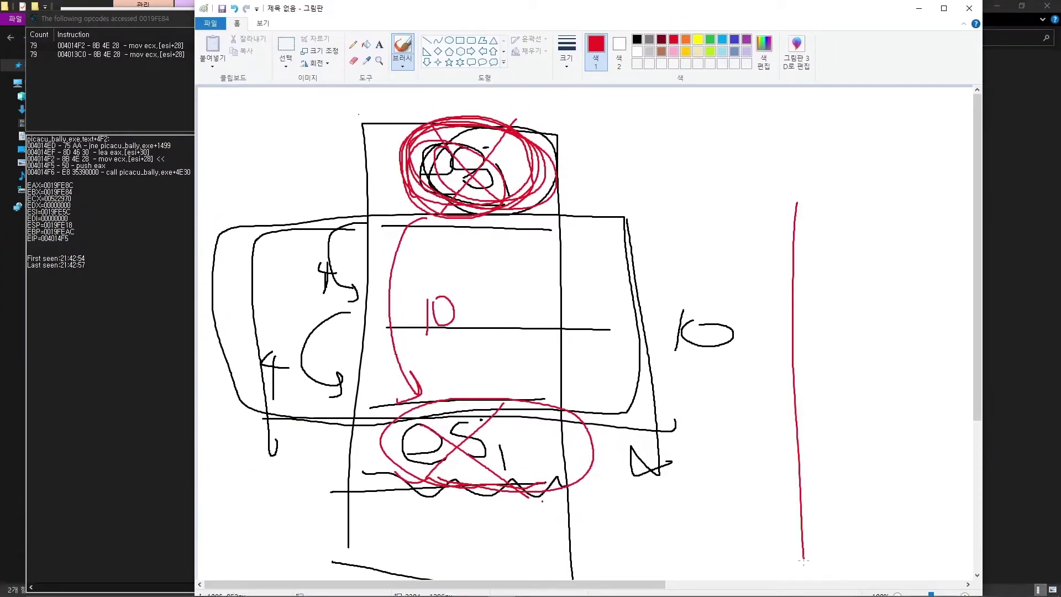
pyautogui.moveTo(794, 199)
pyautogui.mouseDown()
pyautogui.moveTo(906, 334)
pyautogui.moveTo(819, 559)
pyautogui.mouseUp()
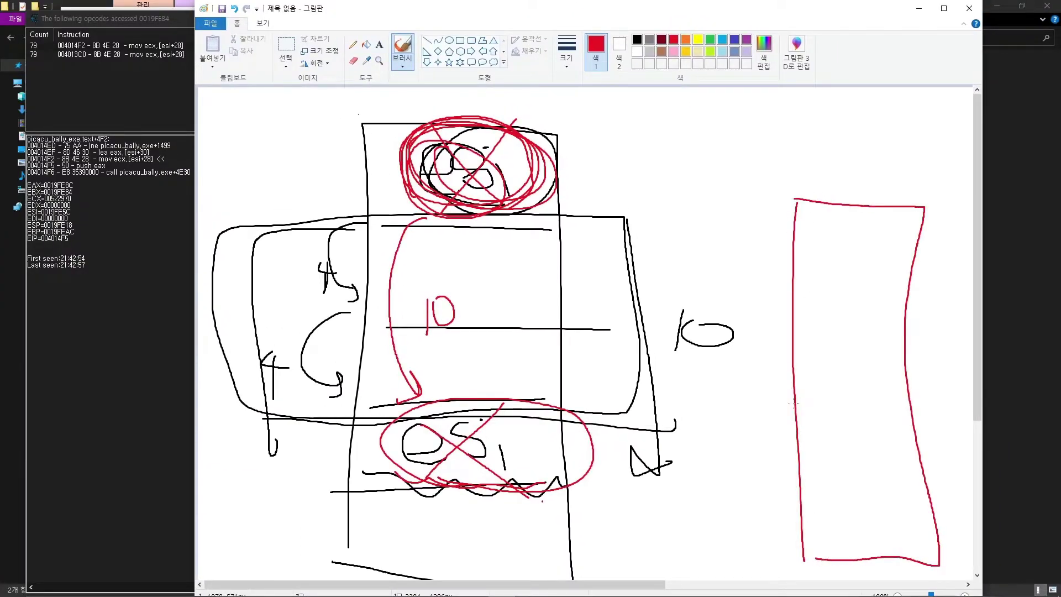
pyautogui.moveTo(439, 169)
pyautogui.mouseDown()
pyautogui.moveTo(426, 177)
pyautogui.moveTo(641, 360)
pyautogui.moveTo(852, 481)
pyautogui.mouseUp()
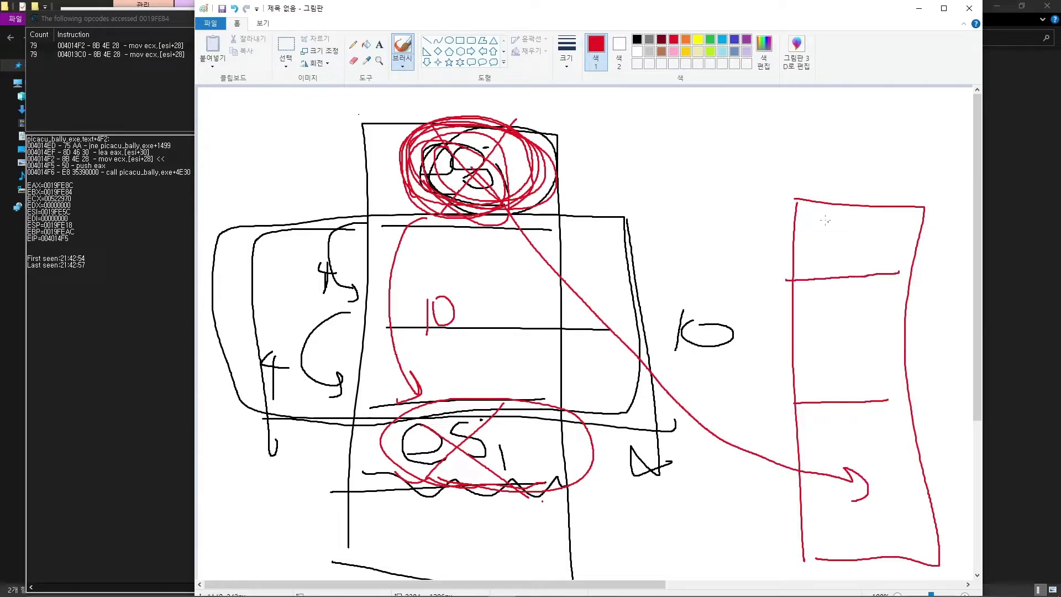
# - Draw a cell with a circle above the red column and an arrow labelled 28 down to the circled lowest cell
pyautogui.moveTo(779, 111); pyautogui.dragTo(915, 226)
pyautogui.moveTo(843, 136)
pyautogui.mouseDown()
pyautogui.moveTo(873, 125)
pyautogui.moveTo(879, 148)
pyautogui.mouseUp()
pyautogui.moveTo(843, 137)
pyautogui.mouseDown()
pyautogui.moveTo(691, 238)
pyautogui.moveTo(839, 485)
pyautogui.mouseUp()
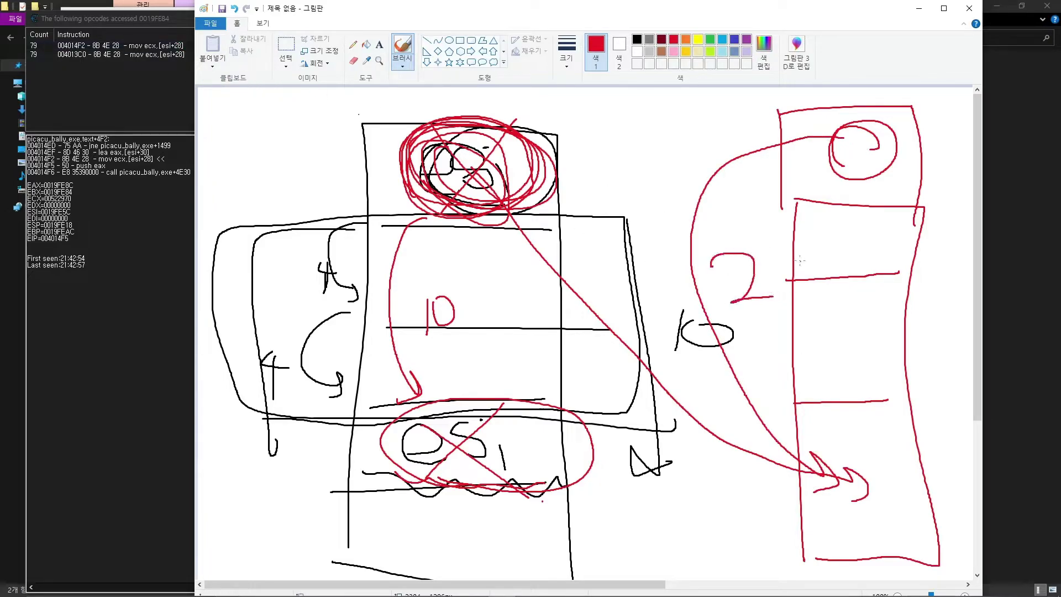
pyautogui.moveTo(796, 190); pyautogui.dragTo(806, 380)
pyautogui.moveTo(936, 452); pyautogui.dragTo(857, 204)
pyautogui.moveTo(870, 527)
pyautogui.mouseDown()
pyautogui.moveTo(871, 436)
pyautogui.moveTo(856, 515)
pyautogui.mouseUp()
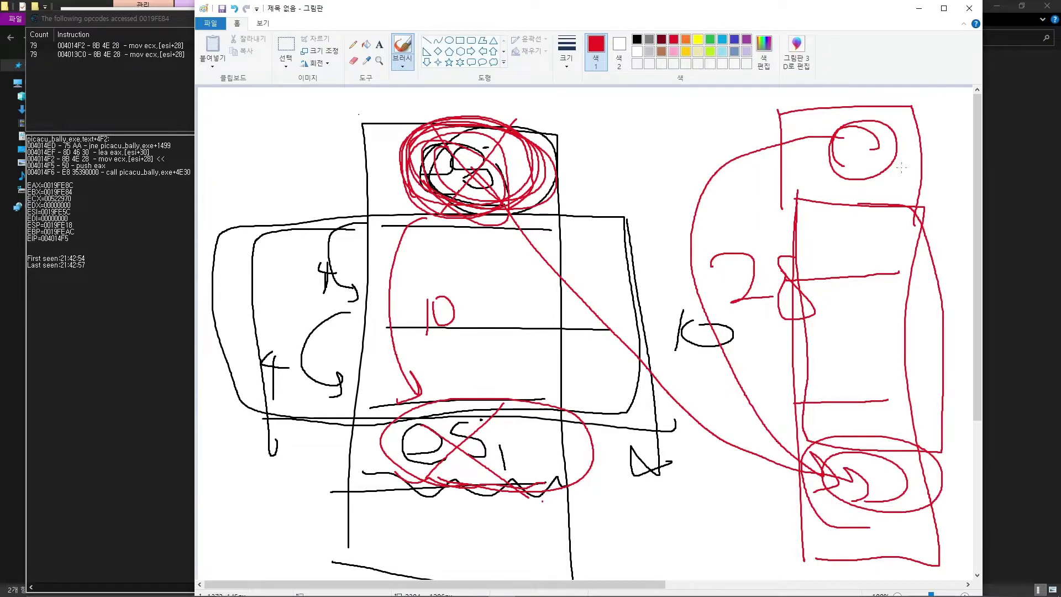
# - Emphasise the new upper cell and the 28 offset with repeated red circles and underlines
pyautogui.moveTo(893, 188); pyautogui.dragTo(910, 160)
pyautogui.moveTo(660, 310)
pyautogui.mouseDown()
pyautogui.moveTo(884, 277)
pyautogui.moveTo(839, 267)
pyautogui.moveTo(697, 277)
pyautogui.moveTo(899, 337)
pyautogui.moveTo(761, 332)
pyautogui.mouseUp()
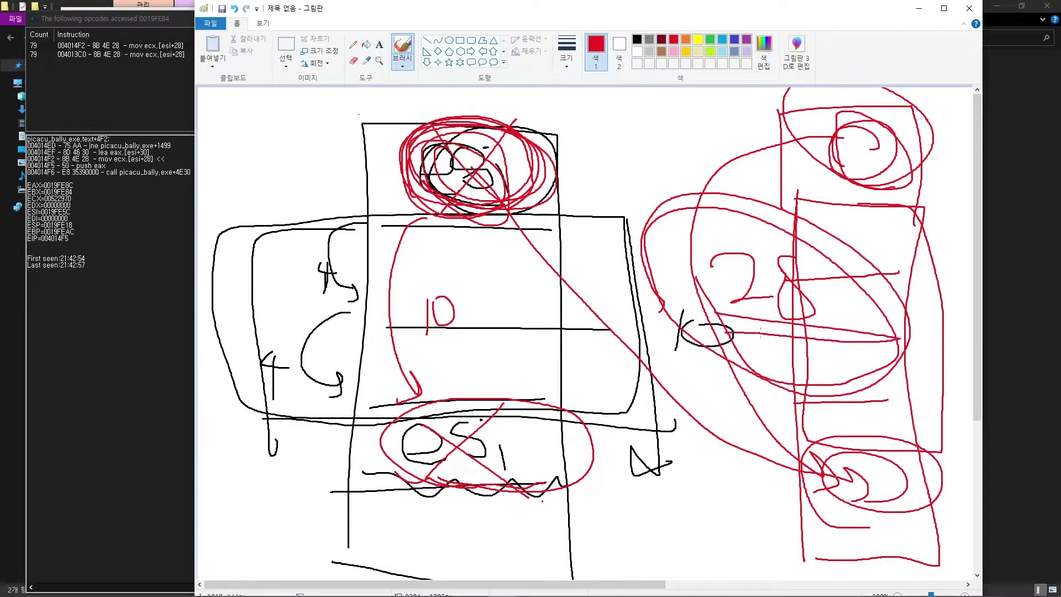
pyautogui.moveTo(836, 133); pyautogui.dragTo(890, 122)
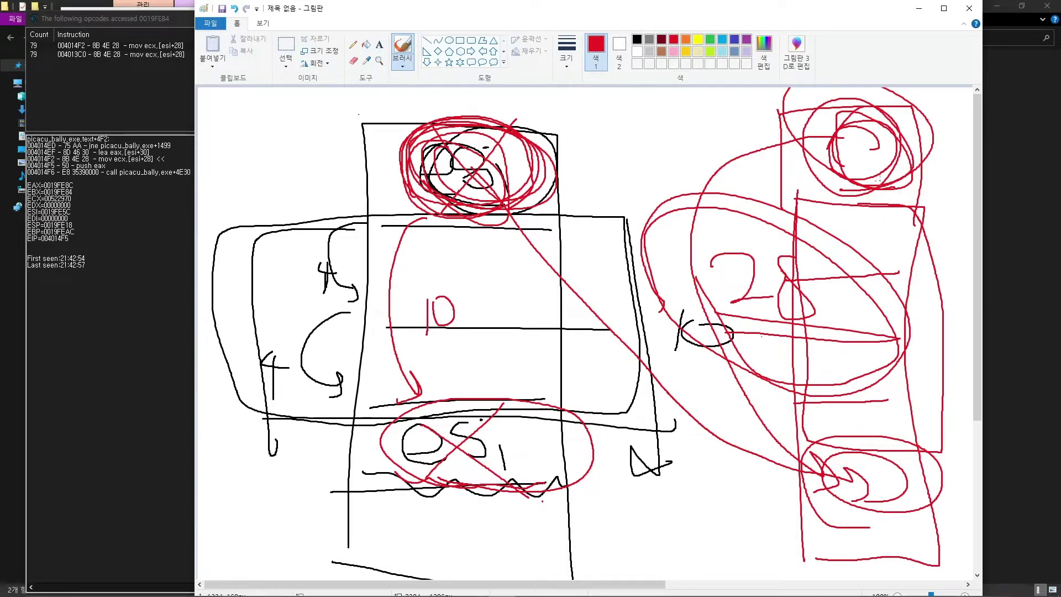
pyautogui.moveTo(808, 120); pyautogui.dragTo(827, 141)
# - Move Paint out of the way, copy the ESI value 0019FE5C from the register details and run a new hexadecimal exact-value scan for it
pyautogui.moveTo(840, 17); pyautogui.dragTo(910, 461)
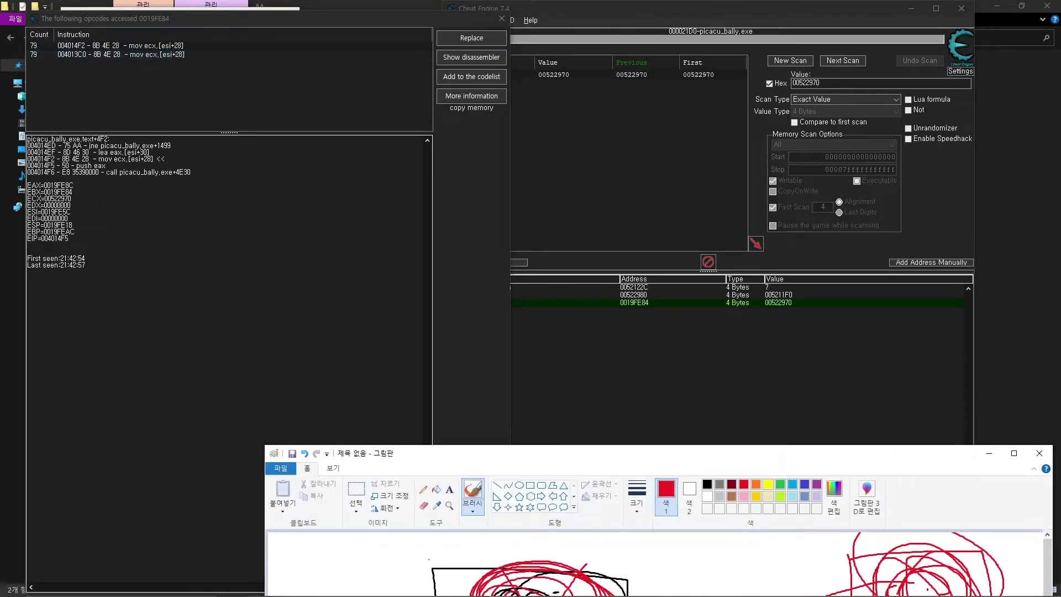
pyautogui.moveTo(71, 212); pyautogui.dragTo(54, 212)
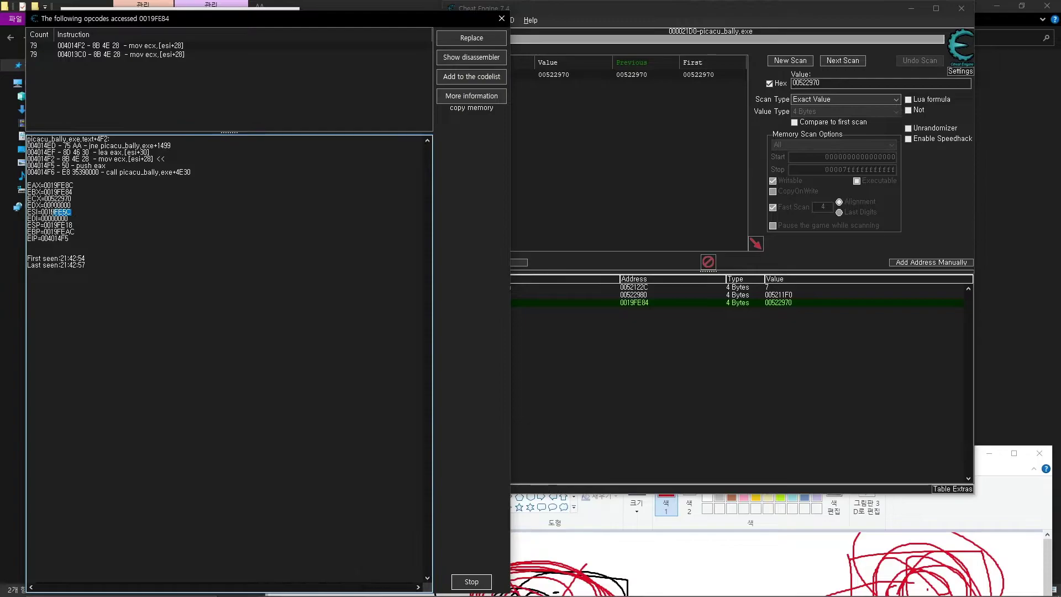
pyautogui.hotkey('ctrl', 'c')
pyautogui.click(663, 165)
pyautogui.click(790, 61)
pyautogui.hotkey('ctrl', 'v')
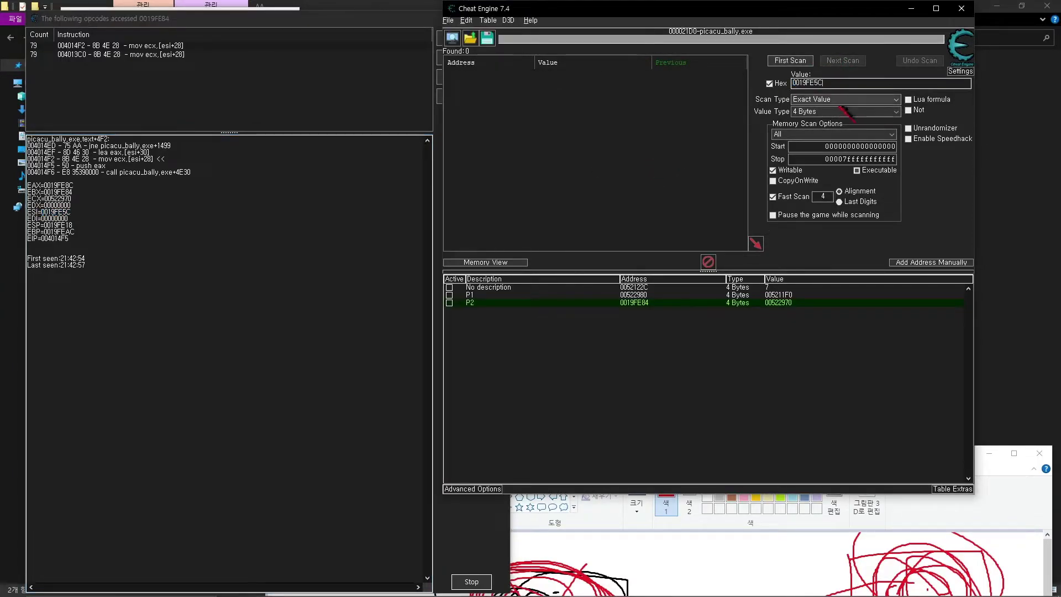
pyautogui.press('Return')
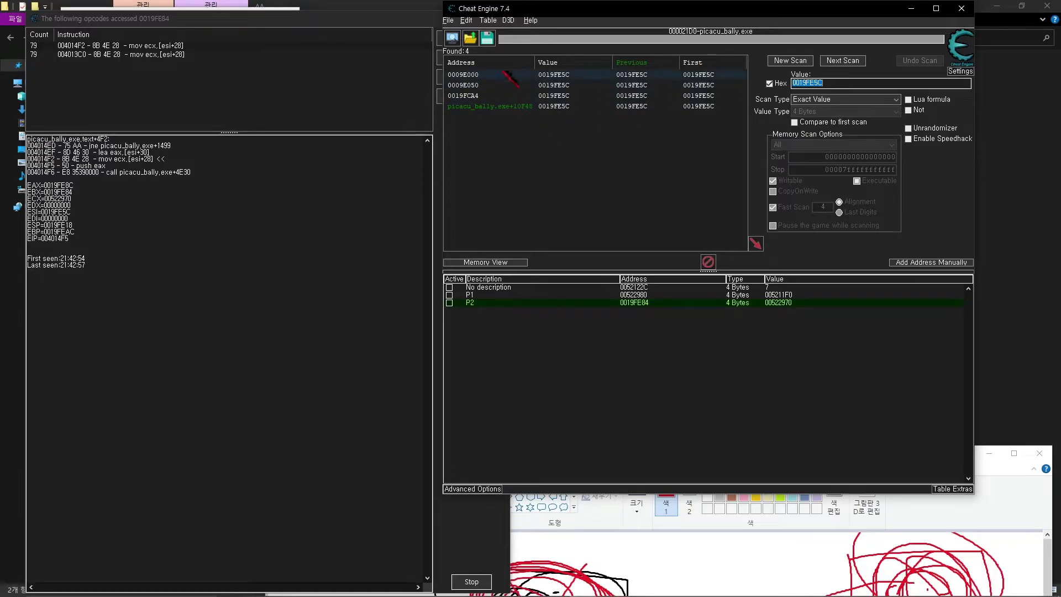
# - Close the accessed-opcodes window for 0019FE84 and move Paint down, clear of the scan results and address list
pyautogui.moveTo(331, 19); pyautogui.dragTo(327, 274)
pyautogui.click(505, 272)
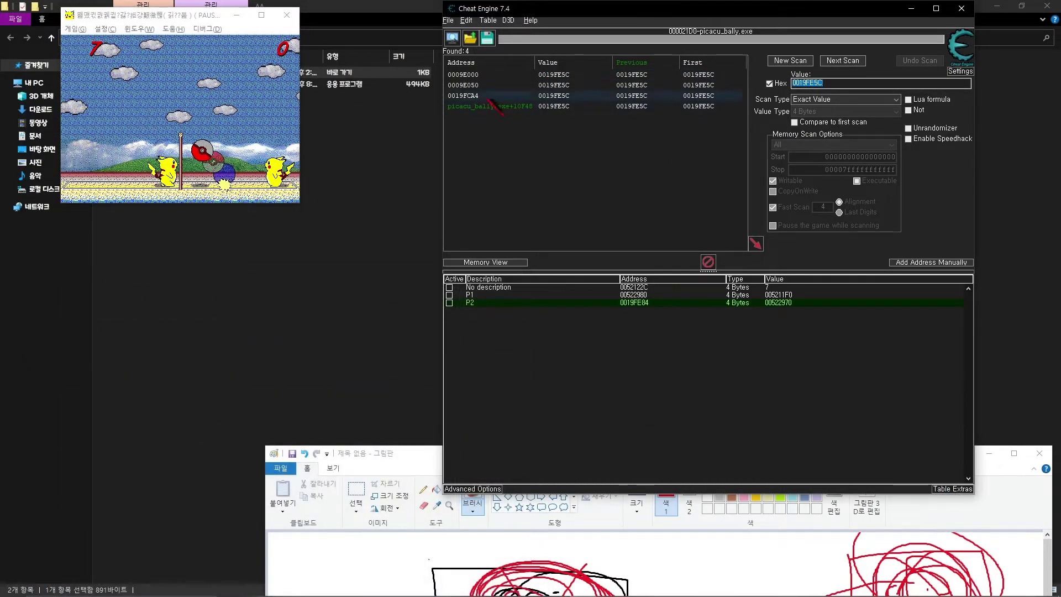
pyautogui.click(983, 460)
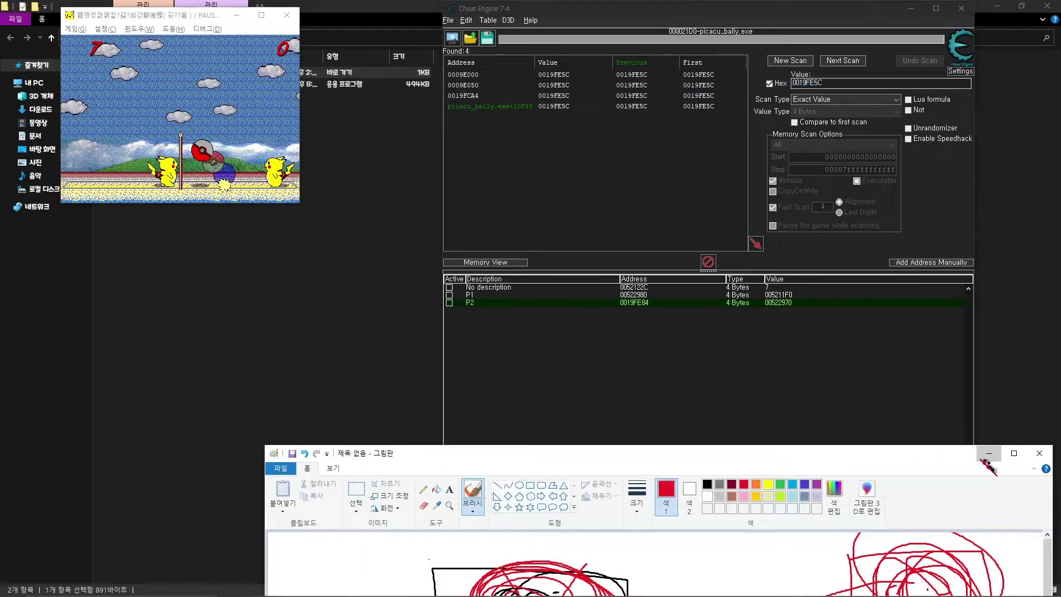
pyautogui.moveTo(888, 453)
pyautogui.mouseDown()
pyautogui.moveTo(790, 422)
pyautogui.moveTo(801, 424)
pyautogui.mouseUp()
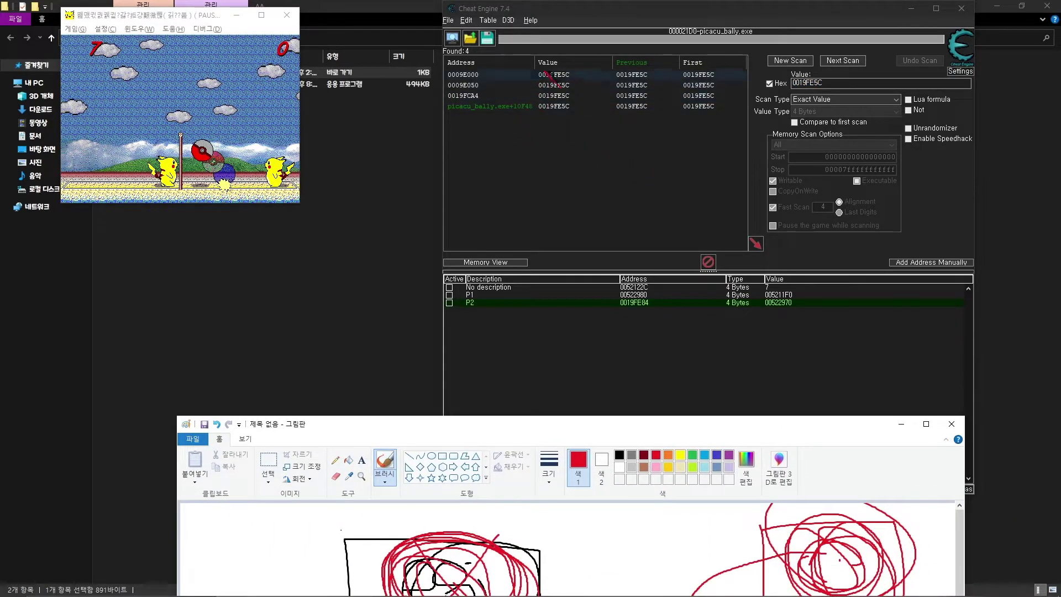
pyautogui.click(525, 64)
pyautogui.click(492, 106)
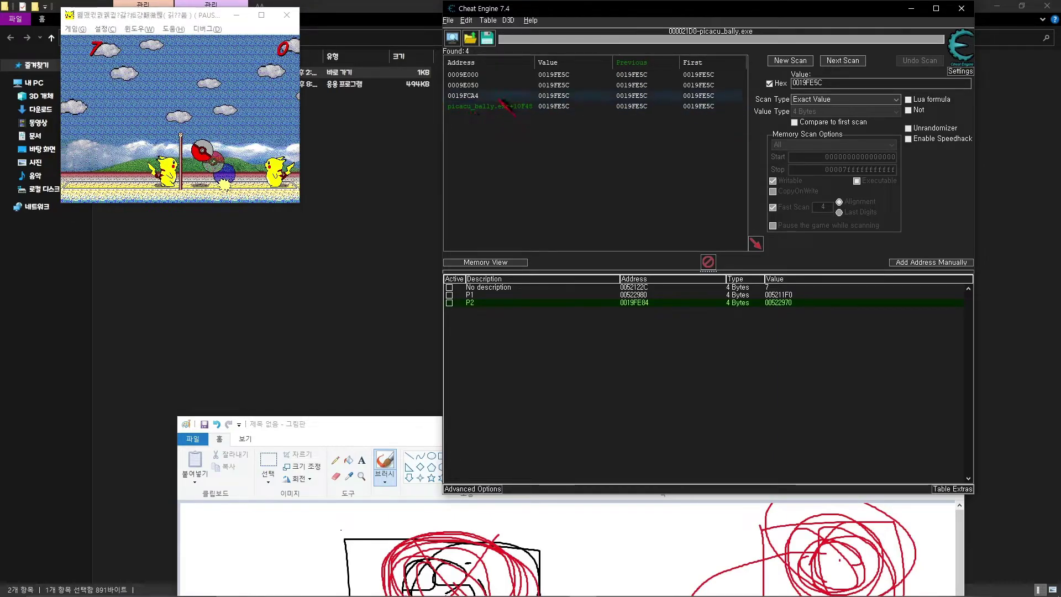
pyautogui.moveTo(360, 427)
pyautogui.mouseDown()
pyautogui.moveTo(333, 44)
pyautogui.moveTo(238, 406)
pyautogui.moveTo(273, 516)
pyautogui.moveTo(260, 519)
pyautogui.mouseUp()
# - Add the green static address picacu_bally.exe+10F48 from the scan results to the address list and describe it as Ptr
pyautogui.click(500, 77)
pyautogui.click(489, 86)
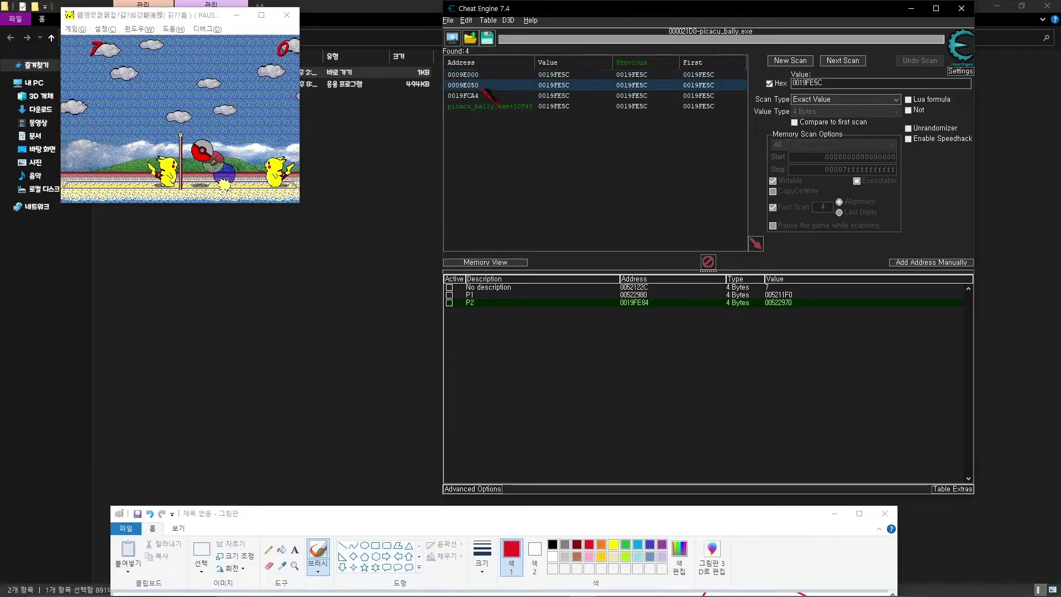
pyautogui.click(482, 96)
pyautogui.click(495, 107)
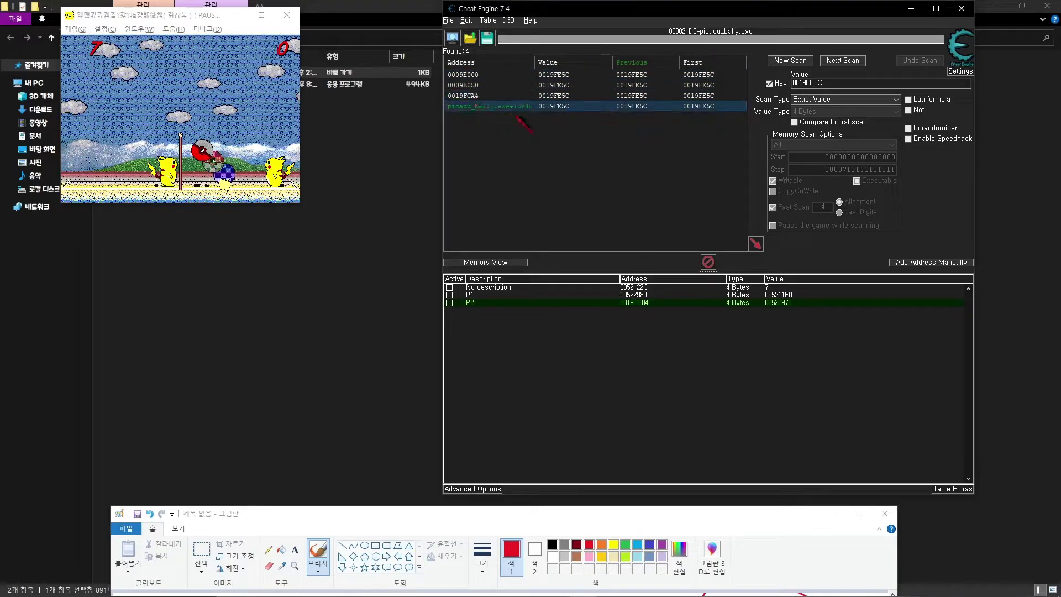
pyautogui.doubleClick(492, 107)
pyautogui.doubleClick(492, 310)
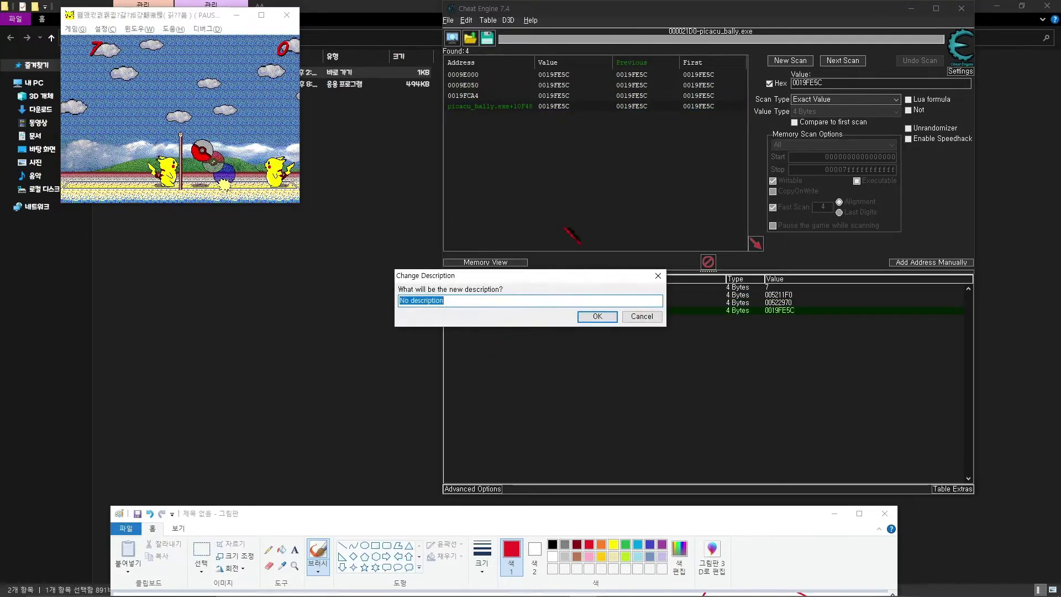
pyautogui.press('Return')
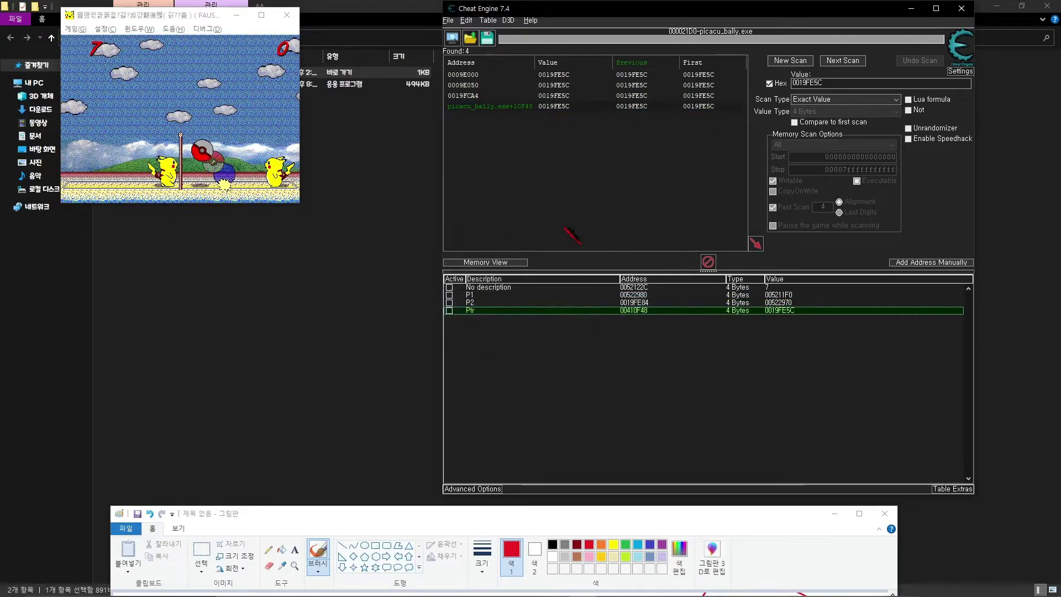
# - Switch to the Pikachu Volleyball window and resume the game
pyautogui.moveTo(535, 525)
pyautogui.mouseDown()
pyautogui.moveTo(504, 382)
pyautogui.moveTo(462, 393)
pyautogui.moveTo(379, 210)
pyautogui.moveTo(517, 411)
pyautogui.moveTo(536, 403)
pyautogui.moveTo(550, 412)
pyautogui.moveTo(496, 404)
pyautogui.moveTo(496, 383)
pyautogui.moveTo(514, 419)
pyautogui.moveTo(527, 520)
pyautogui.mouseUp()
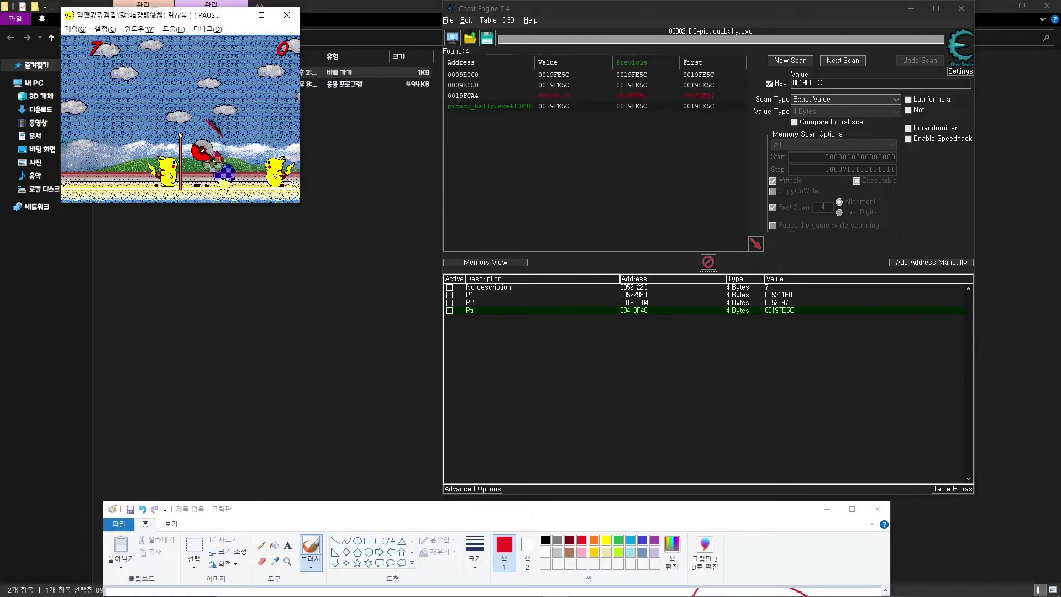
pyautogui.click(209, 121)
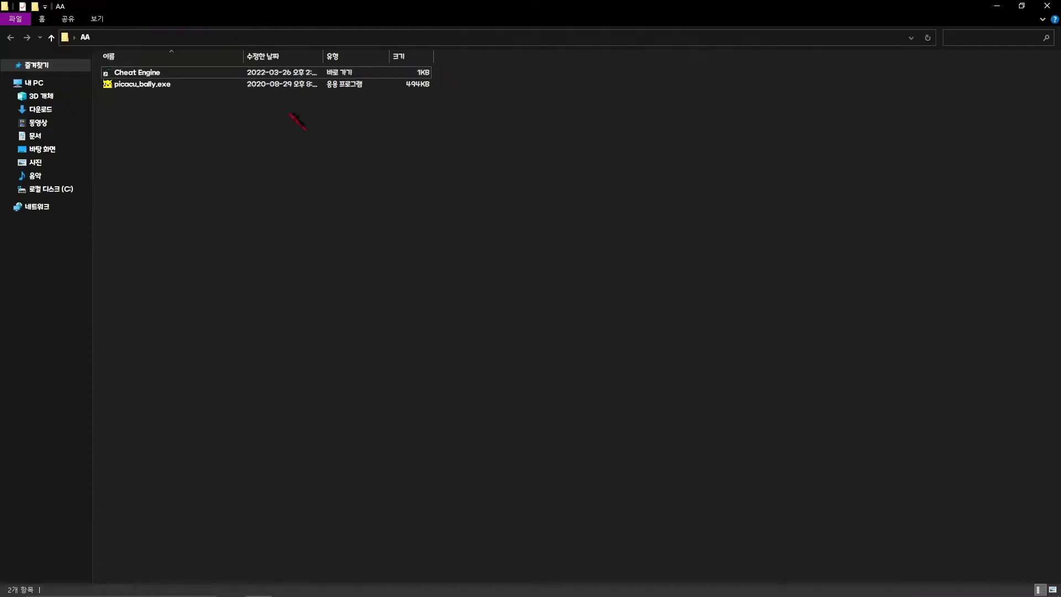
pyautogui.click(529, 586)
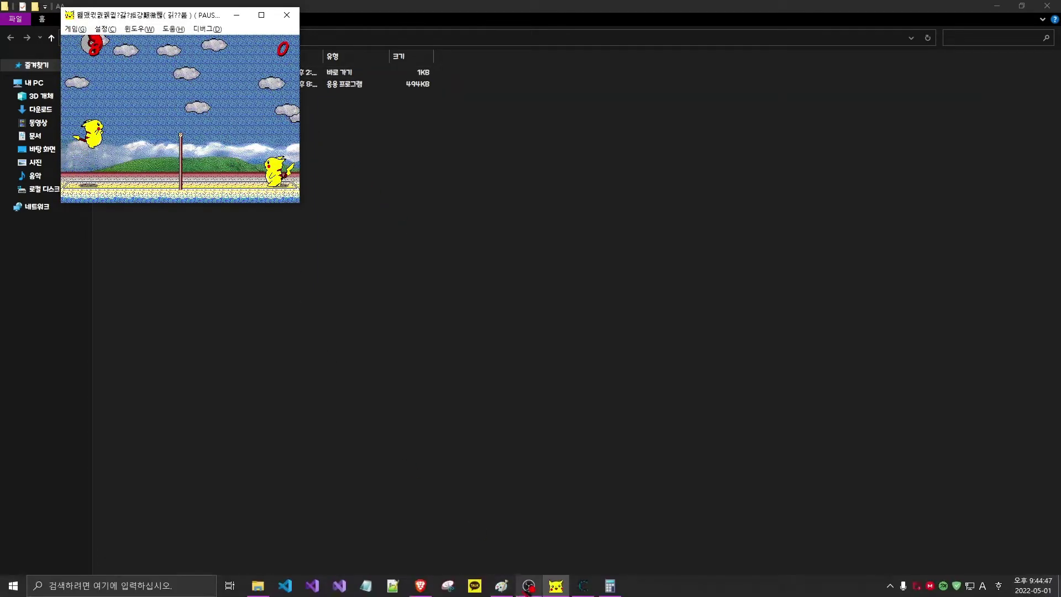
# - Switch to Cheat Engine and examine how the addresses and values of the Ptr, P2, P1 and undescribed entries link together
pyautogui.click(583, 586)
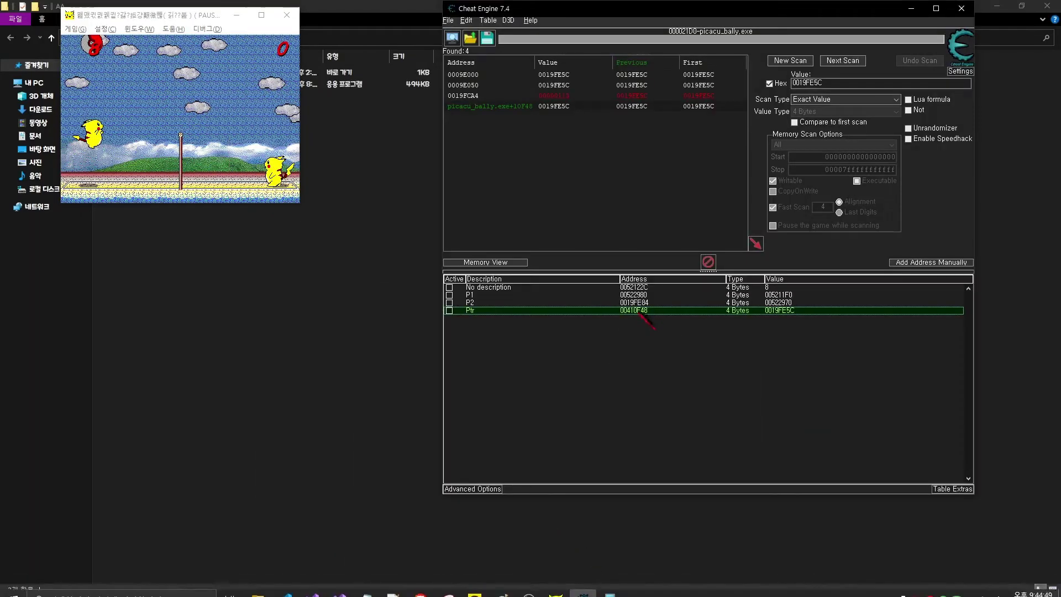
pyautogui.click(768, 287)
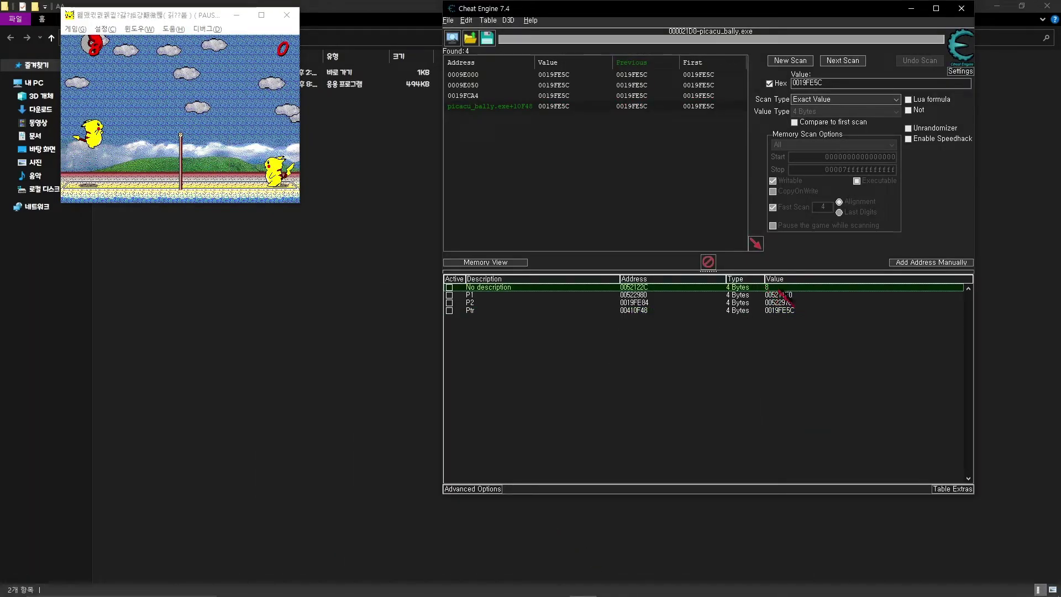
pyautogui.moveTo(609, 7)
pyautogui.mouseDown()
pyautogui.moveTo(534, 7)
pyautogui.moveTo(526, 17)
pyautogui.moveTo(597, 17)
pyautogui.mouseUp()
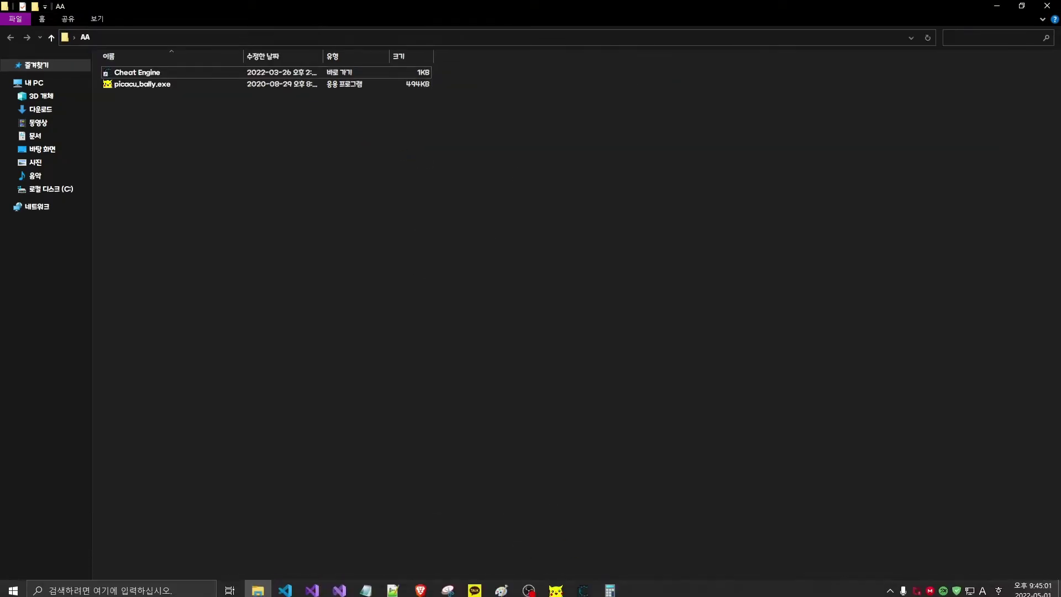
pyautogui.click(556, 585)
pyautogui.click(583, 585)
pyautogui.click(476, 312)
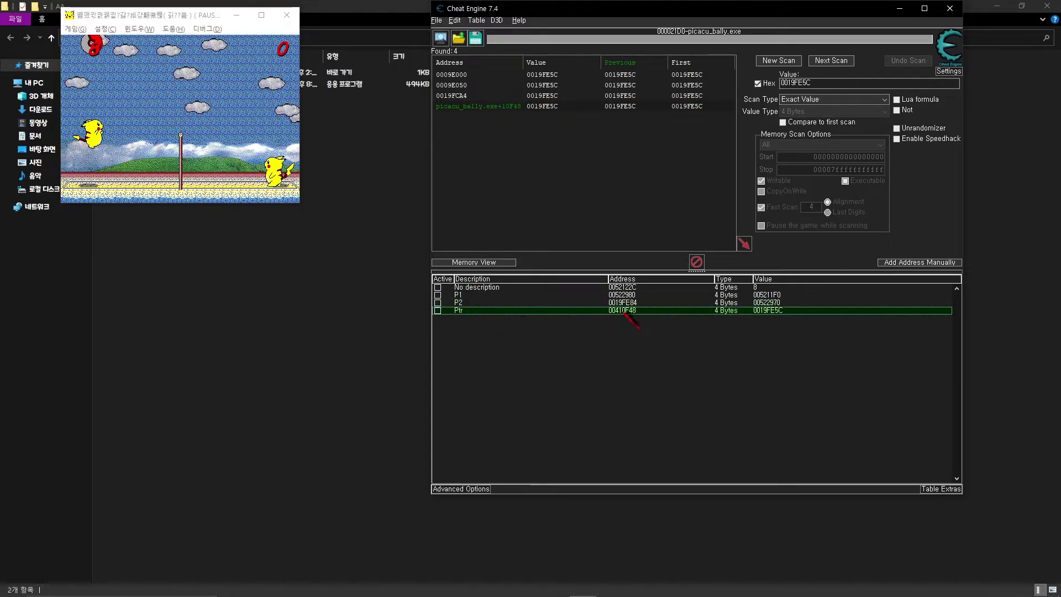
pyautogui.click(610, 303)
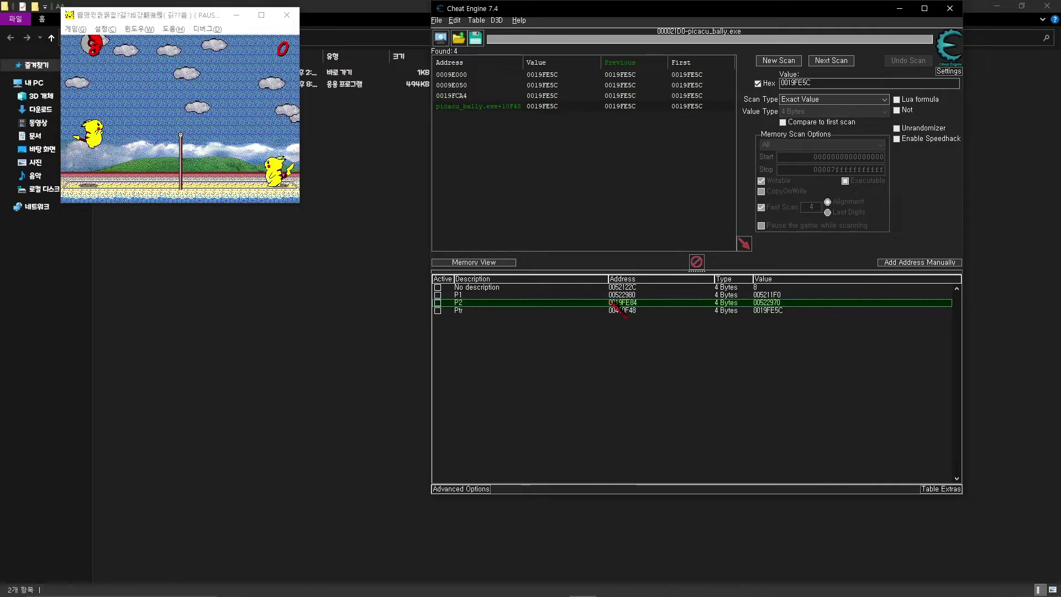
pyautogui.click(478, 294)
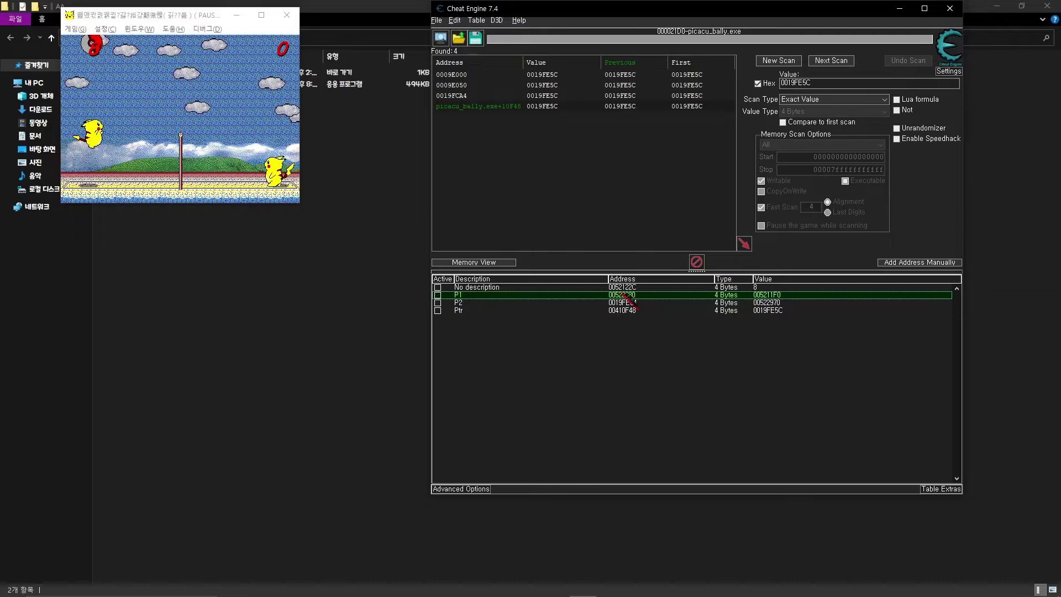
# - Change the description of the 0052122C entry in the address list to score
pyautogui.click(630, 288)
pyautogui.doubleClick(498, 287)
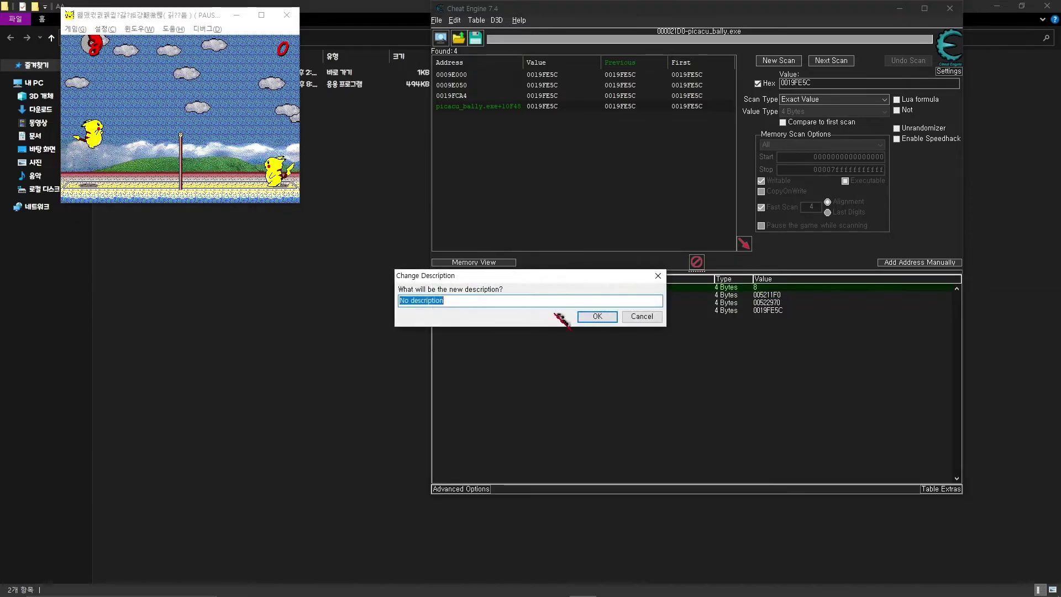
pyautogui.write('sco')
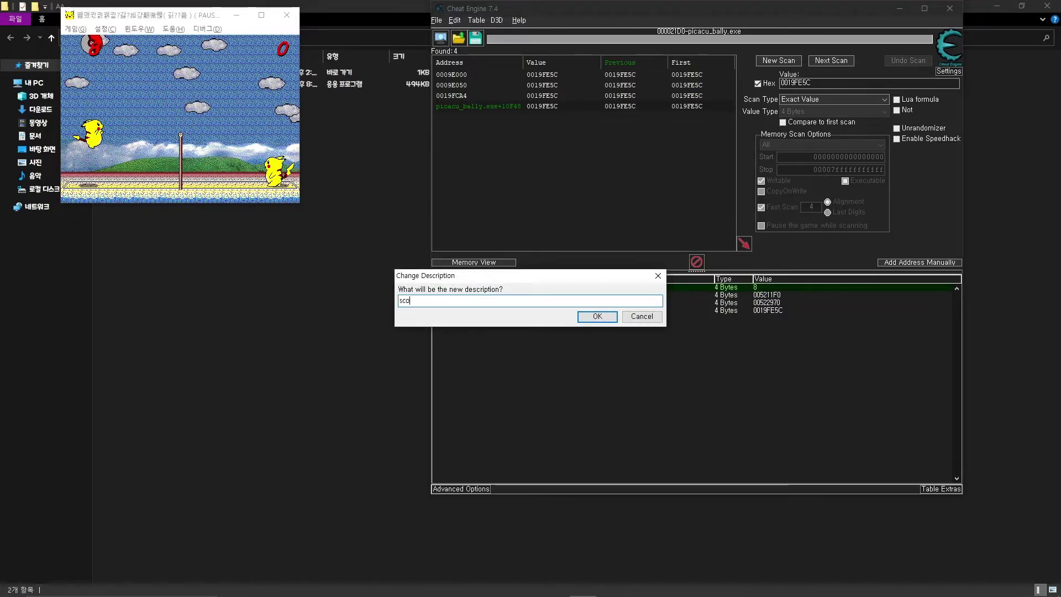
pyautogui.write('tre')
pyautogui.press('Return')
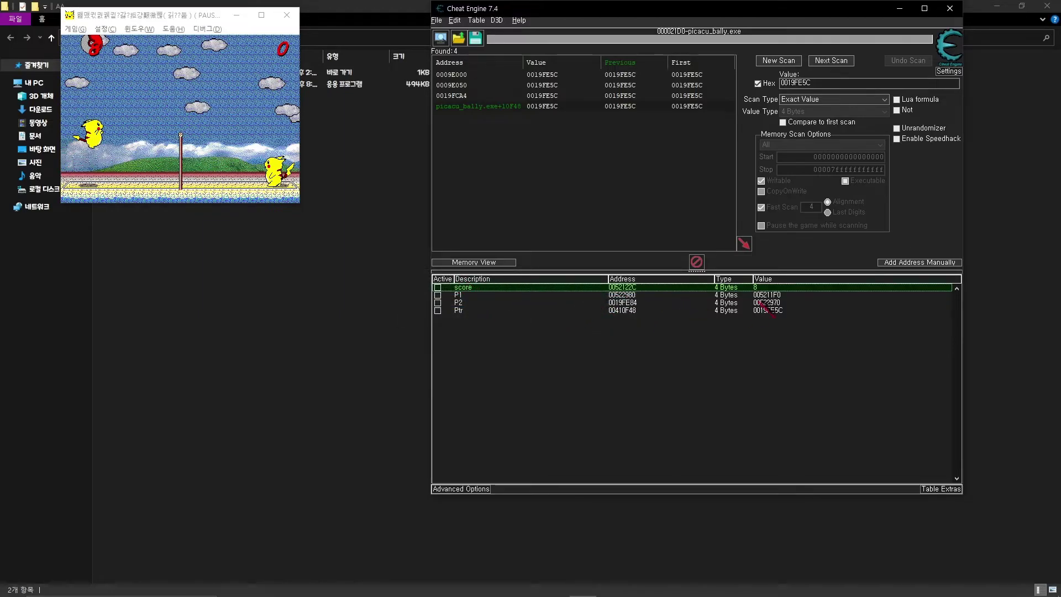
pyautogui.click(748, 396)
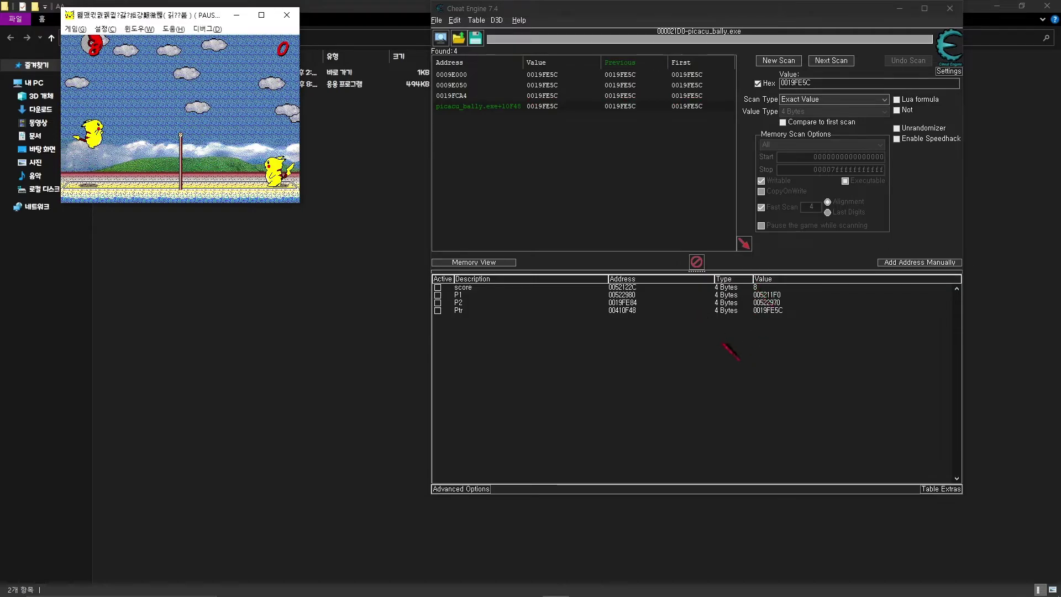
pyautogui.click(741, 377)
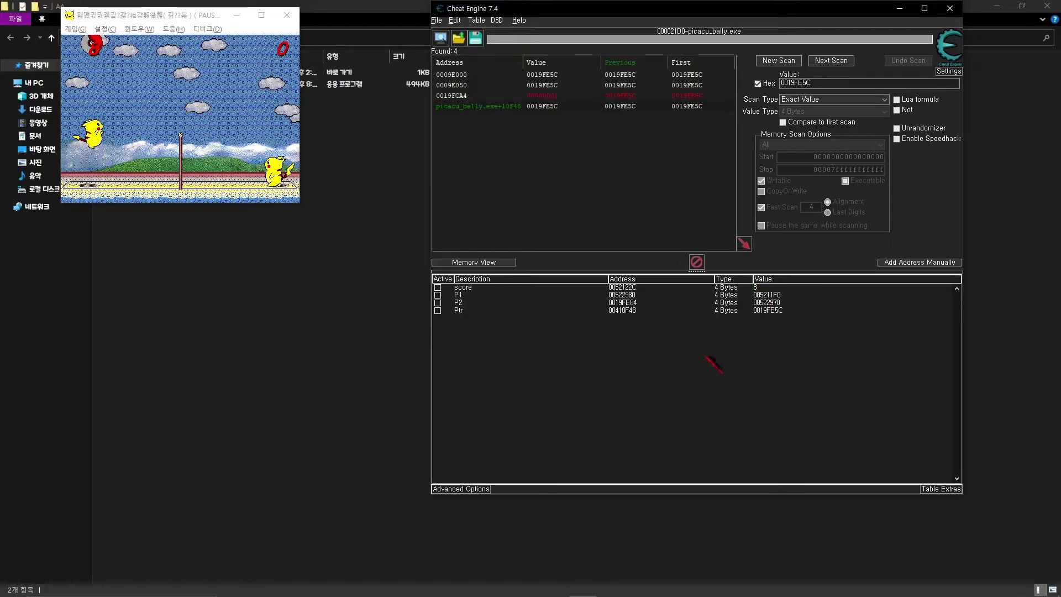
# - Open the Ptr entry's address settings and try turning it into a pointer based on picacu_bally.exe+10F48
pyautogui.moveTo(703, 9); pyautogui.dragTo(742, 9)
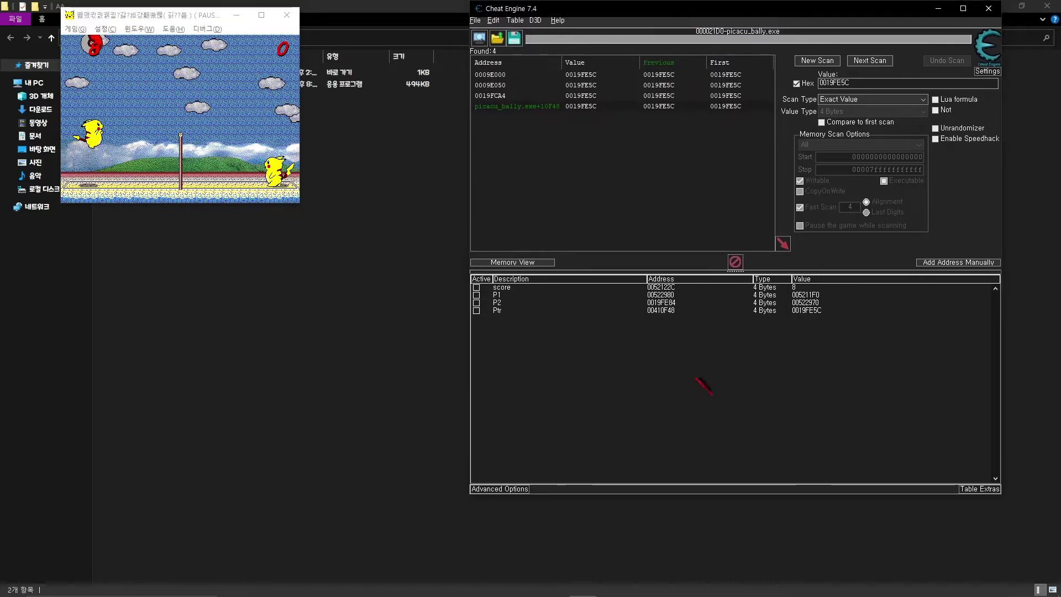
pyautogui.click(655, 310)
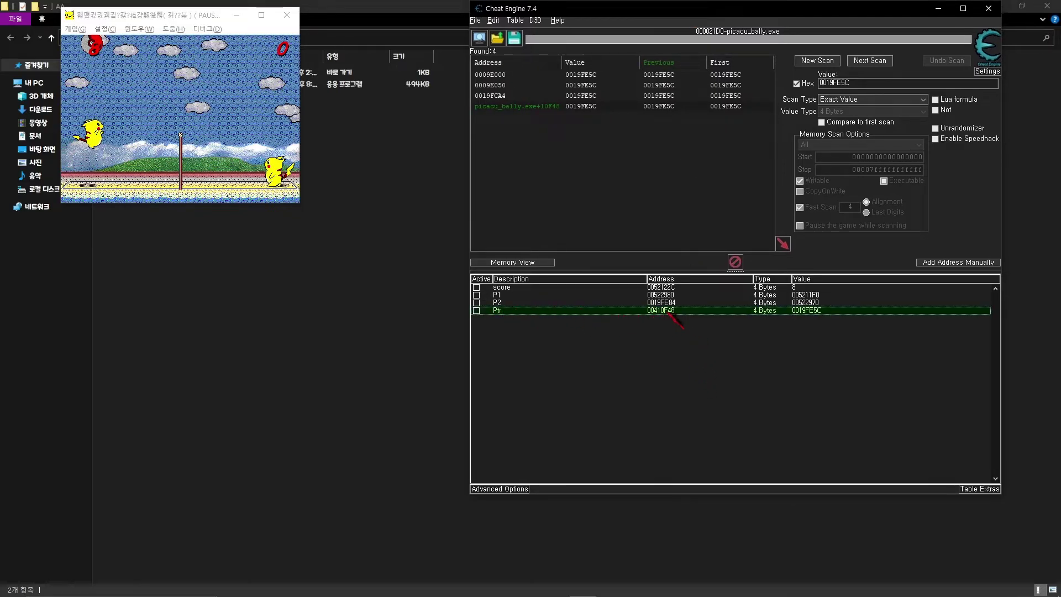
pyautogui.doubleClick(668, 313)
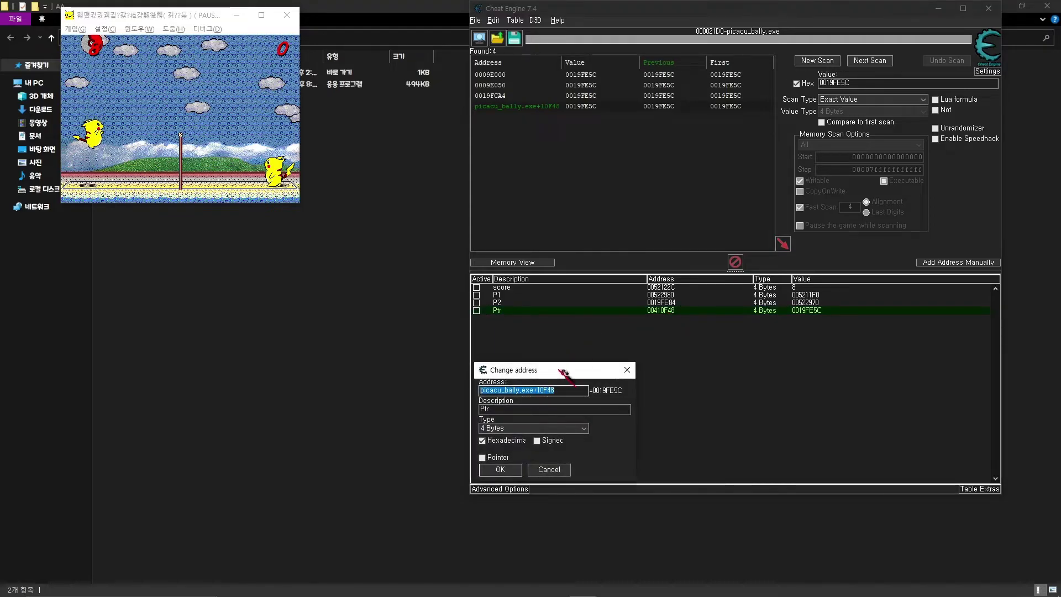
pyautogui.moveTo(564, 374); pyautogui.dragTo(437, 120)
pyautogui.click(369, 204)
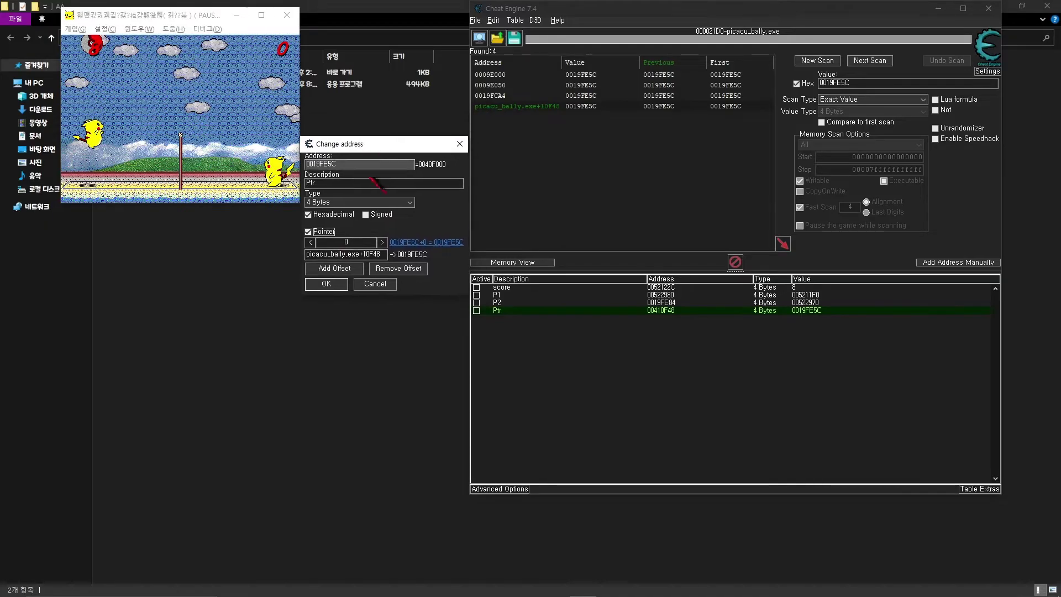
# - Add six extra offset levels to the Ptr pointer
pyautogui.click(333, 268)
pyautogui.click(334, 280)
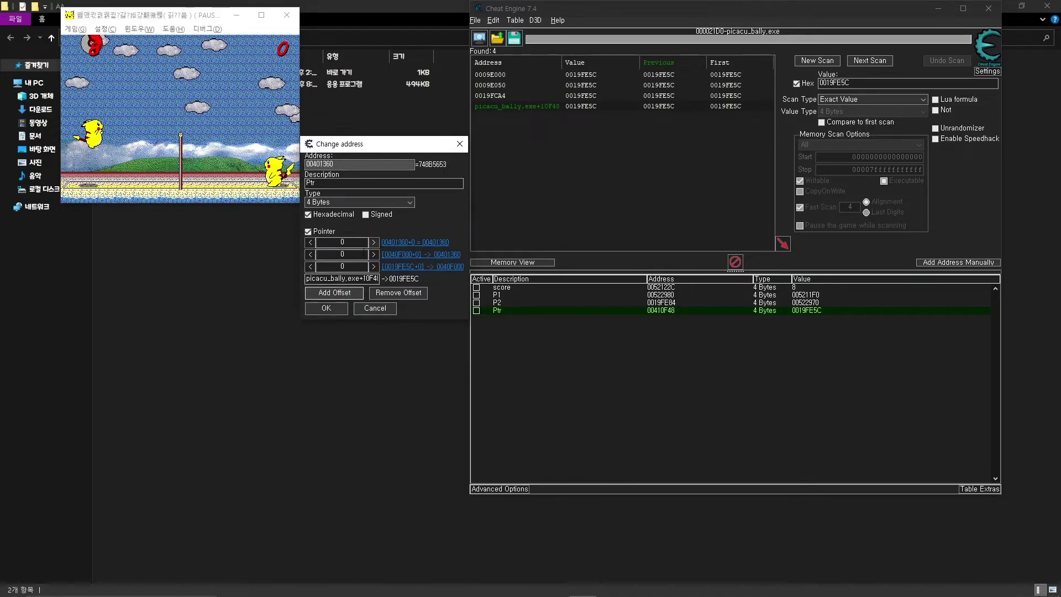
pyautogui.click(343, 293)
pyautogui.click(345, 305)
pyautogui.click(348, 317)
pyautogui.click(354, 329)
# - Remove the extra offset levels from the Ptr pointer until a single one is left, and move the dialog aside
pyautogui.click(415, 340)
pyautogui.click(411, 329)
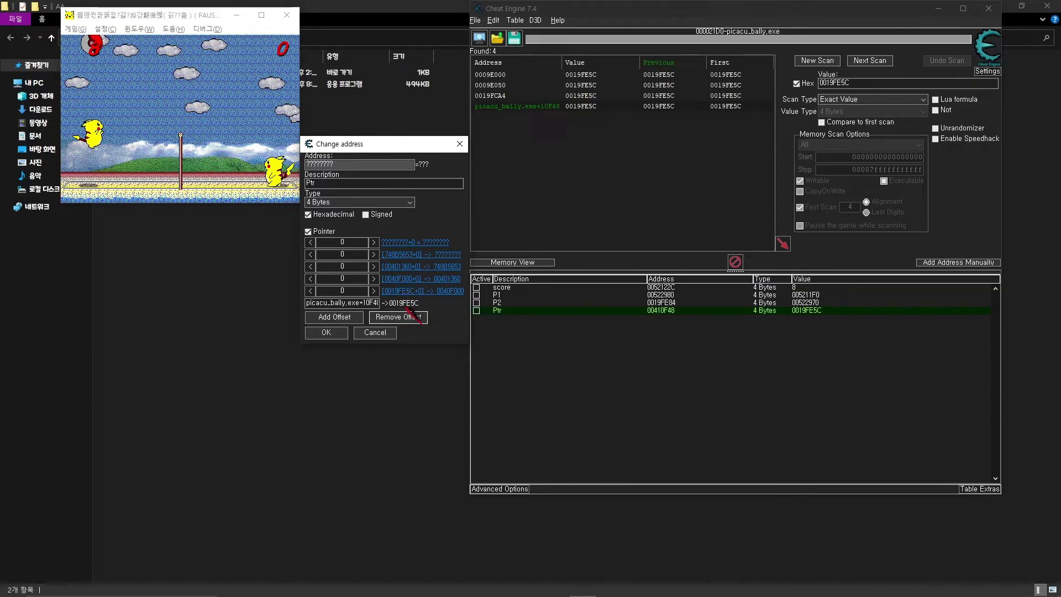
pyautogui.click(412, 317)
pyautogui.click(412, 305)
pyautogui.click(411, 293)
pyautogui.click(412, 281)
pyautogui.moveTo(376, 143); pyautogui.dragTo(156, 21)
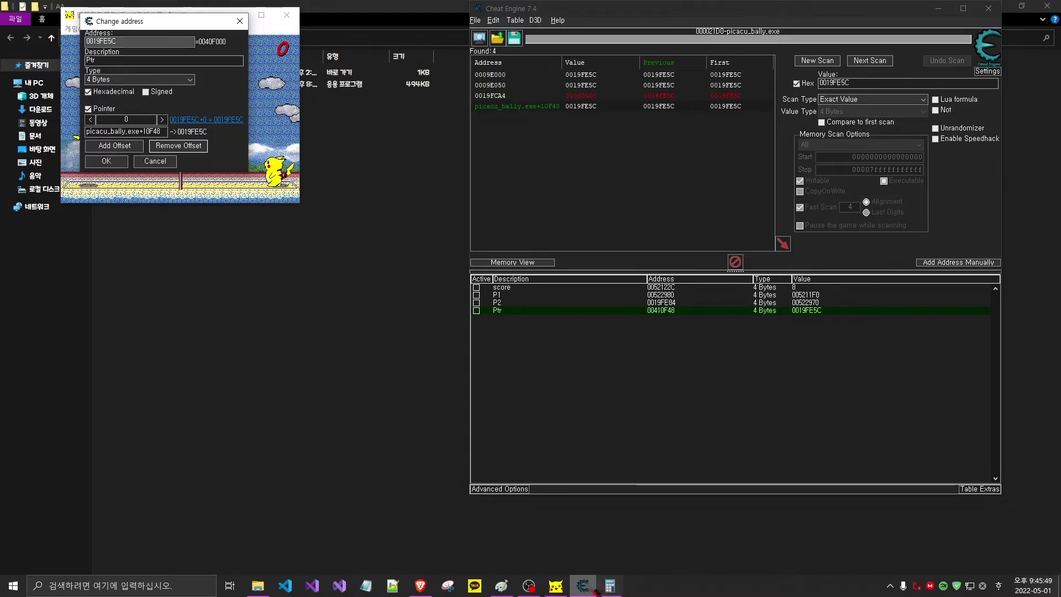
# - Bring up Paint and Cheat Engine, discard the Ptr address changes and move Cheat Engine away from the Paint drawing
pyautogui.click(609, 586)
pyautogui.click(610, 586)
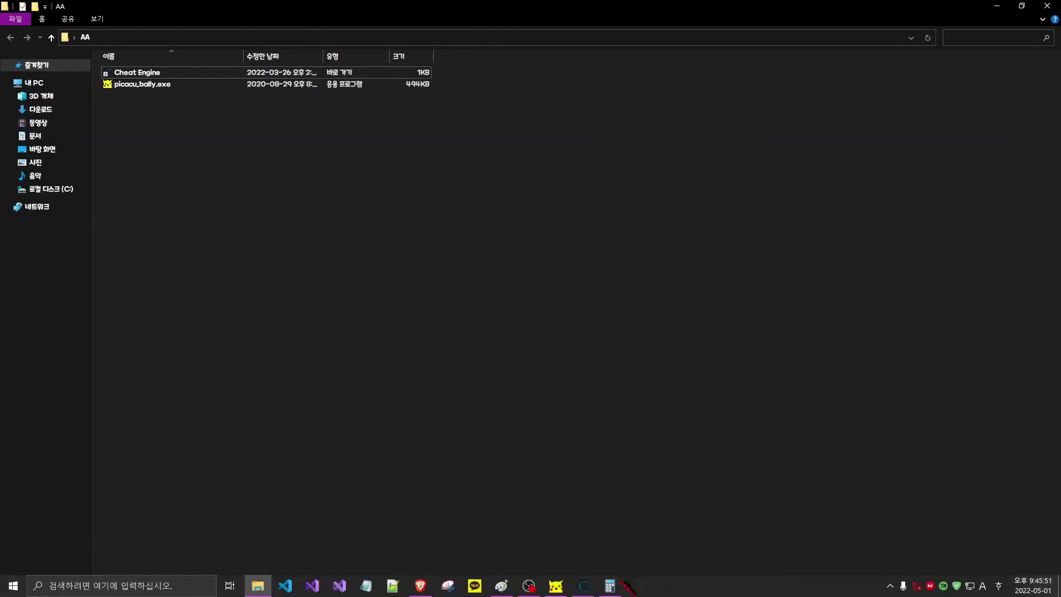
pyautogui.click(501, 587)
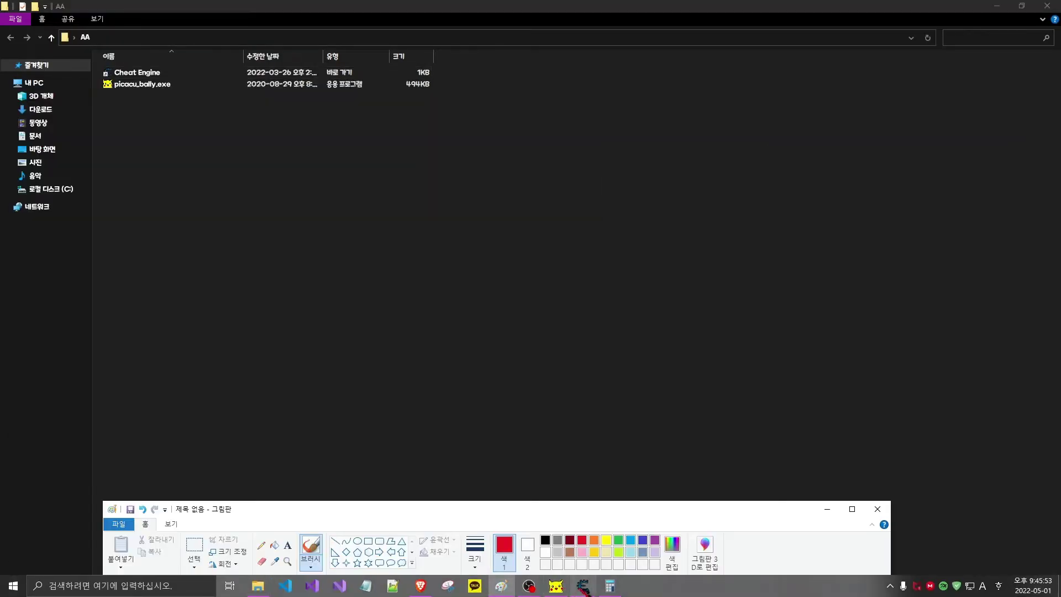
pyautogui.click(583, 586)
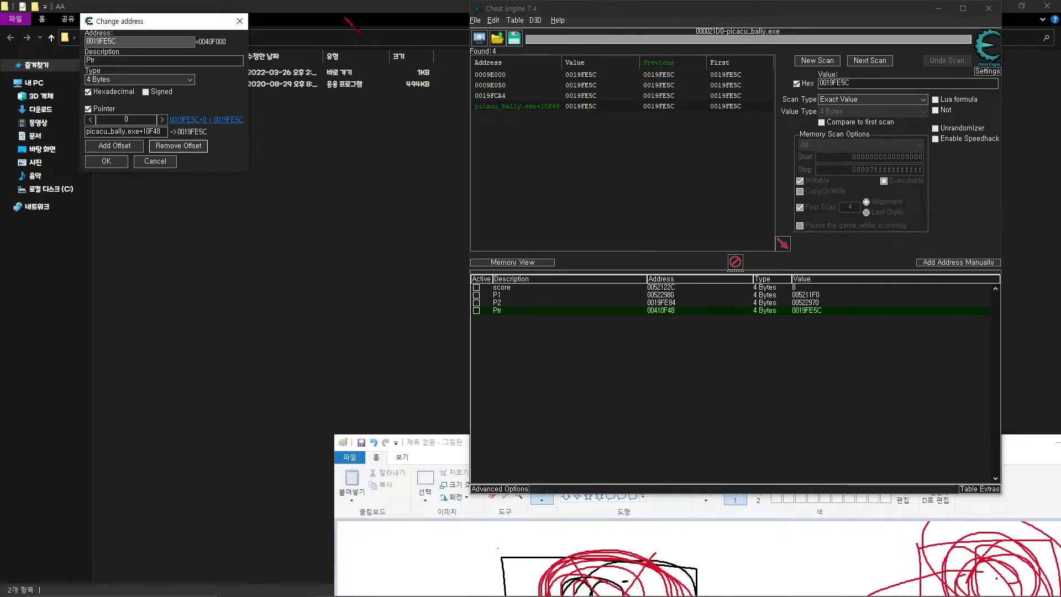
pyautogui.click(239, 21)
pyautogui.moveTo(630, 12); pyautogui.dragTo(159, 12)
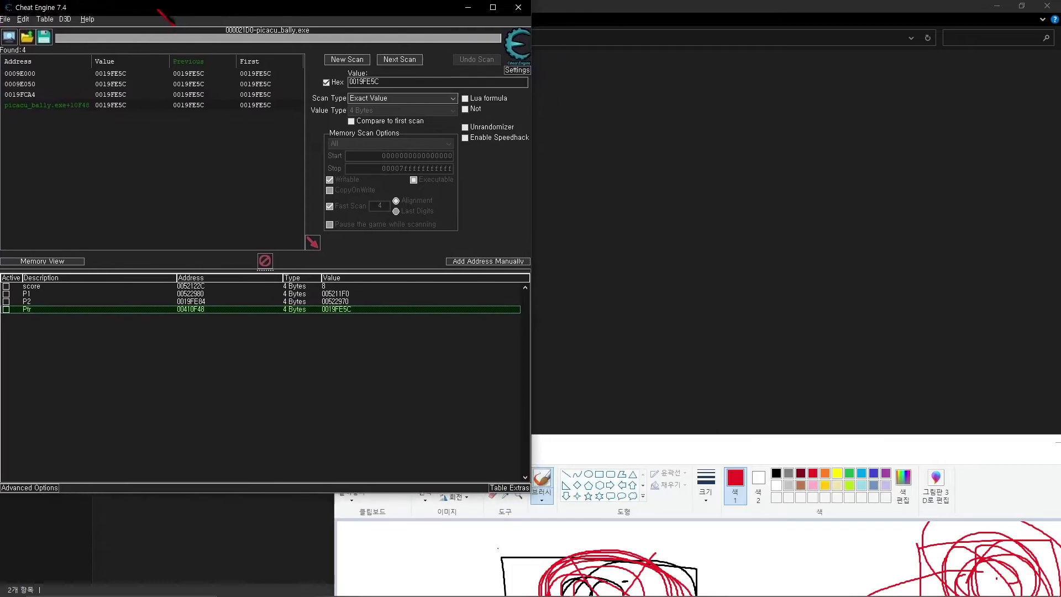
# - Maximize Paint and clear the whole canvas
pyautogui.moveTo(600, 442)
pyautogui.mouseDown()
pyautogui.moveTo(611, 164)
pyautogui.moveTo(669, 2)
pyautogui.mouseUp()
pyautogui.hotkey('ctrl', 'a')
pyautogui.press('Delete')
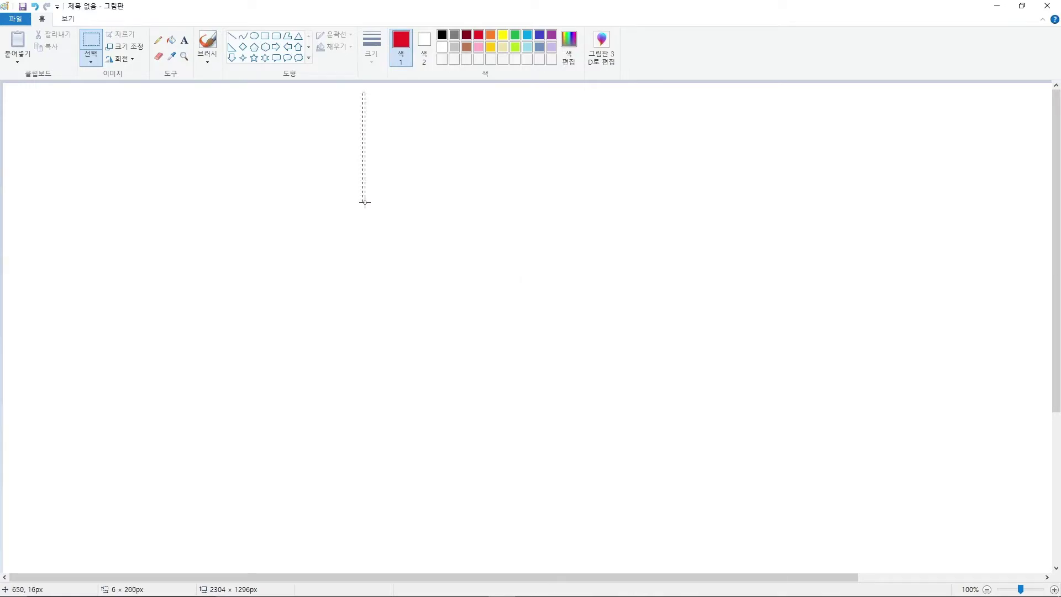
# - Draw a tall, narrow red rectangle with the brush as a memory block
pyautogui.click(208, 43)
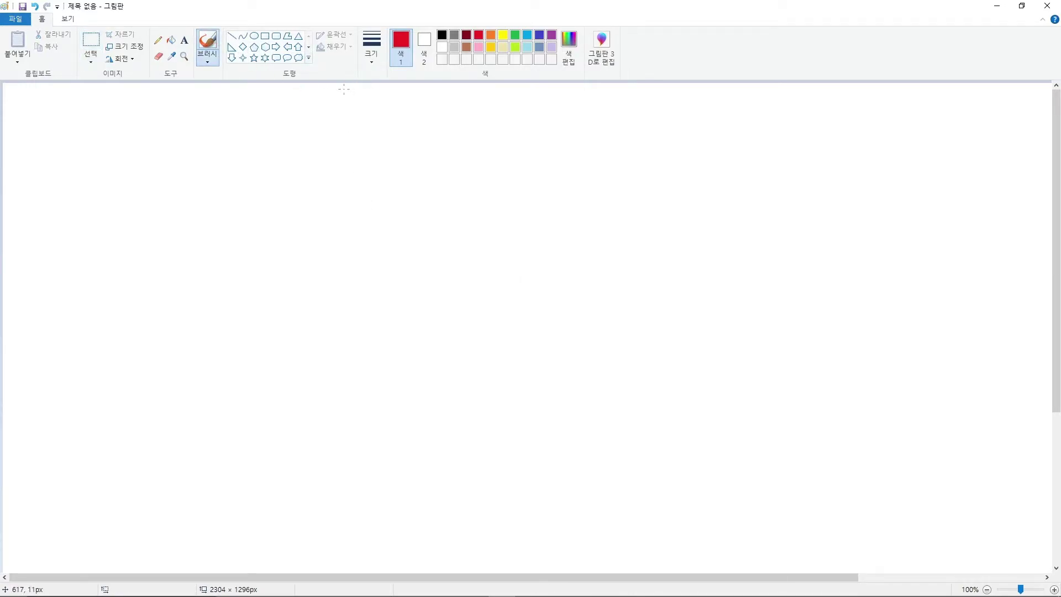
pyautogui.moveTo(342, 165); pyautogui.dragTo(358, 485)
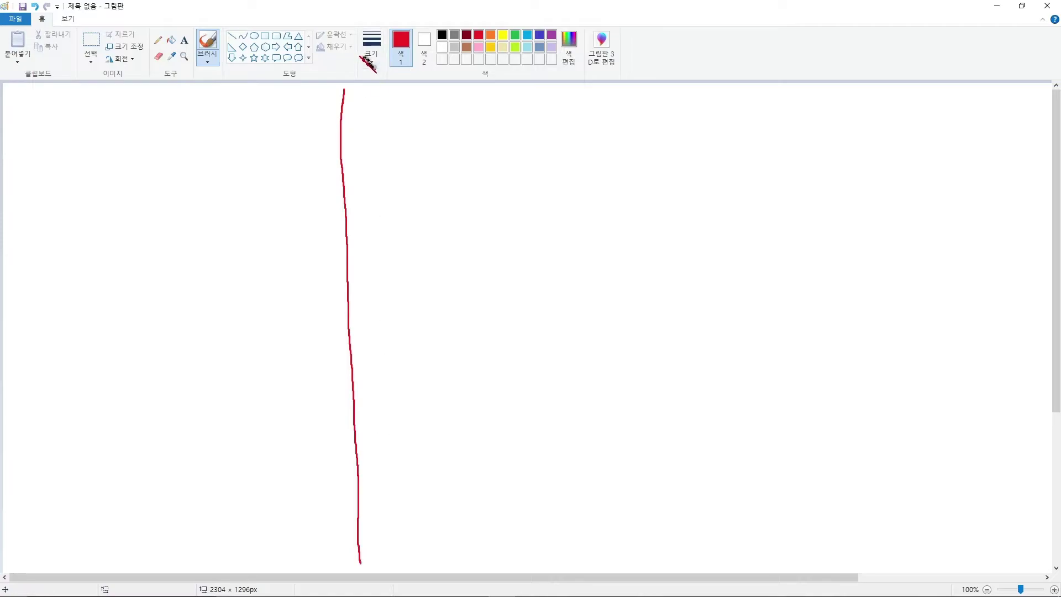
pyautogui.moveTo(484, 139)
pyautogui.mouseDown()
pyautogui.moveTo(494, 553)
pyautogui.moveTo(385, 550)
pyautogui.mouseUp()
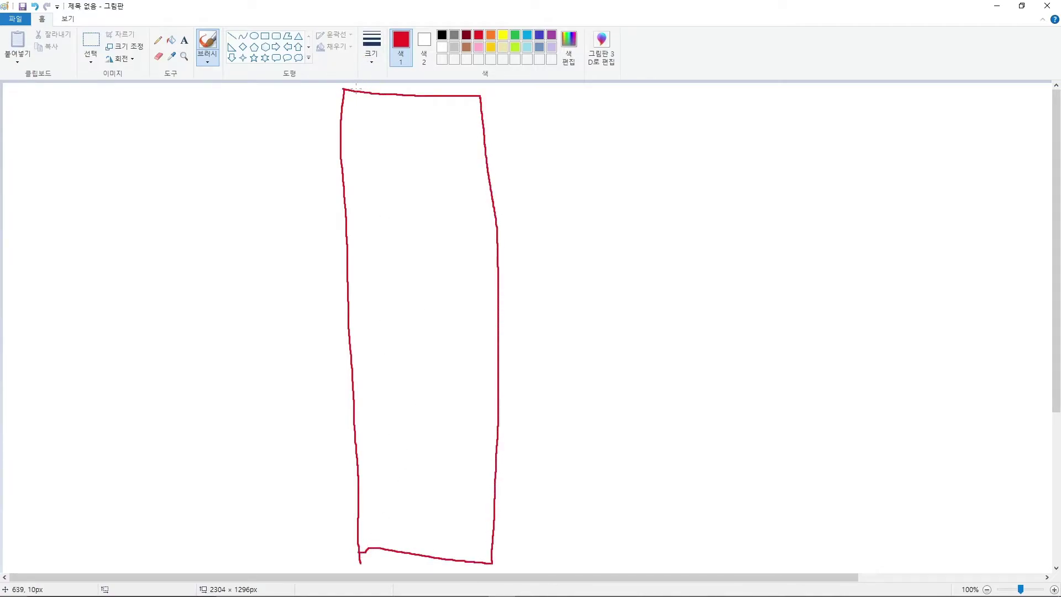
# - Divide the red rectangle into rows with eleven horizontal brush lines and write root in the top row
pyautogui.moveTo(343, 112); pyautogui.dragTo(479, 121)
pyautogui.moveTo(343, 145); pyautogui.dragTo(481, 148)
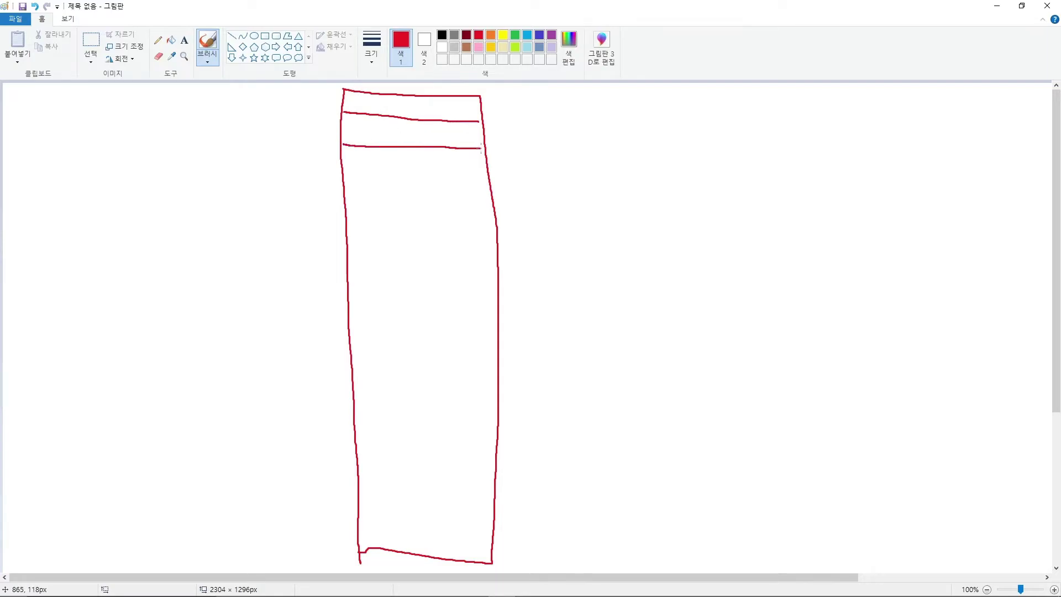
pyautogui.moveTo(356, 180); pyautogui.dragTo(486, 177)
pyautogui.moveTo(350, 214); pyautogui.dragTo(508, 221)
pyautogui.moveTo(353, 252); pyautogui.dragTo(509, 260)
pyautogui.moveTo(359, 292); pyautogui.dragTo(500, 297)
pyautogui.moveTo(363, 334); pyautogui.dragTo(510, 349)
pyautogui.moveTo(363, 374); pyautogui.dragTo(455, 377)
pyautogui.moveTo(360, 411); pyautogui.dragTo(469, 416)
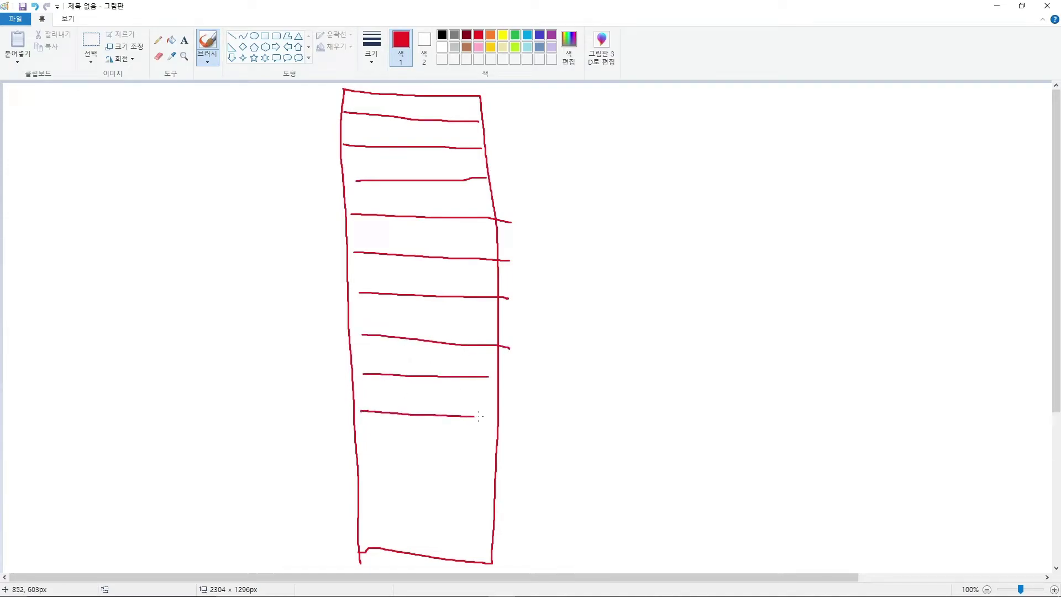
pyautogui.moveTo(374, 474); pyautogui.dragTo(494, 478)
pyautogui.moveTo(379, 514); pyautogui.dragTo(550, 522)
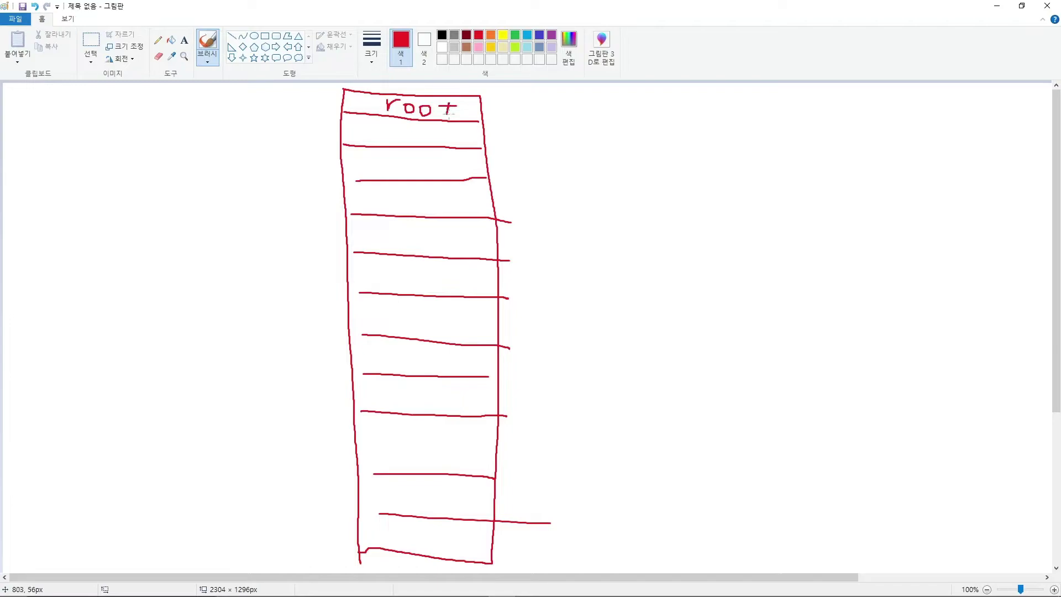
# - Place Paint beside Cheat Engine's address list and write P2, P1 and score in separate rows below root
pyautogui.moveTo(466, 12); pyautogui.dragTo(691, 24)
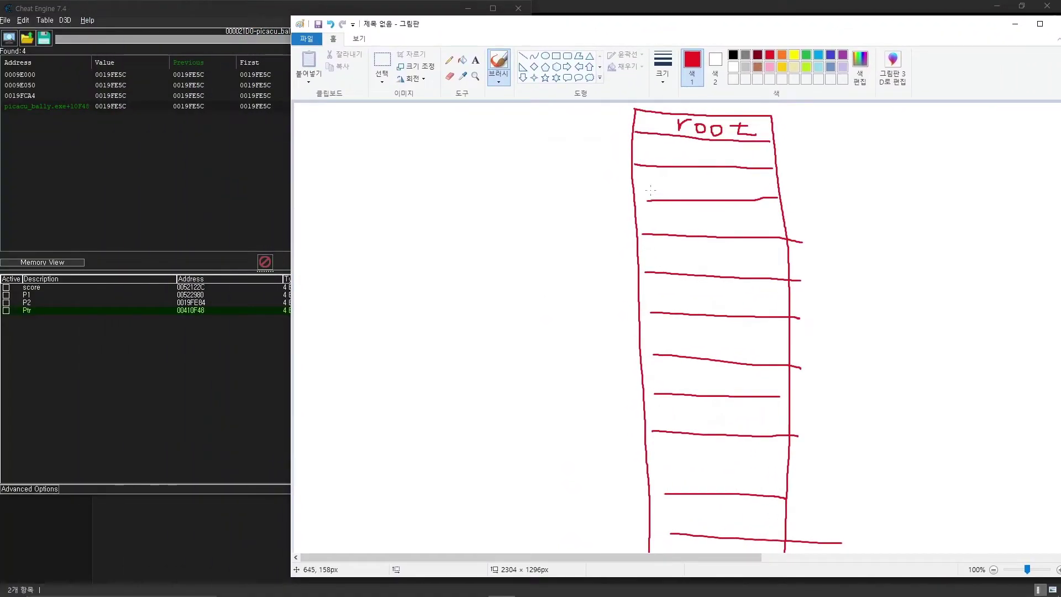
pyautogui.moveTo(695, 203)
pyautogui.mouseDown()
pyautogui.moveTo(692, 235)
pyautogui.moveTo(696, 215)
pyautogui.moveTo(732, 213)
pyautogui.moveTo(741, 227)
pyautogui.mouseUp()
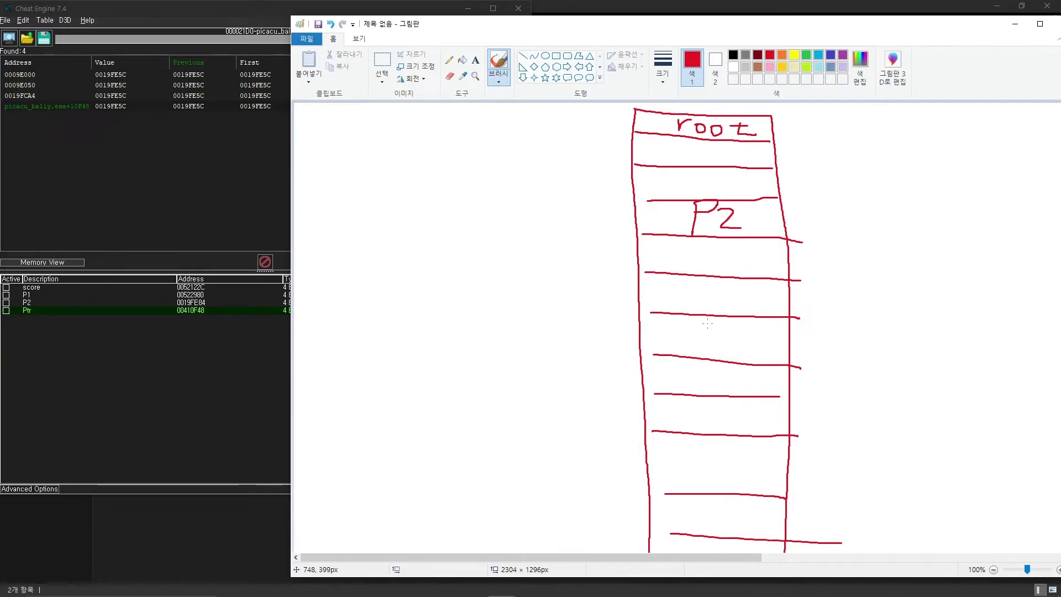
pyautogui.moveTo(705, 319); pyautogui.dragTo(704, 341)
pyautogui.moveTo(709, 318); pyautogui.dragTo(719, 321)
pyautogui.moveTo(699, 452); pyautogui.dragTo(704, 484)
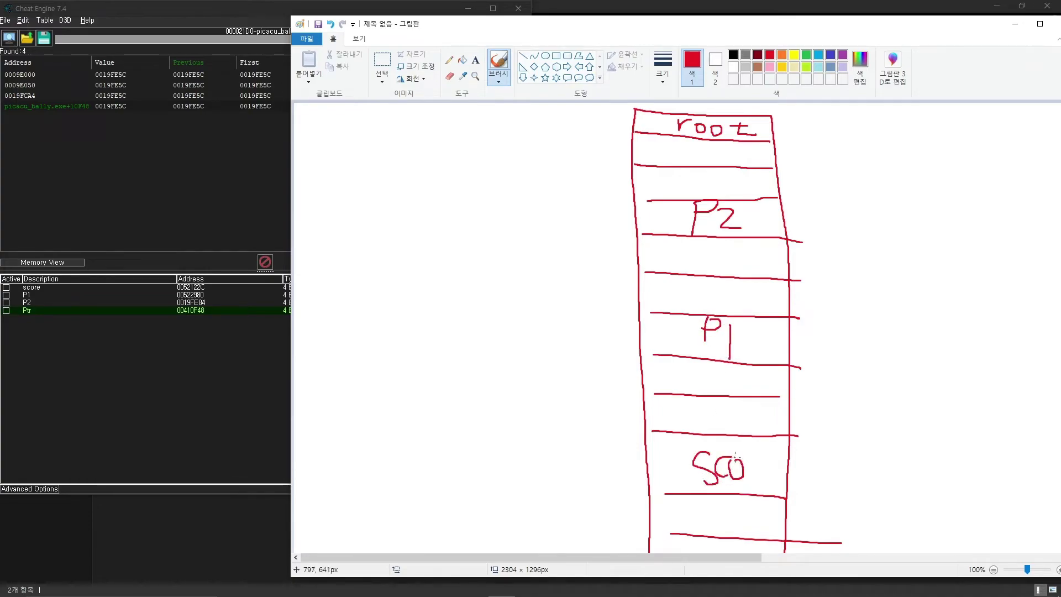
pyautogui.moveTo(763, 466); pyautogui.dragTo(786, 474)
# - Move Paint slightly up and underline root, P2, P1 and score with the brush in orange
pyautogui.moveTo(691, 24); pyautogui.dragTo(693, 10)
pyautogui.scroll(-5, 690, 122)
pyautogui.scroll(5, 689, 122)
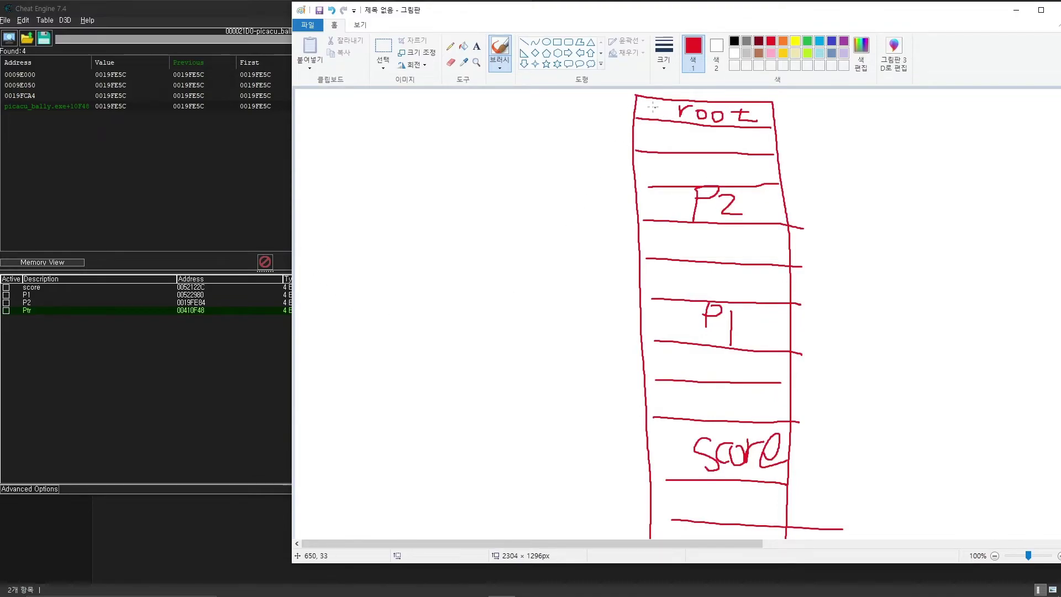
pyautogui.click(781, 41)
pyautogui.moveTo(655, 115)
pyautogui.mouseDown()
pyautogui.moveTo(718, 135)
pyautogui.moveTo(769, 128)
pyautogui.mouseUp()
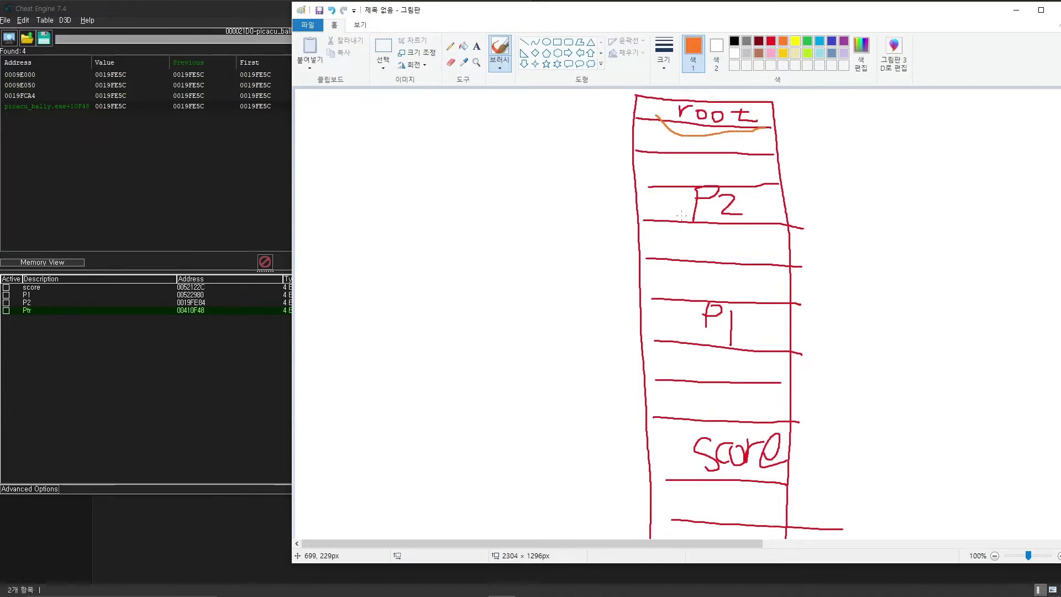
pyautogui.moveTo(754, 223); pyautogui.dragTo(761, 223)
pyautogui.moveTo(786, 473); pyautogui.dragTo(792, 475)
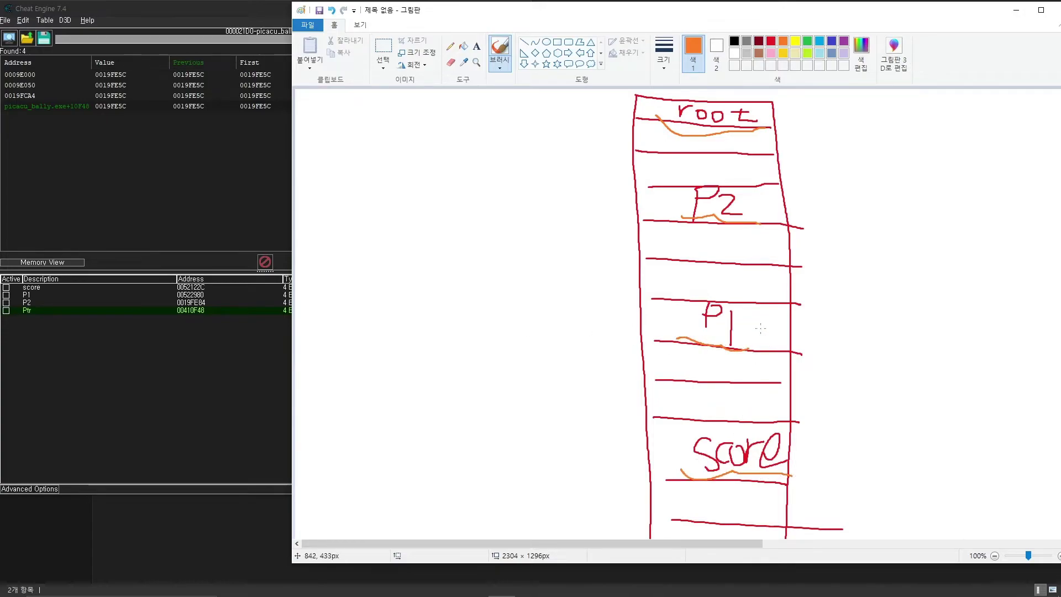
# - Draw orange brush arrows linking root to P2, P2 to P1, and P1 to score in the memory diagram
pyautogui.moveTo(616, 117); pyautogui.dragTo(668, 460)
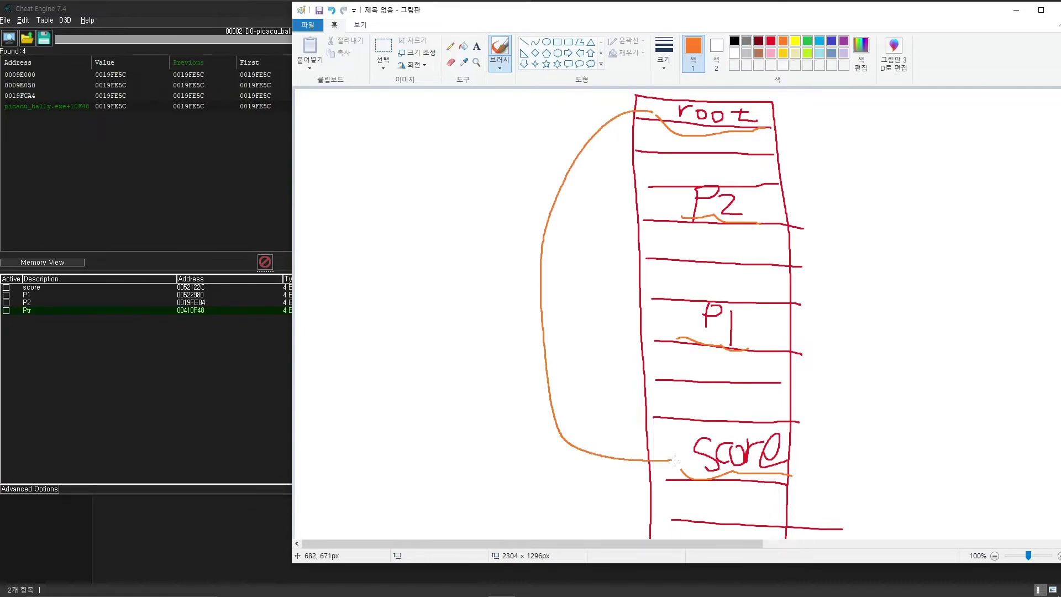
pyautogui.click(333, 11)
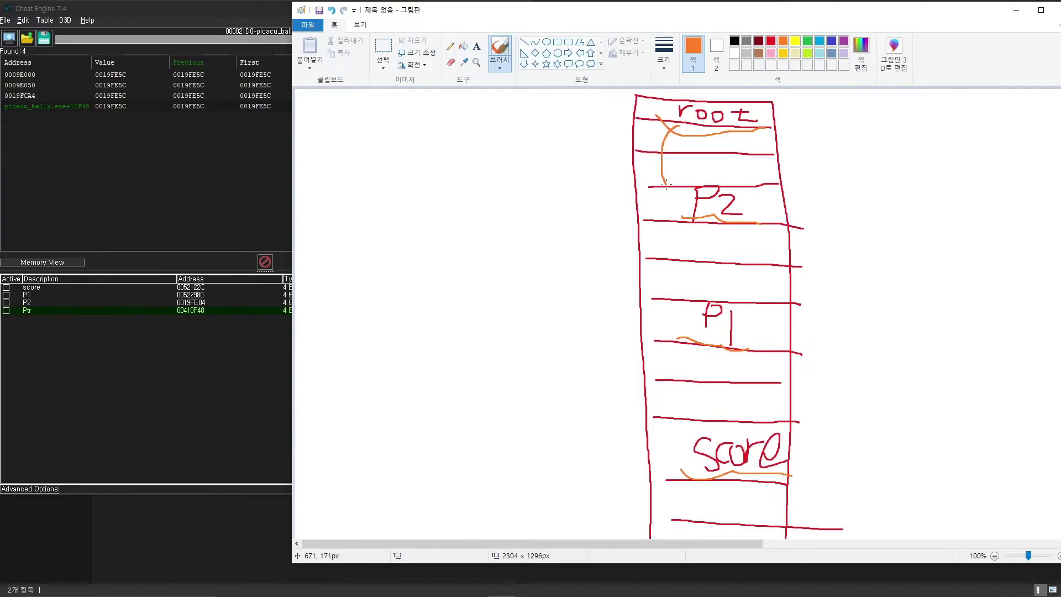
pyautogui.moveTo(676, 214)
pyautogui.mouseDown()
pyautogui.moveTo(663, 315)
pyautogui.moveTo(675, 445)
pyautogui.mouseUp()
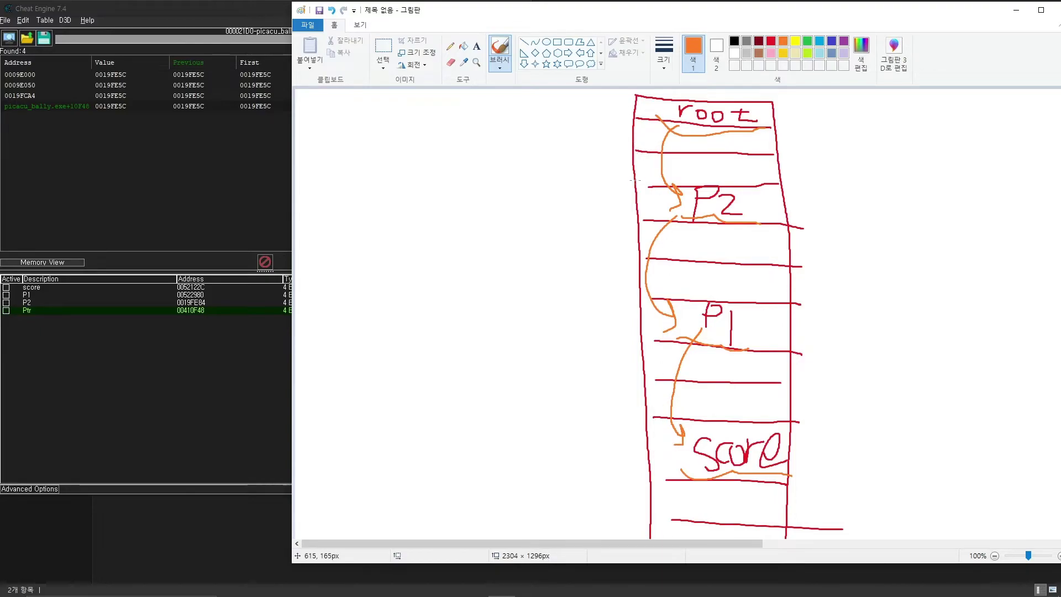
# - Mark the distances between root and P2, P2 and P1, and P1 and score with orange brackets beside the memory block
pyautogui.moveTo(614, 169)
pyautogui.mouseDown()
pyautogui.moveTo(627, 118)
pyautogui.moveTo(639, 183)
pyautogui.mouseUp()
pyautogui.moveTo(607, 119)
pyautogui.mouseDown()
pyautogui.moveTo(575, 120)
pyautogui.moveTo(594, 199)
pyautogui.mouseUp()
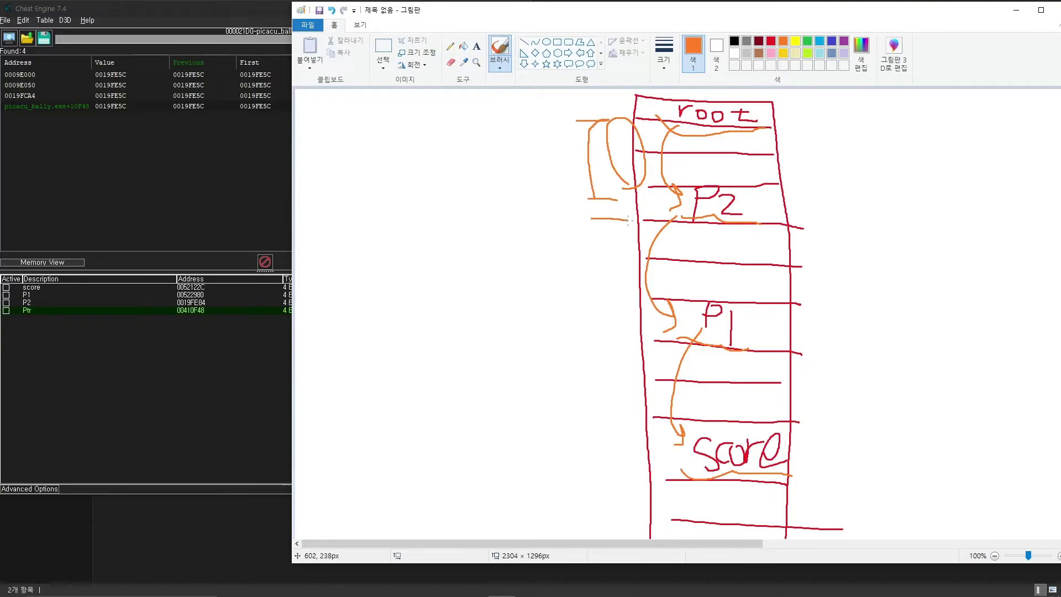
pyautogui.moveTo(609, 317)
pyautogui.mouseDown()
pyautogui.moveTo(618, 429)
pyautogui.moveTo(639, 429)
pyautogui.mouseUp()
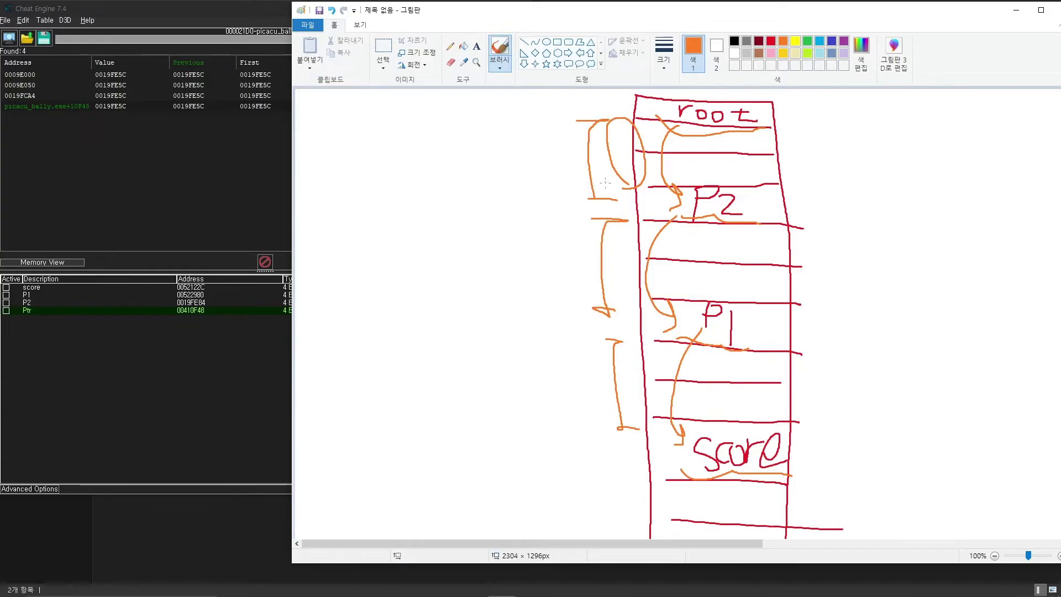
# - Move Paint aside to uncover Cheat Engine's address list values, and circle root in orange in the diagram
pyautogui.moveTo(593, 19); pyautogui.dragTo(806, 21)
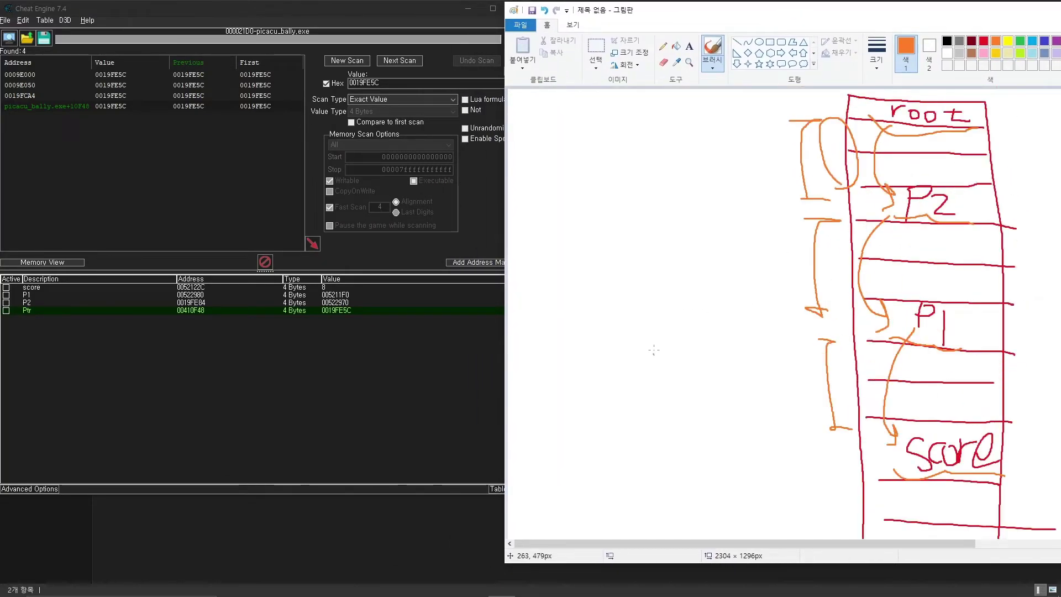
pyautogui.click(331, 330)
pyautogui.click(314, 311)
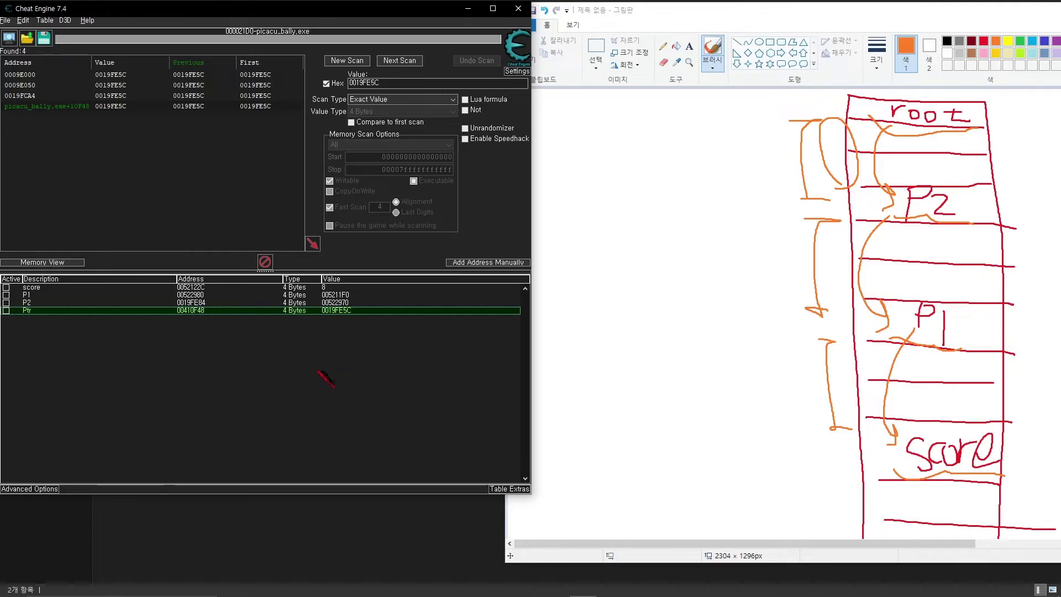
pyautogui.click(196, 343)
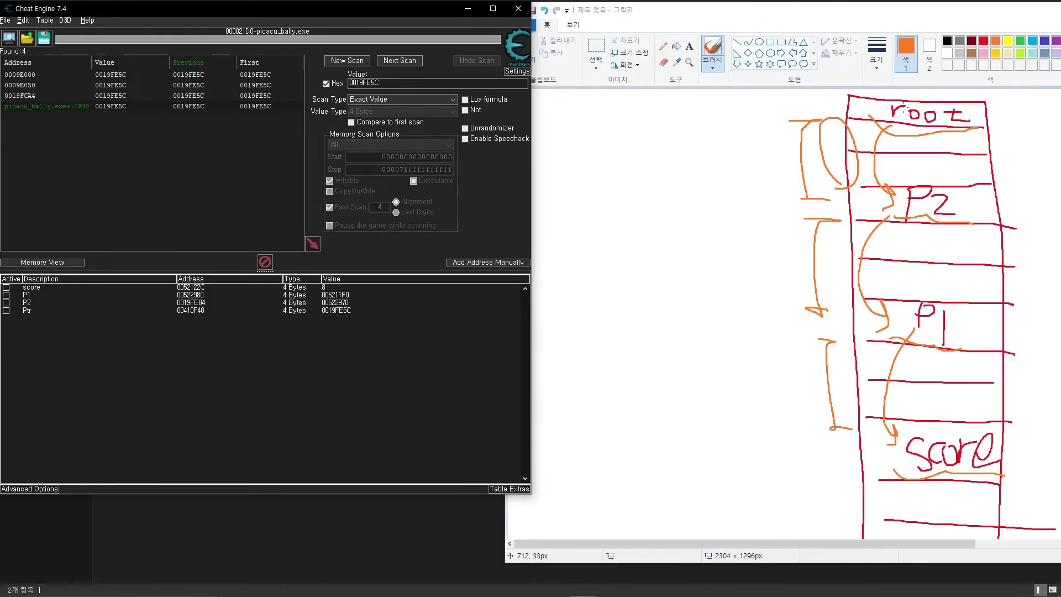
pyautogui.click(897, 112)
pyautogui.moveTo(932, 123)
pyautogui.mouseDown()
pyautogui.moveTo(892, 106)
pyautogui.moveTo(911, 129)
pyautogui.mouseUp()
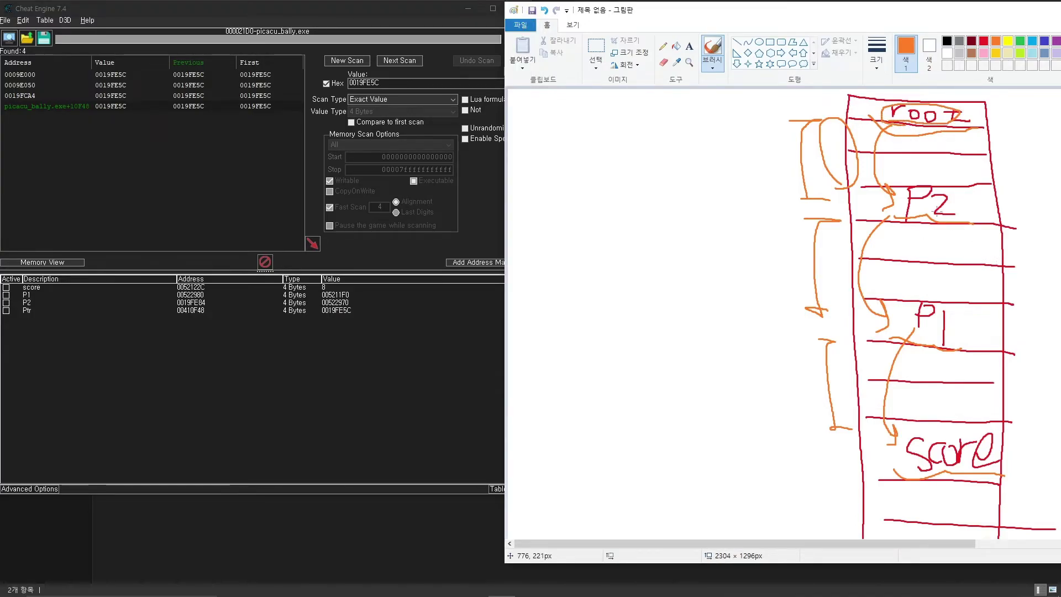
# - Compare the address of P2 with the value stored in Ptr in Cheat Engine's address list
pyautogui.click(197, 304)
pyautogui.click(188, 321)
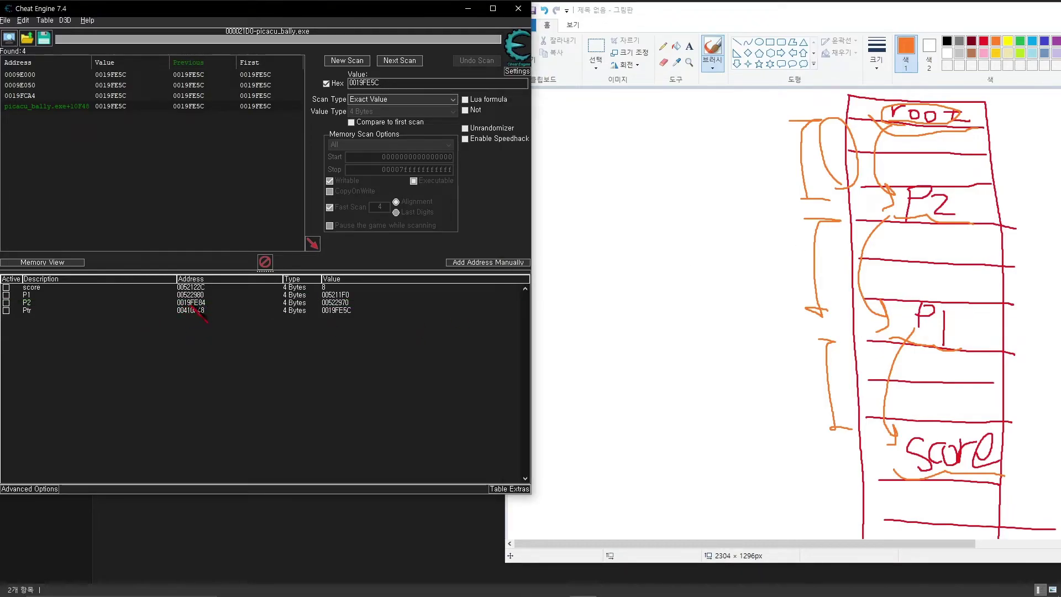
pyautogui.click(208, 303)
pyautogui.click(347, 312)
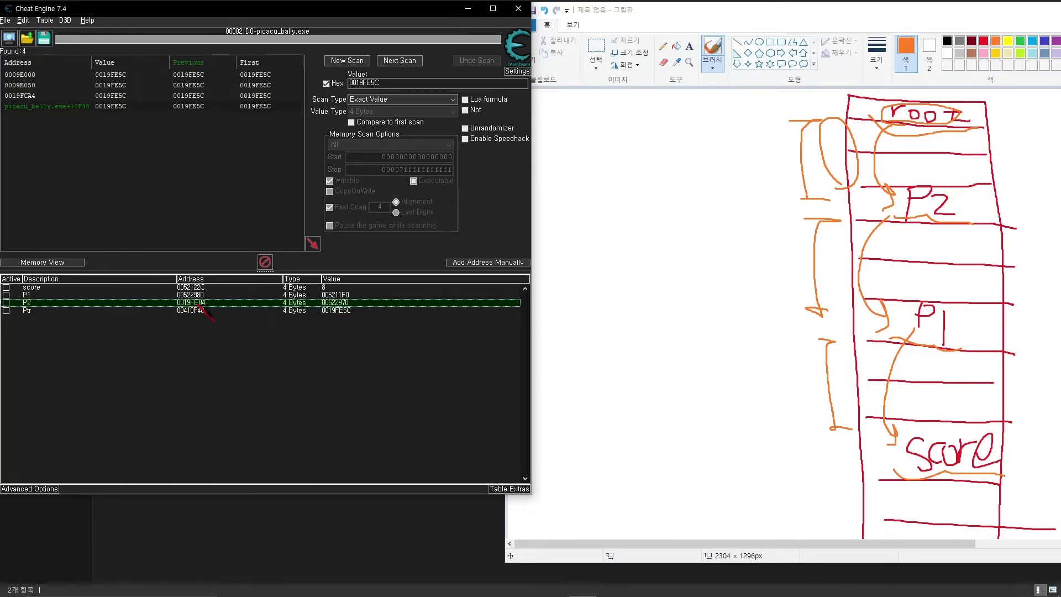
pyautogui.click(330, 317)
pyautogui.click(332, 311)
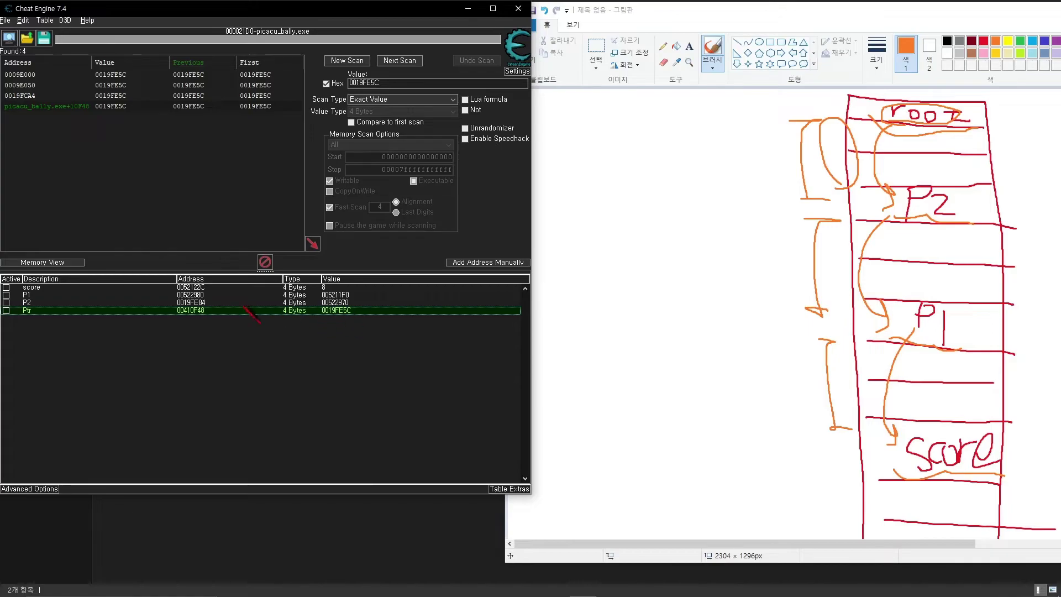
pyautogui.click(209, 303)
pyautogui.click(335, 312)
# - In Paint, circle root again, circle P2, and draw an orange arrow from root to a small oval beside P2
pyautogui.click(915, 126)
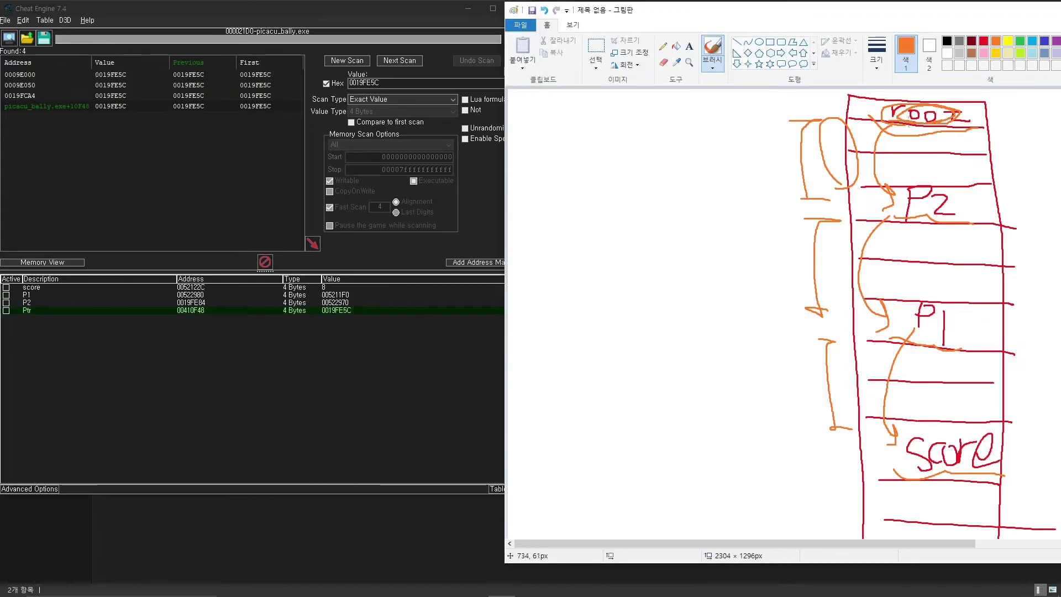
pyautogui.moveTo(935, 228)
pyautogui.mouseDown()
pyautogui.moveTo(963, 210)
pyautogui.moveTo(920, 224)
pyautogui.mouseUp()
pyautogui.moveTo(1000, 206)
pyautogui.mouseDown()
pyautogui.moveTo(1035, 214)
pyautogui.moveTo(1003, 208)
pyautogui.mouseUp()
pyautogui.moveTo(970, 119); pyautogui.dragTo(1022, 179)
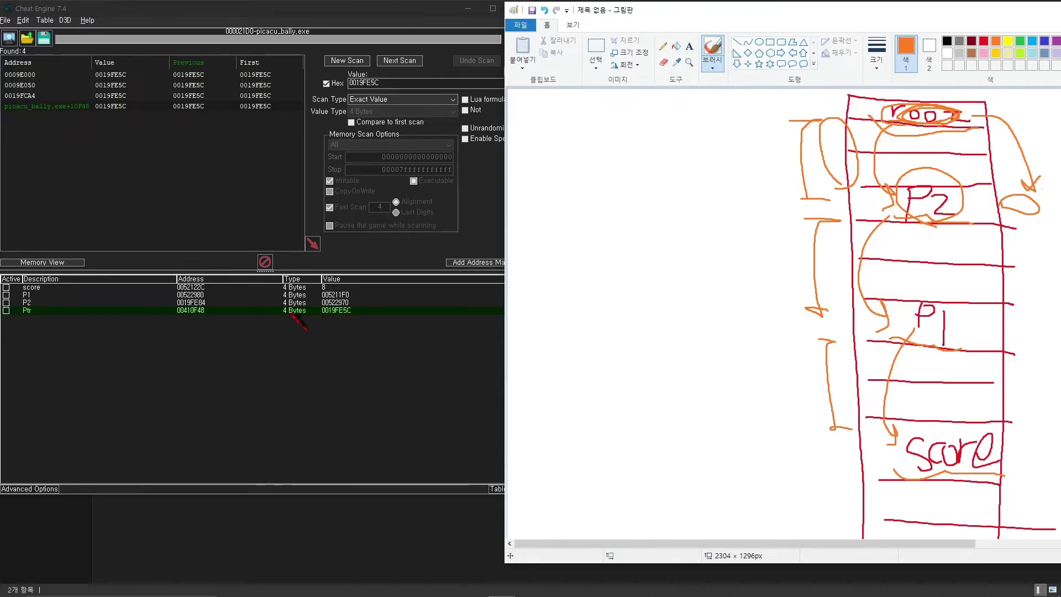
# - Open the Ptr entry's address settings in Cheat Engine, move the dialog aside, and make it a pointer
pyautogui.doubleClick(200, 311)
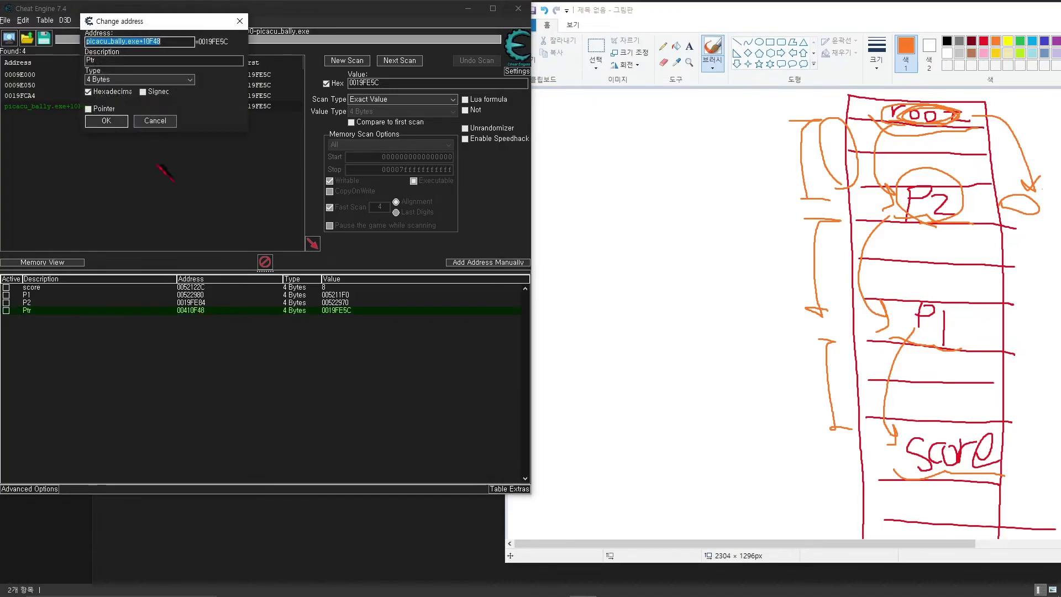
pyautogui.moveTo(147, 23); pyautogui.dragTo(543, 88)
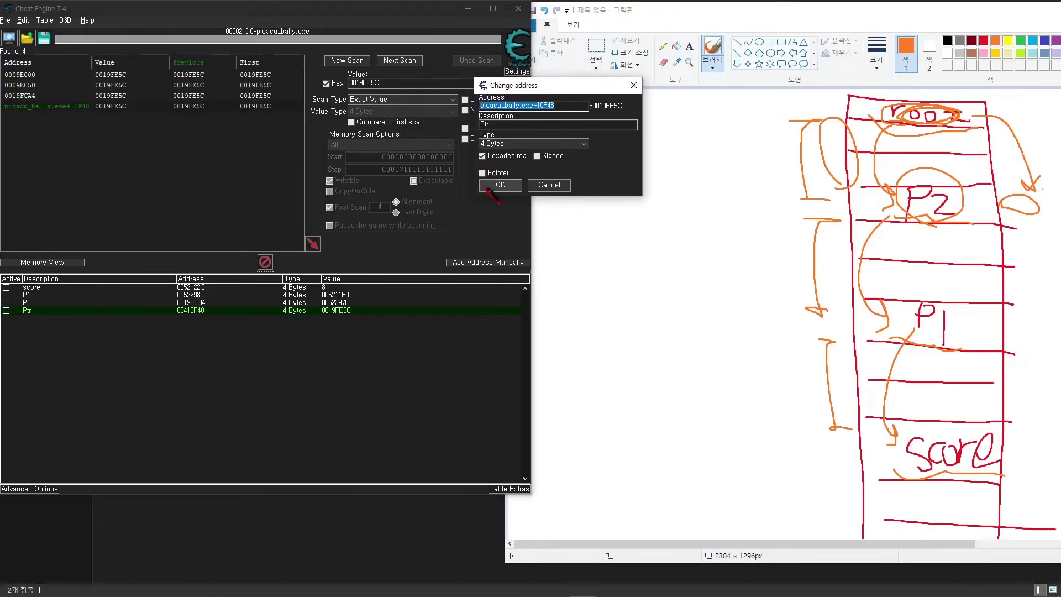
pyautogui.click(487, 174)
pyautogui.click(541, 184)
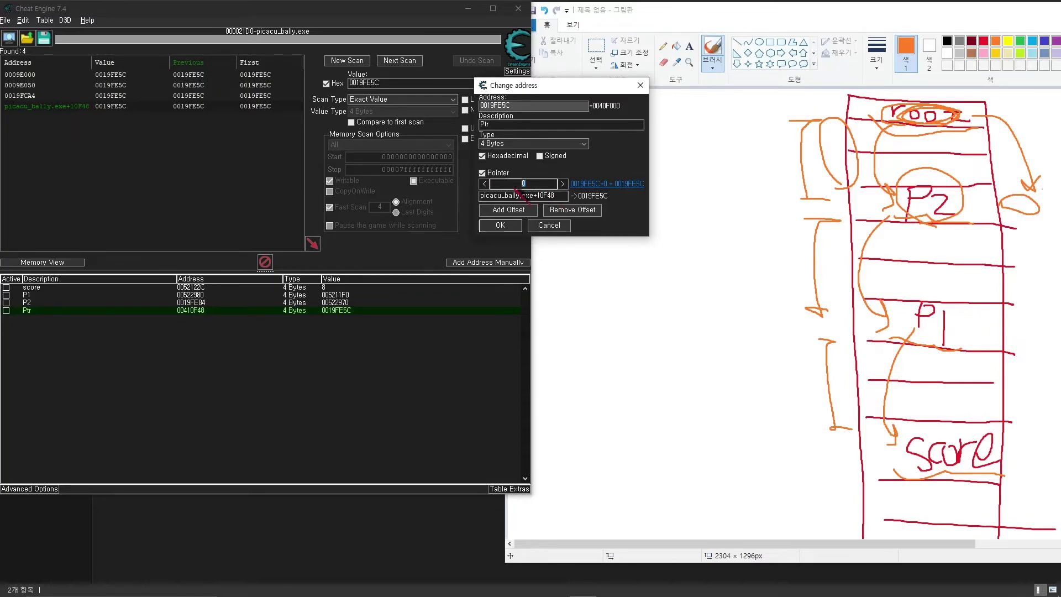
# - Set the Ptr pointer's offset to 4 and keep the dialog clear of the Paint diagram
pyautogui.write('C')
pyautogui.press('BackSpace')
pyautogui.write('8')
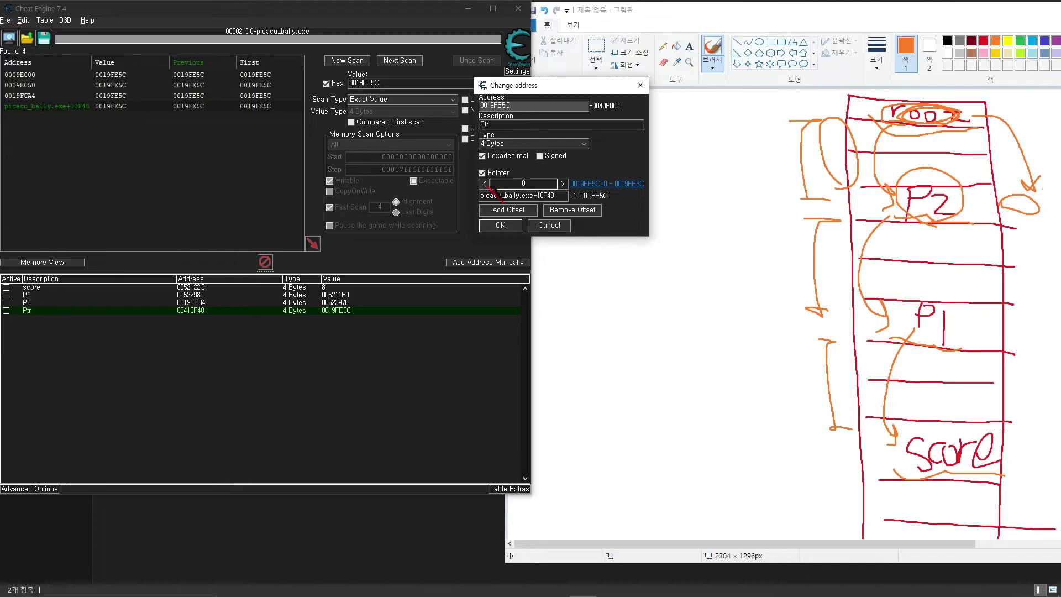
pyautogui.click(563, 183)
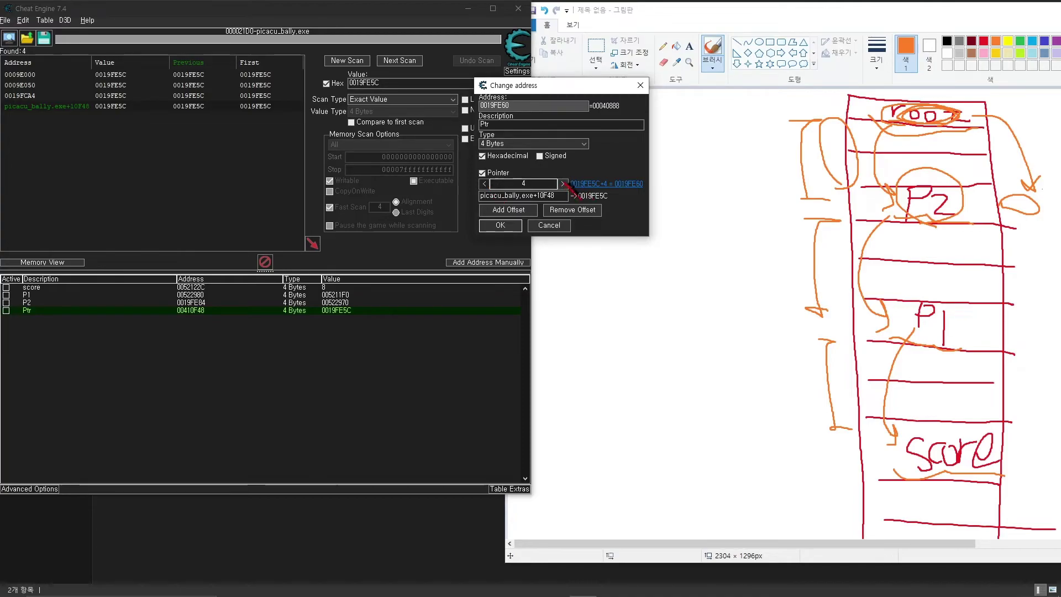
pyautogui.click(485, 183)
pyautogui.moveTo(513, 90); pyautogui.dragTo(372, 92)
pyautogui.click(423, 185)
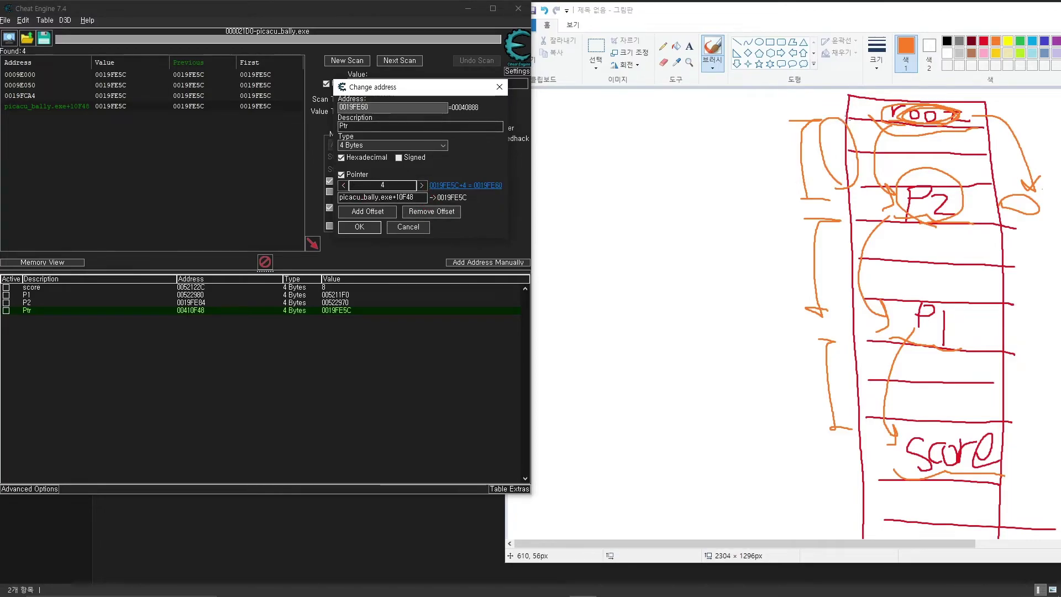
# - Draw orange loops along the rows from root to P2 in Paint and trace over the P2 label
pyautogui.moveTo(842, 118)
pyautogui.mouseDown()
pyautogui.moveTo(826, 140)
pyautogui.moveTo(845, 160)
pyautogui.moveTo(834, 175)
pyautogui.moveTo(848, 209)
pyautogui.mouseUp()
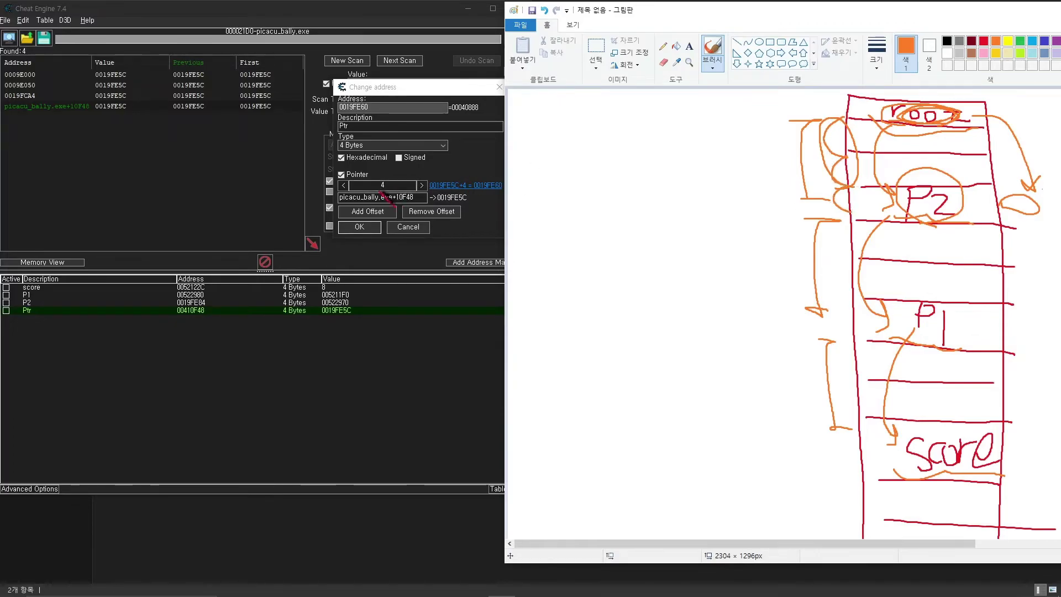
pyautogui.moveTo(419, 89)
pyautogui.mouseDown()
pyautogui.moveTo(381, 290)
pyautogui.moveTo(447, 131)
pyautogui.mouseUp()
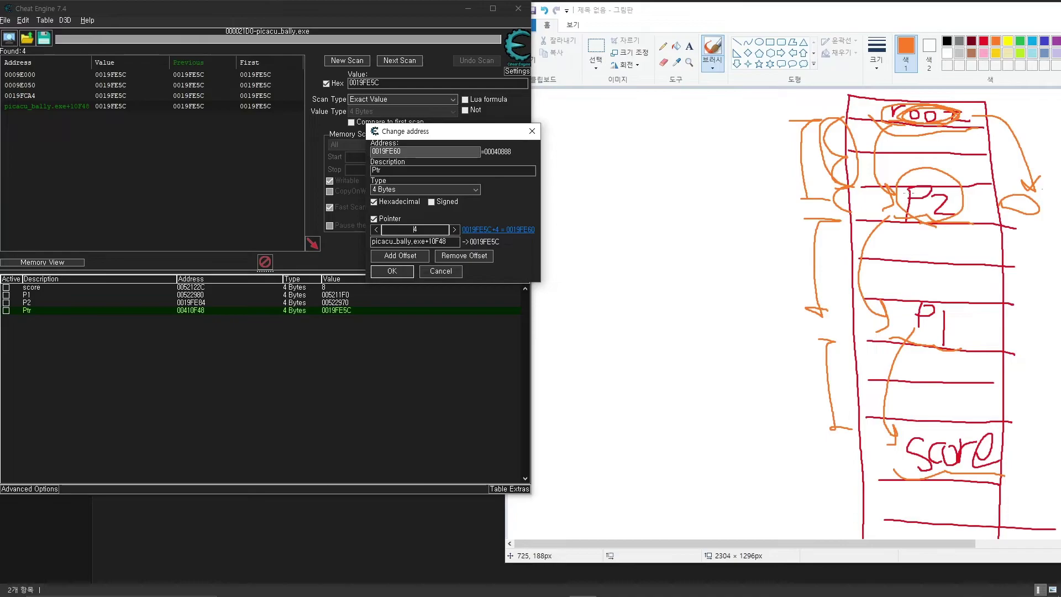
pyautogui.click(907, 194)
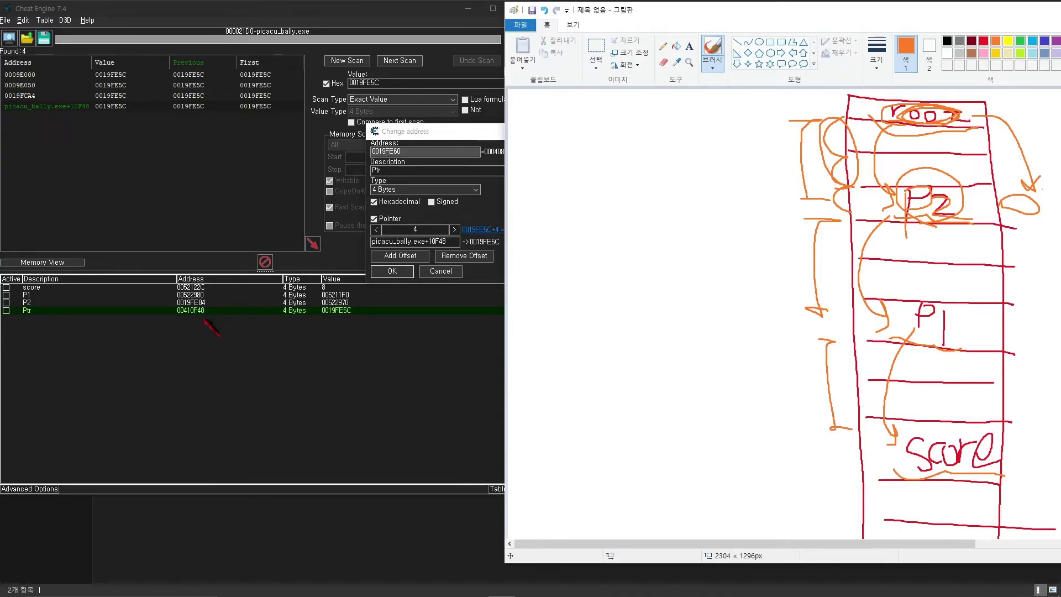
# - Raise the Ptr pointer's offset step by step to 28 to reach P2's address, placing the dialog below the address list
pyautogui.moveTo(425, 133); pyautogui.dragTo(80, 213)
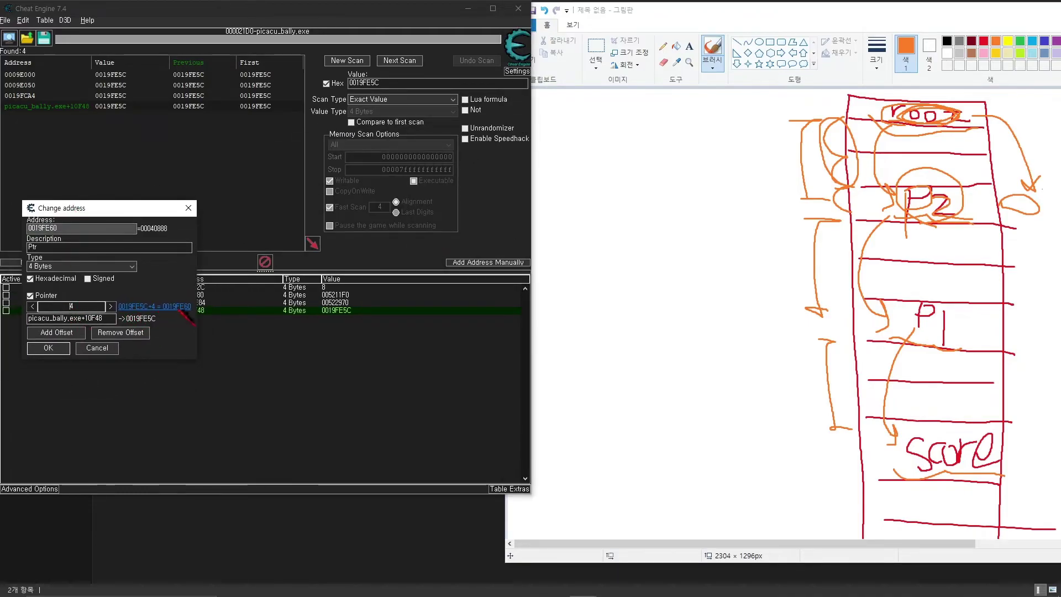
pyautogui.moveTo(143, 212); pyautogui.dragTo(99, 135)
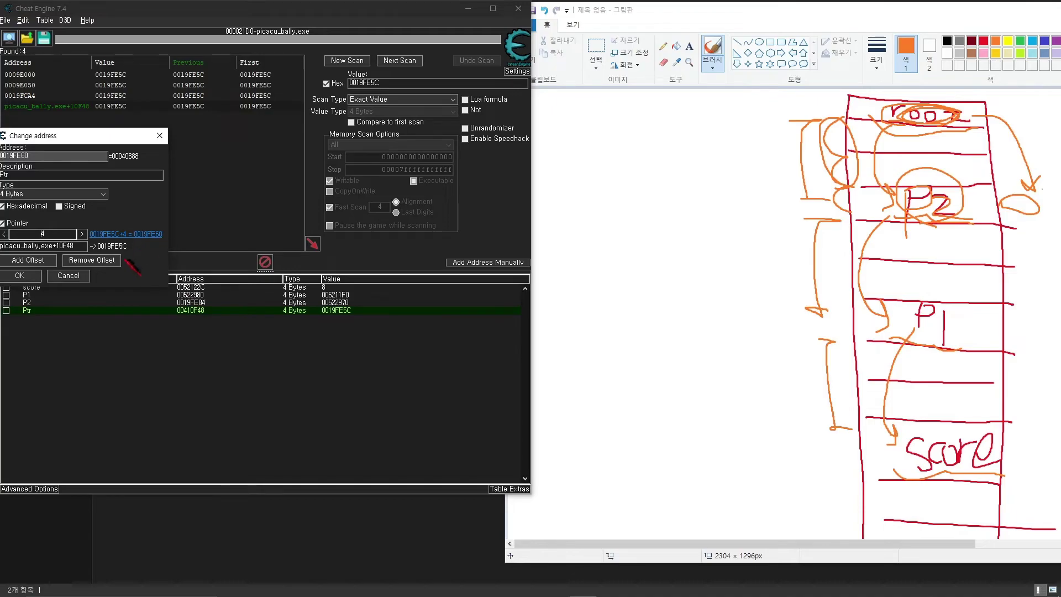
pyautogui.click(82, 234)
pyautogui.click(82, 234)
pyautogui.click(82, 234)
pyautogui.click(82, 234)
pyautogui.click(81, 233)
pyautogui.click(82, 233)
pyautogui.moveTo(105, 141); pyautogui.dragTo(193, 331)
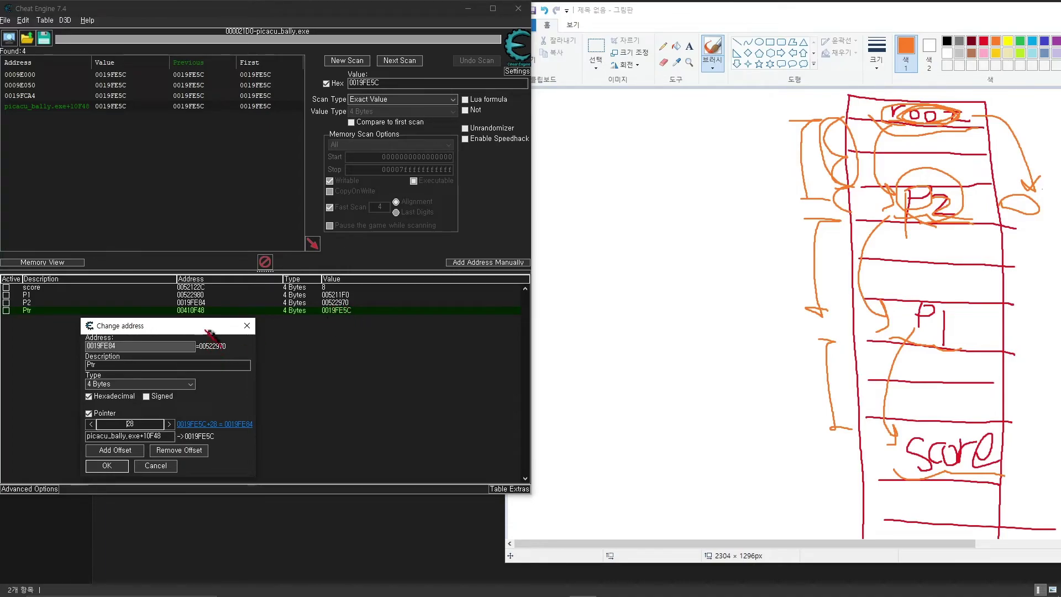
pyautogui.moveTo(217, 330); pyautogui.dragTo(270, 326)
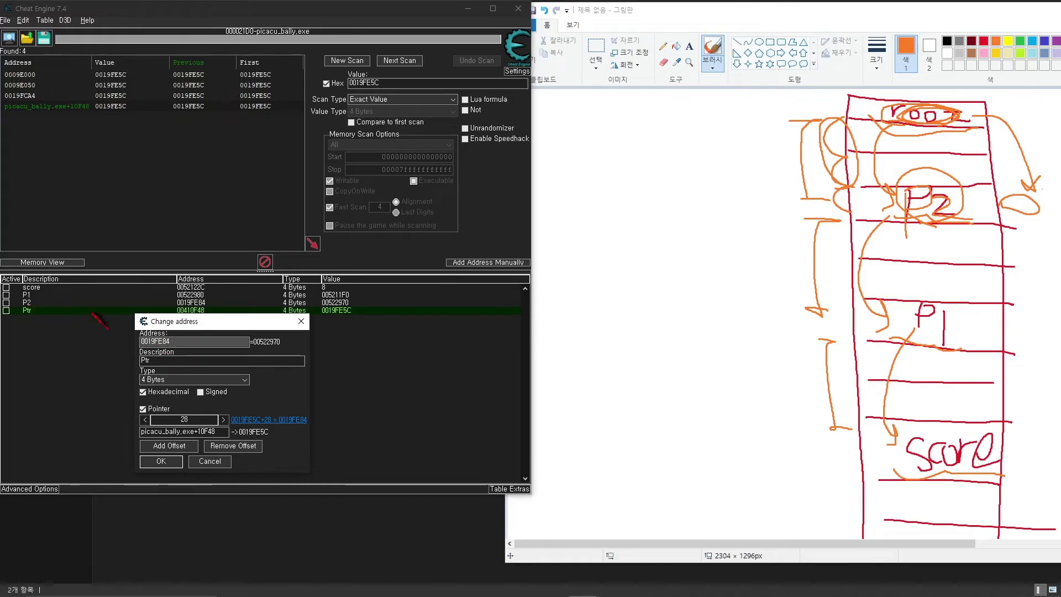
pyautogui.moveTo(213, 327); pyautogui.dragTo(207, 333)
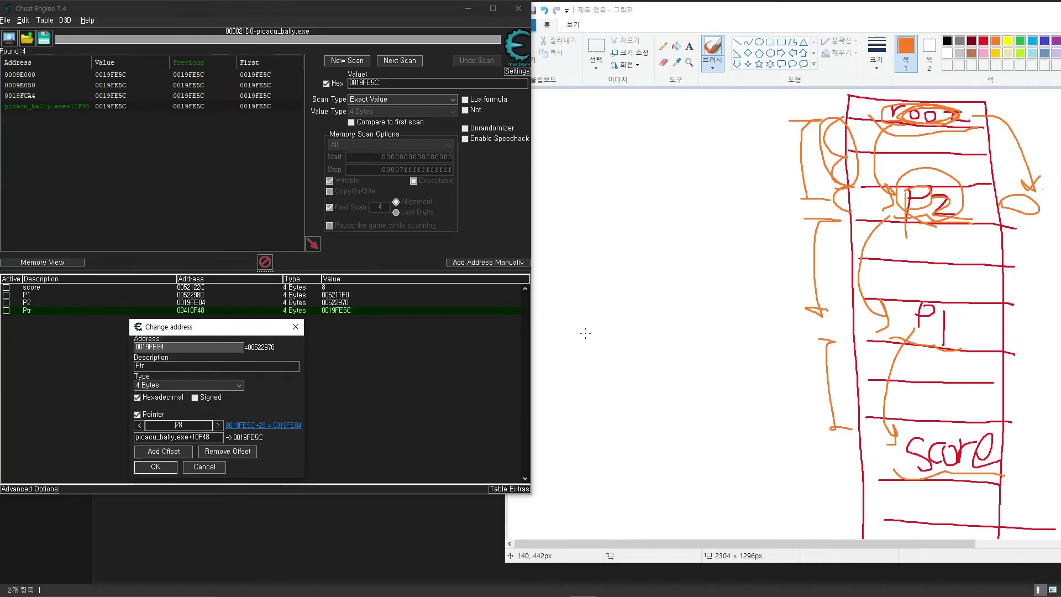
# - Add a second pointer offset set to 10, and in Paint circle P2 again with another arrow to P1
pyautogui.click(171, 452)
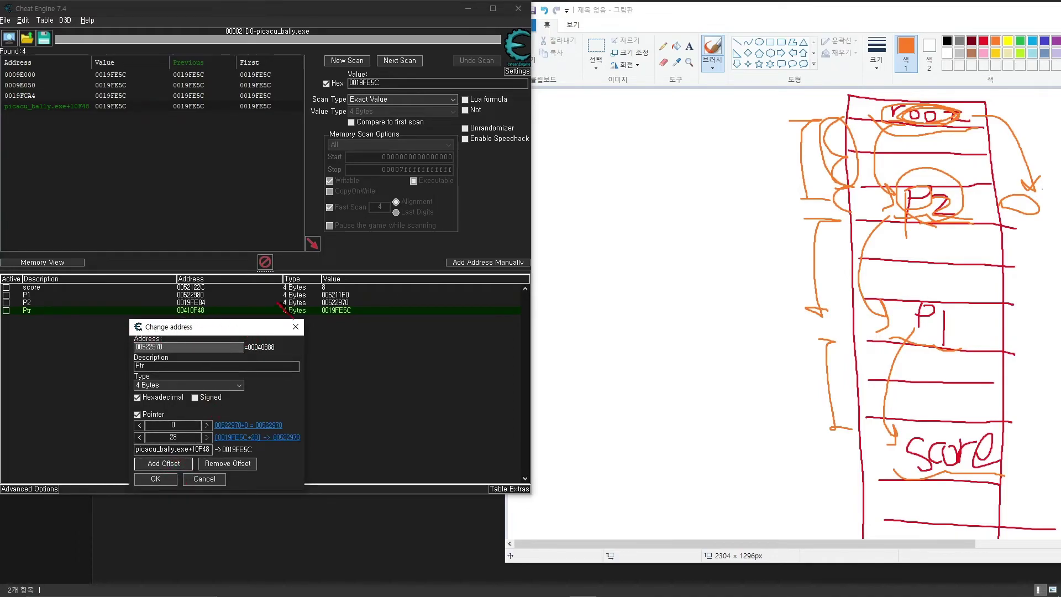
pyautogui.moveTo(901, 152)
pyautogui.mouseDown()
pyautogui.moveTo(951, 221)
pyautogui.moveTo(879, 308)
pyautogui.mouseUp()
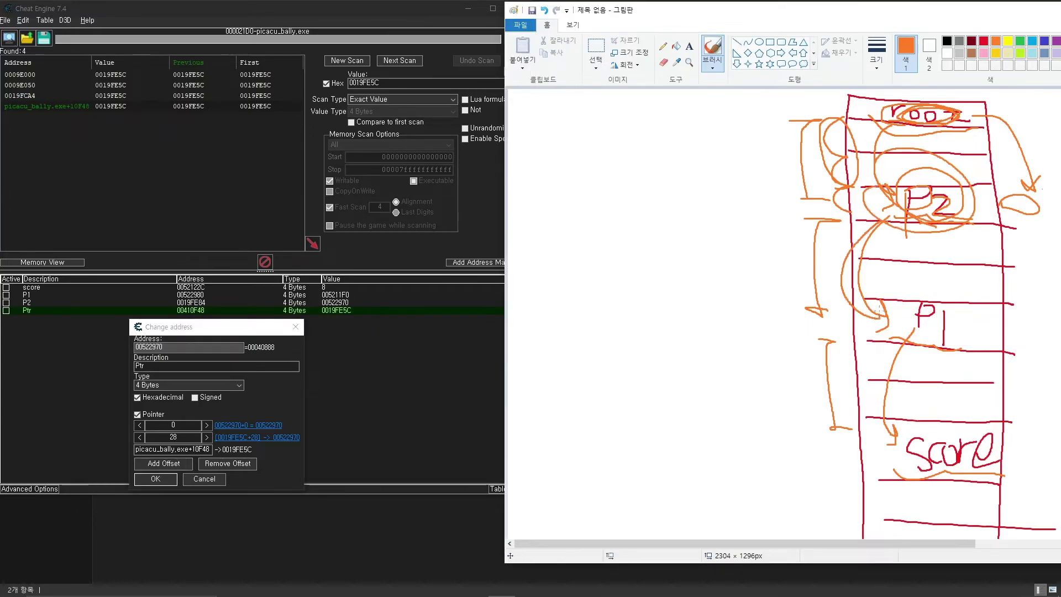
pyautogui.click(203, 332)
pyautogui.moveTo(202, 332); pyautogui.dragTo(199, 312)
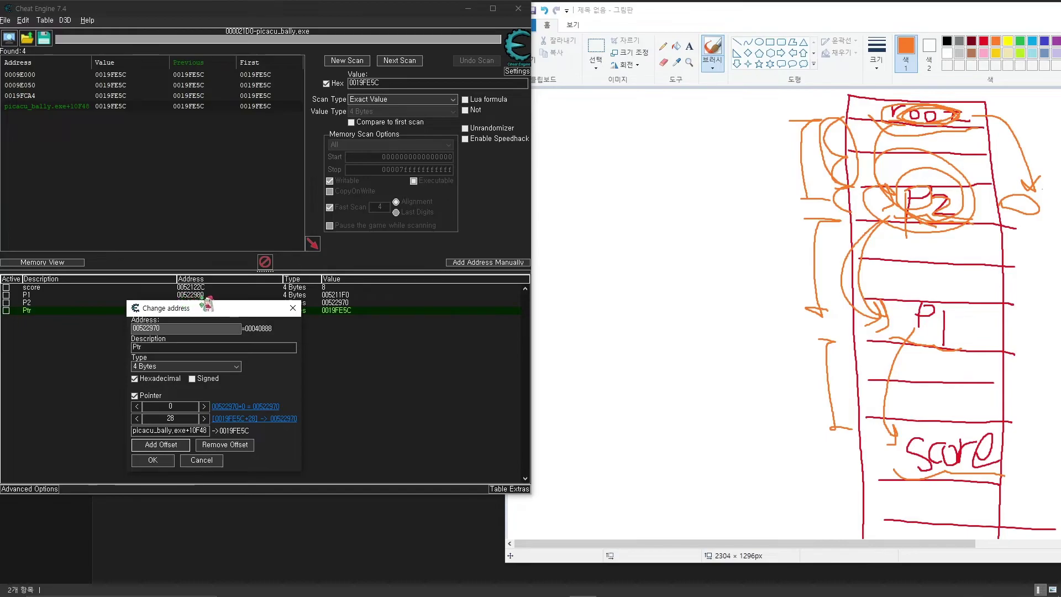
pyautogui.click(204, 406)
pyautogui.click(204, 407)
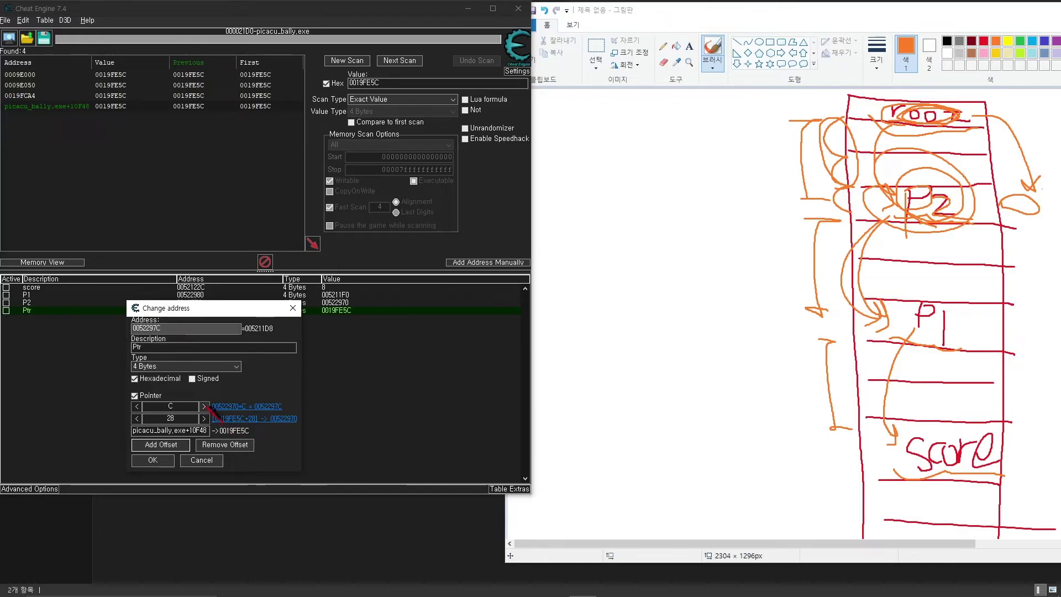
pyautogui.click(204, 406)
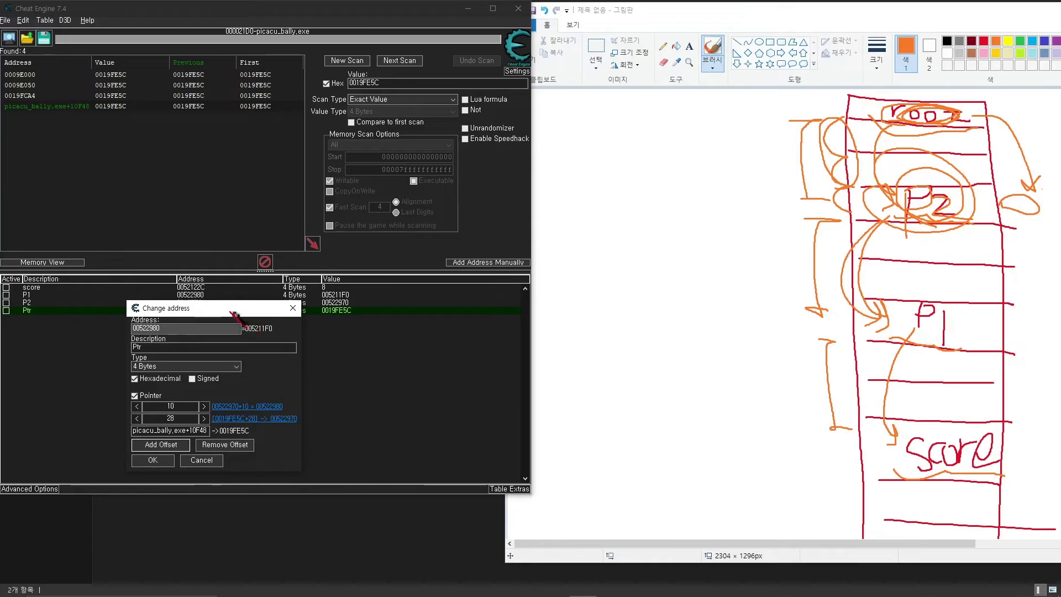
pyautogui.moveTo(238, 314); pyautogui.dragTo(277, 314)
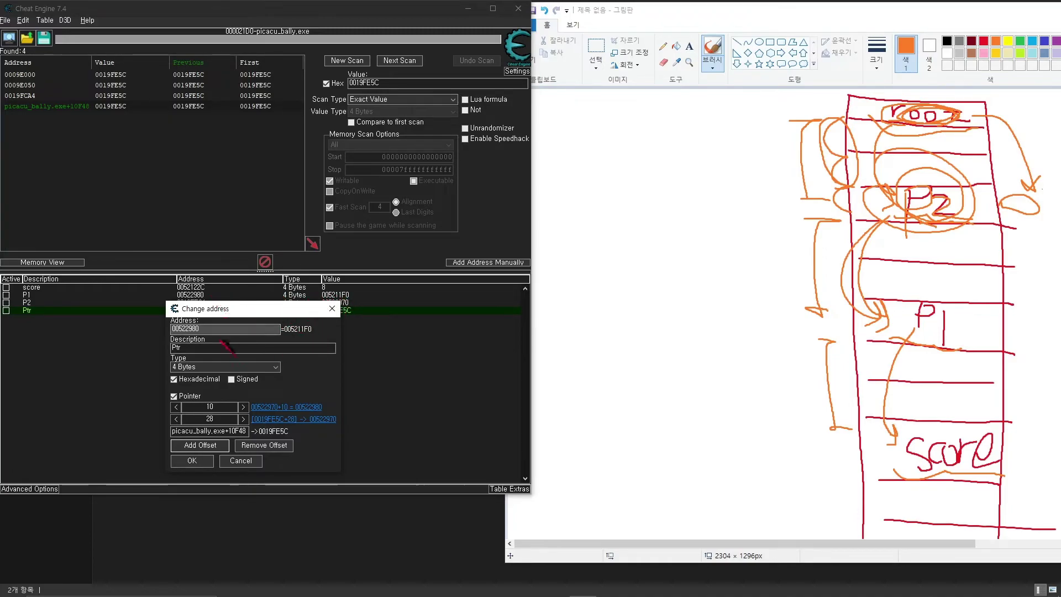
pyautogui.moveTo(213, 308); pyautogui.dragTo(217, 334)
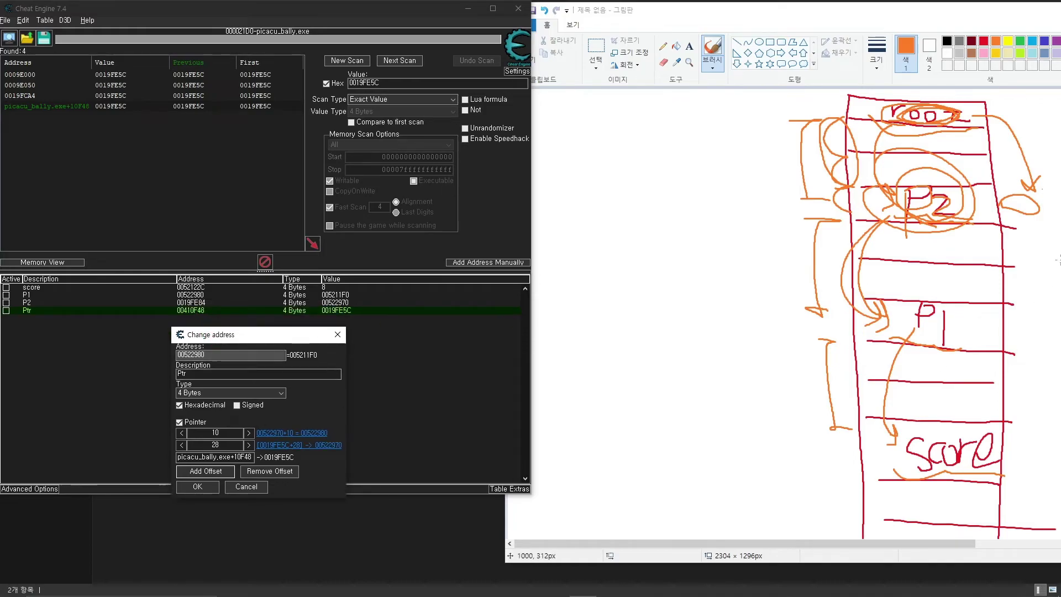
# - Draw orange arrows in Paint linking root to P2, P2 to P1, and root directly to P1
pyautogui.click(840, 100)
pyautogui.moveTo(840, 101)
pyautogui.mouseDown()
pyautogui.moveTo(799, 199)
pyautogui.moveTo(771, 229)
pyautogui.moveTo(837, 351)
pyautogui.mouseUp()
pyautogui.moveTo(817, 100)
pyautogui.mouseDown()
pyautogui.moveTo(613, 210)
pyautogui.moveTo(845, 348)
pyautogui.mouseUp()
# - Add a third offset to the Ptr pointer, raise it to 3C to reach the score address, and keep the dialog clear of the address list
pyautogui.moveTo(284, 341); pyautogui.dragTo(289, 306)
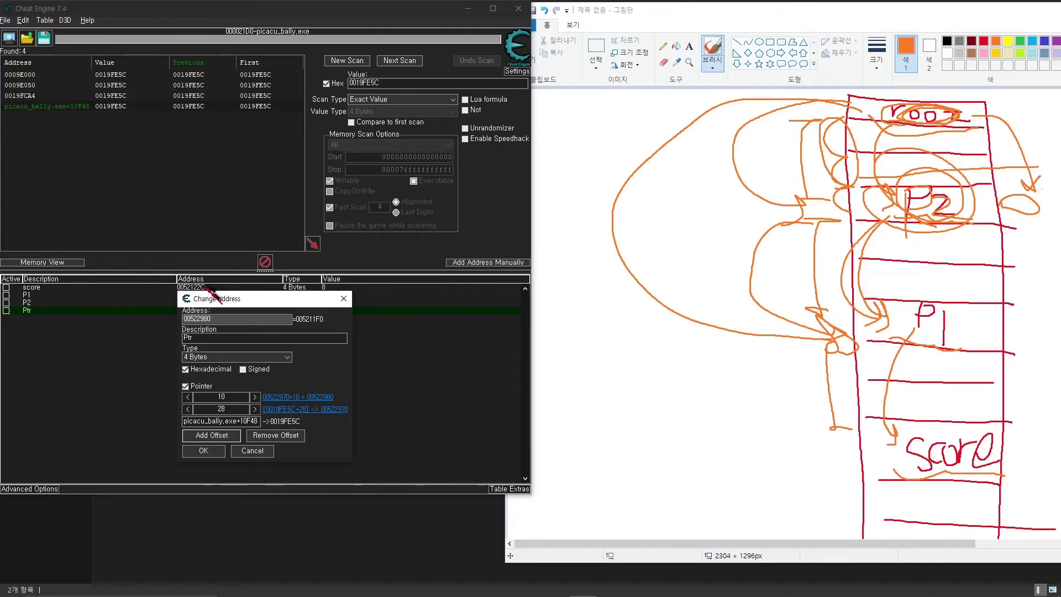
pyautogui.click(225, 435)
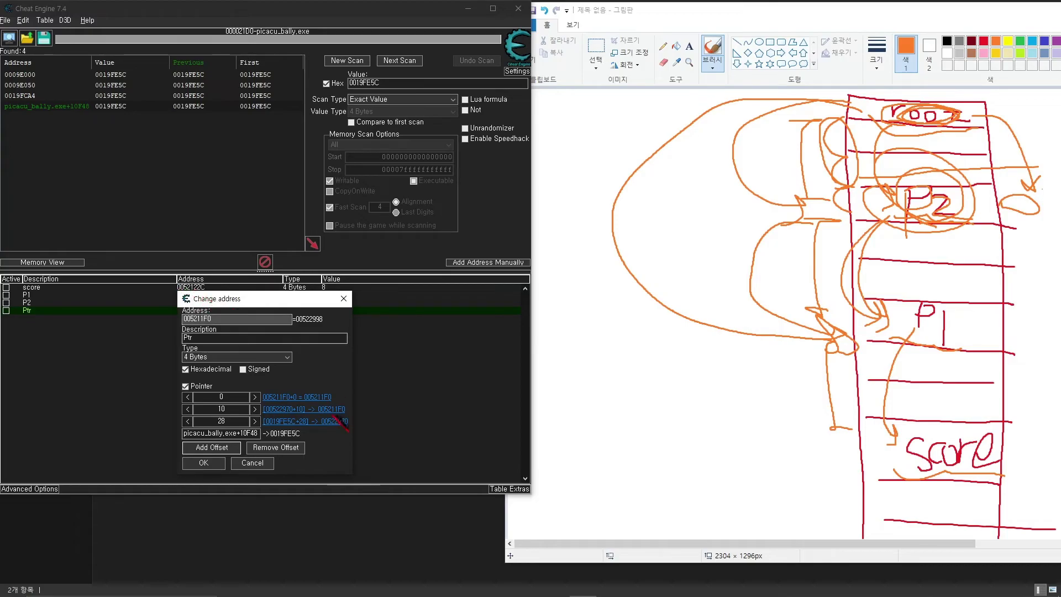
pyautogui.click(255, 397)
pyautogui.click(255, 397)
pyautogui.click(255, 397)
pyautogui.click(256, 397)
pyautogui.click(255, 397)
pyautogui.click(255, 397)
pyautogui.click(256, 397)
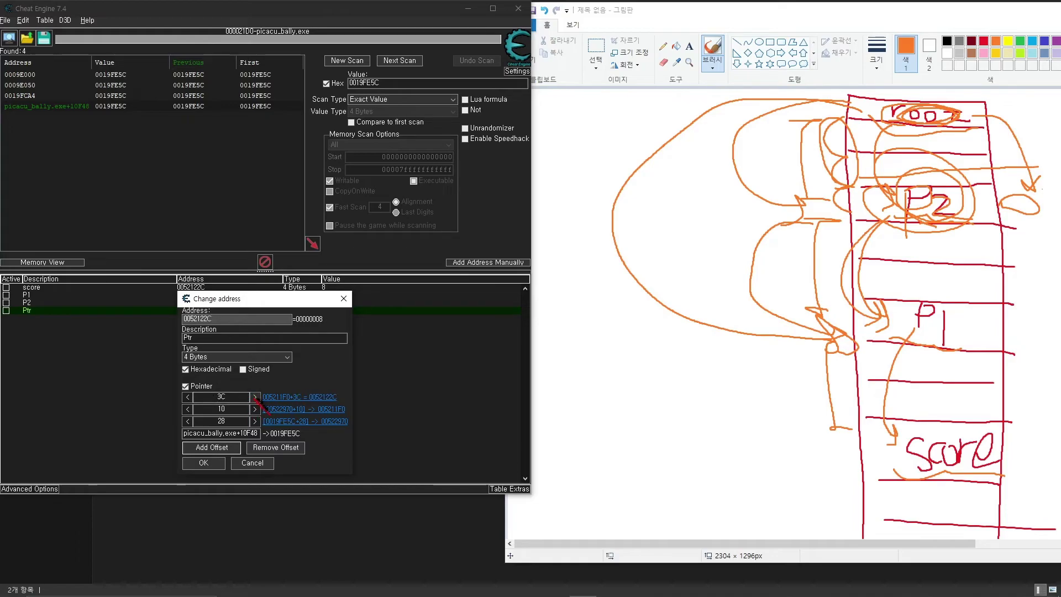
pyautogui.moveTo(249, 299); pyautogui.dragTo(227, 298)
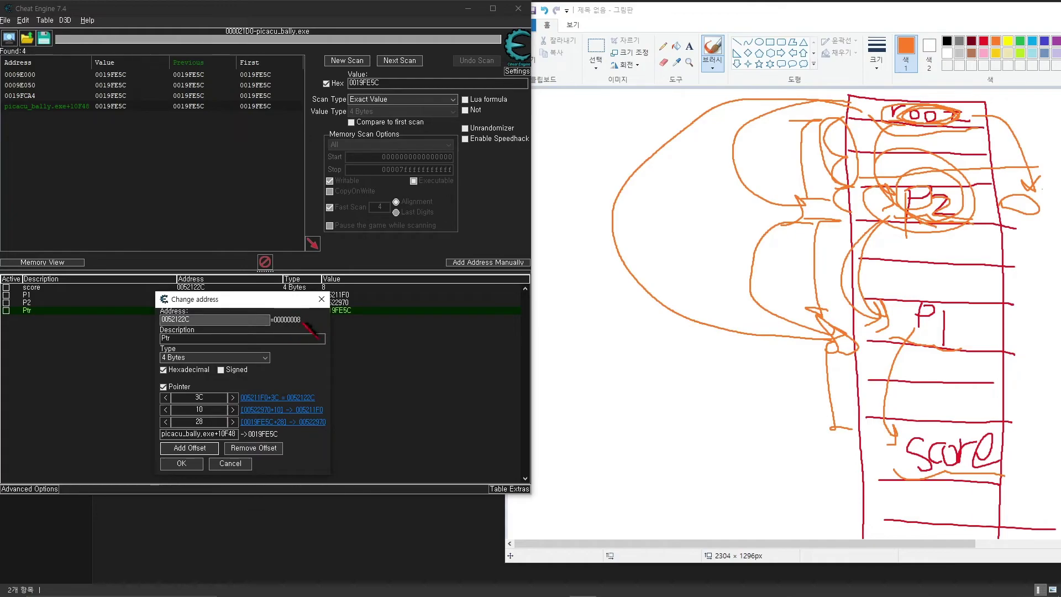
pyautogui.moveTo(301, 299); pyautogui.dragTo(297, 306)
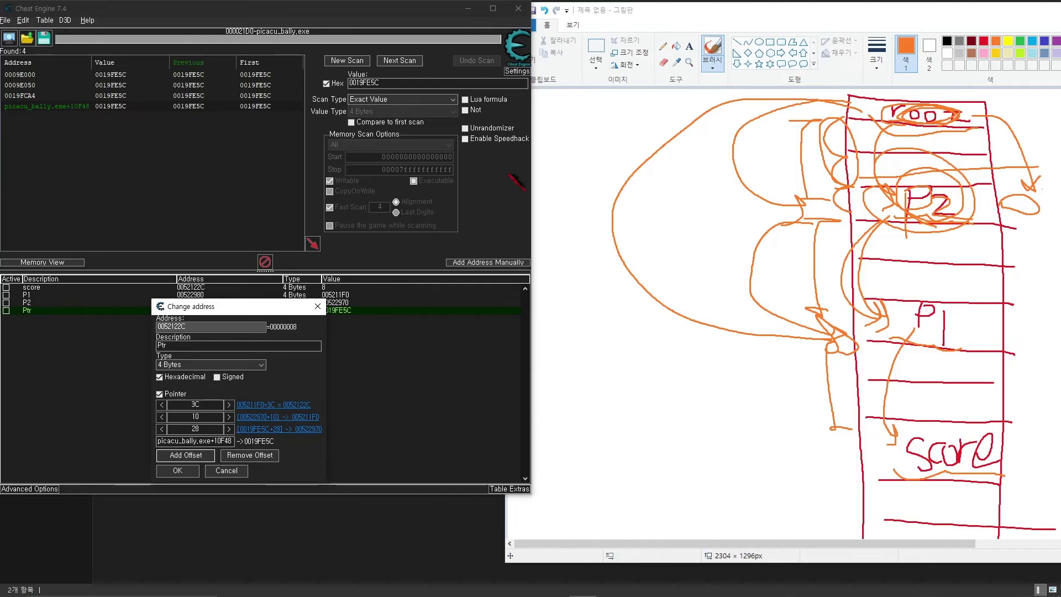
# - Bring the whole Paint diagram into view beside the pointer dialog and draw a black arrow from root straight to score
pyautogui.moveTo(639, 13); pyautogui.dragTo(472, 19)
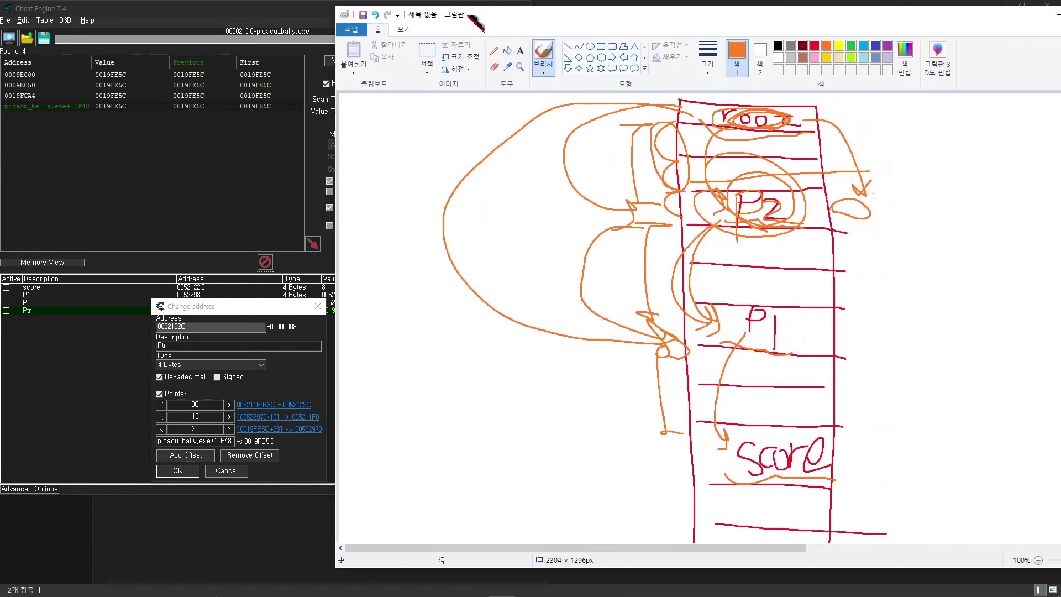
pyautogui.moveTo(220, 306); pyautogui.dragTo(223, 220)
pyautogui.click(628, 188)
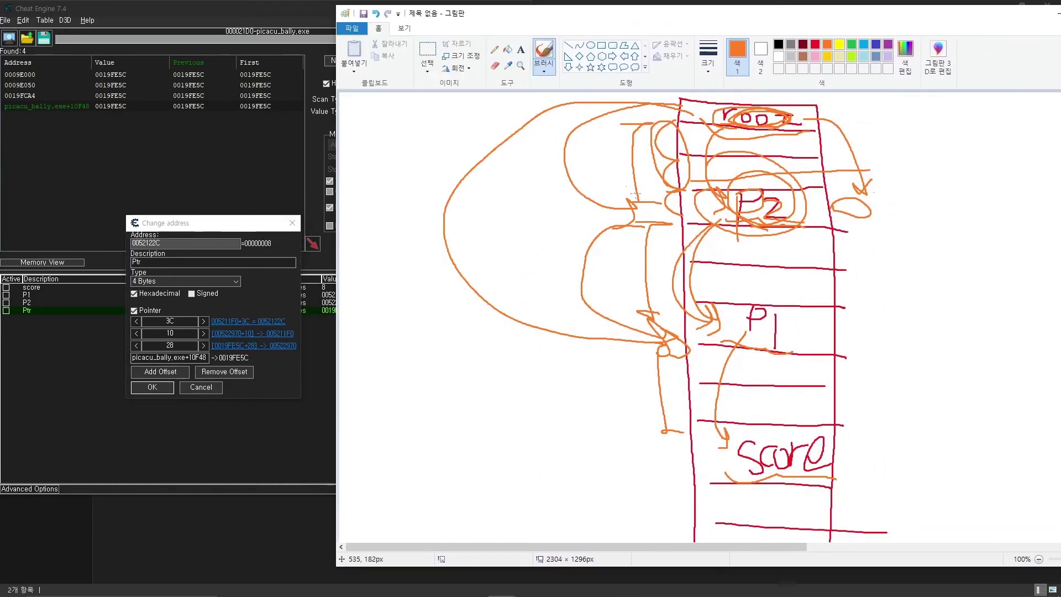
pyautogui.click(778, 44)
pyautogui.moveTo(710, 115)
pyautogui.mouseDown()
pyautogui.moveTo(561, 143)
pyautogui.moveTo(501, 406)
pyautogui.moveTo(691, 477)
pyautogui.moveTo(689, 496)
pyautogui.mouseUp()
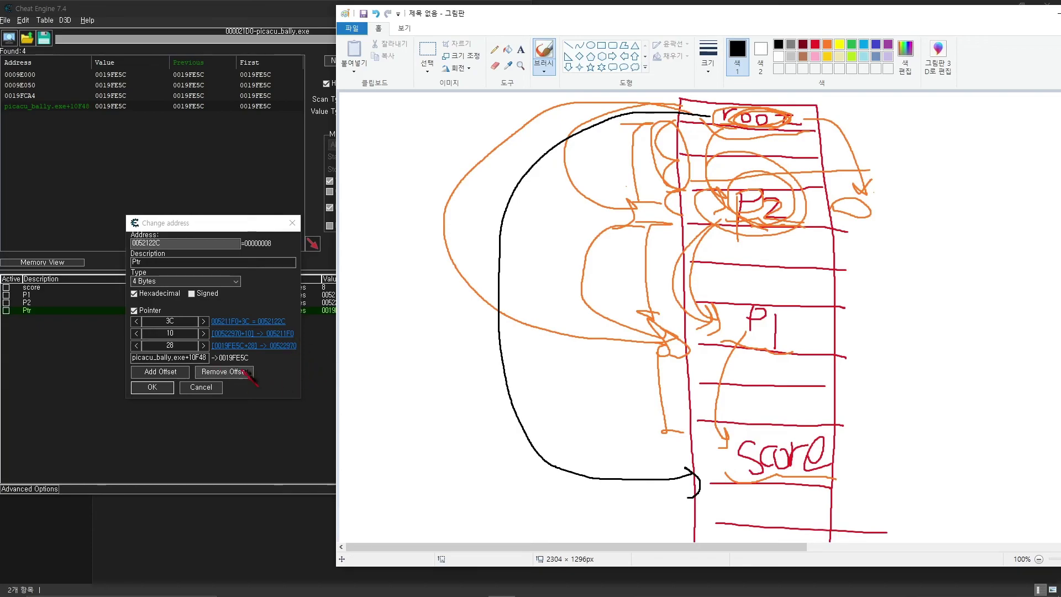
# - Accept the three-offset Ptr pointer and compare its resolved address with that of the score entry
pyautogui.click(152, 387)
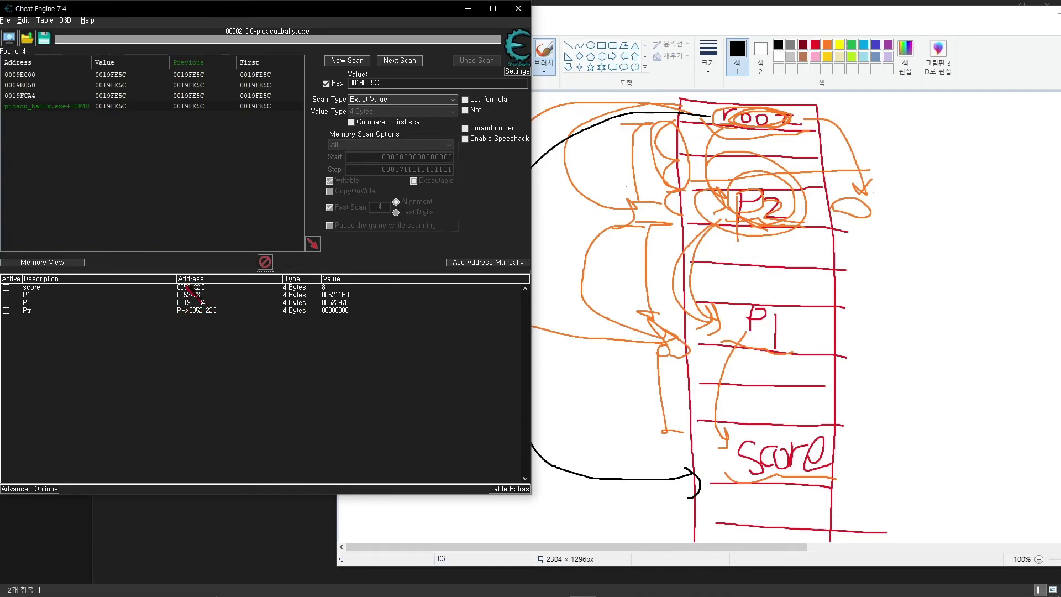
pyautogui.click(182, 312)
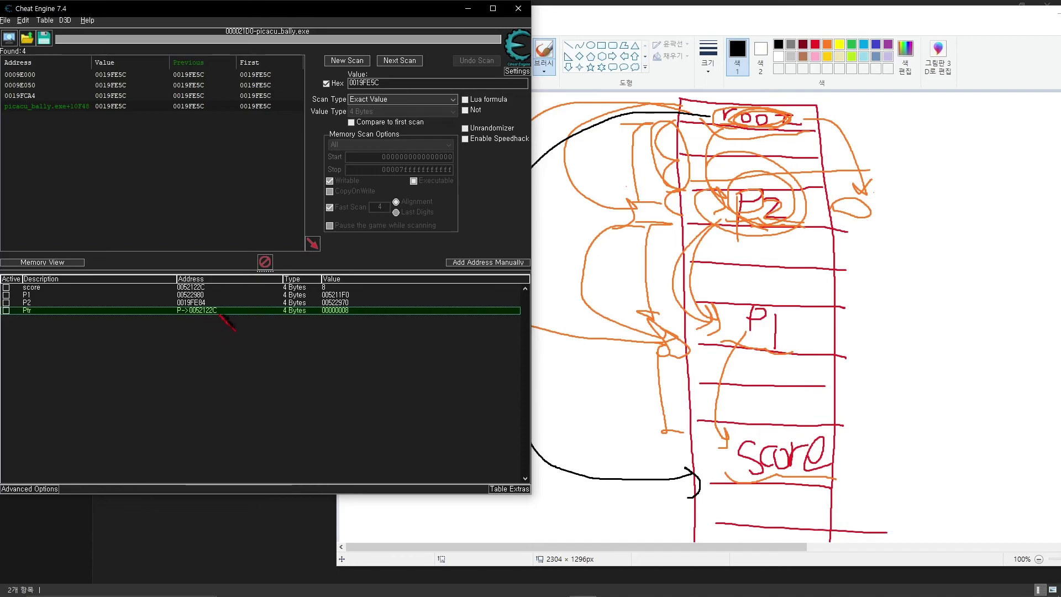
pyautogui.click(197, 287)
pyautogui.click(179, 311)
pyautogui.click(189, 287)
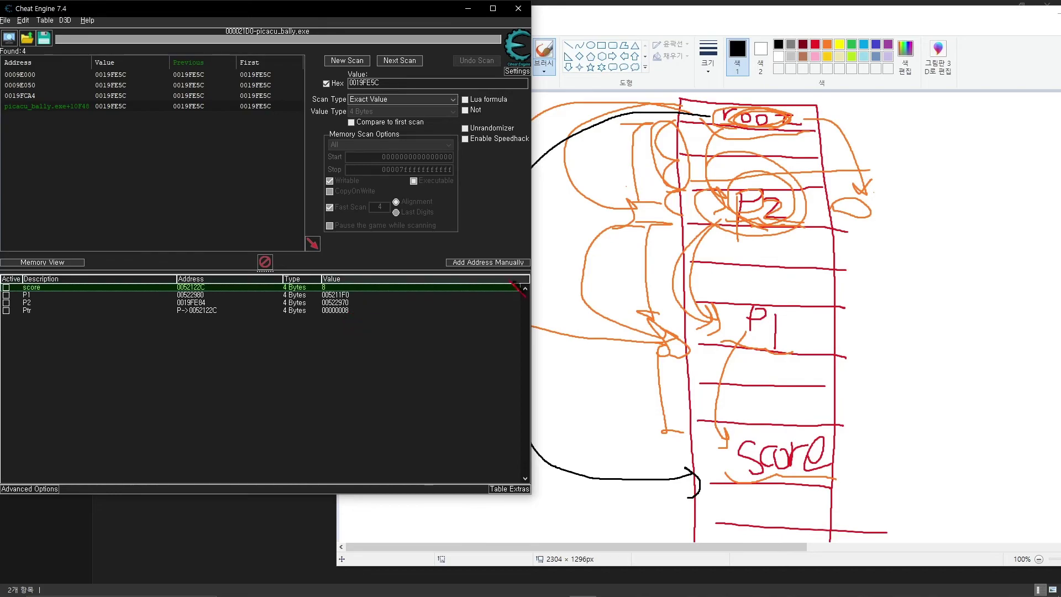
# - Show the game beside Cheat Engine and set the Ptr entry's value to 0
pyautogui.moveTo(349, 5); pyautogui.dragTo(715, 58)
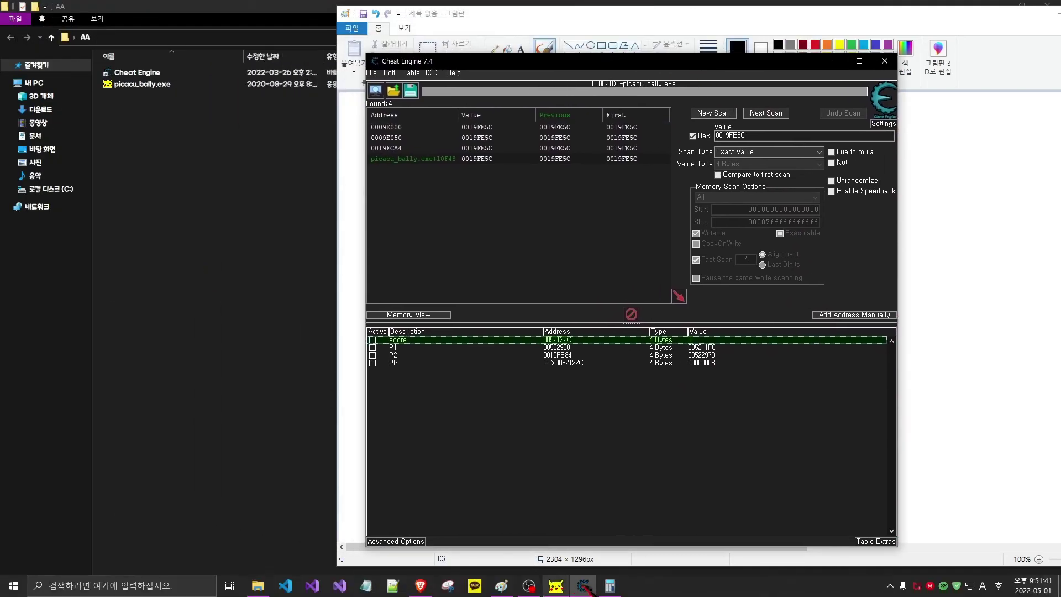
pyautogui.click(564, 590)
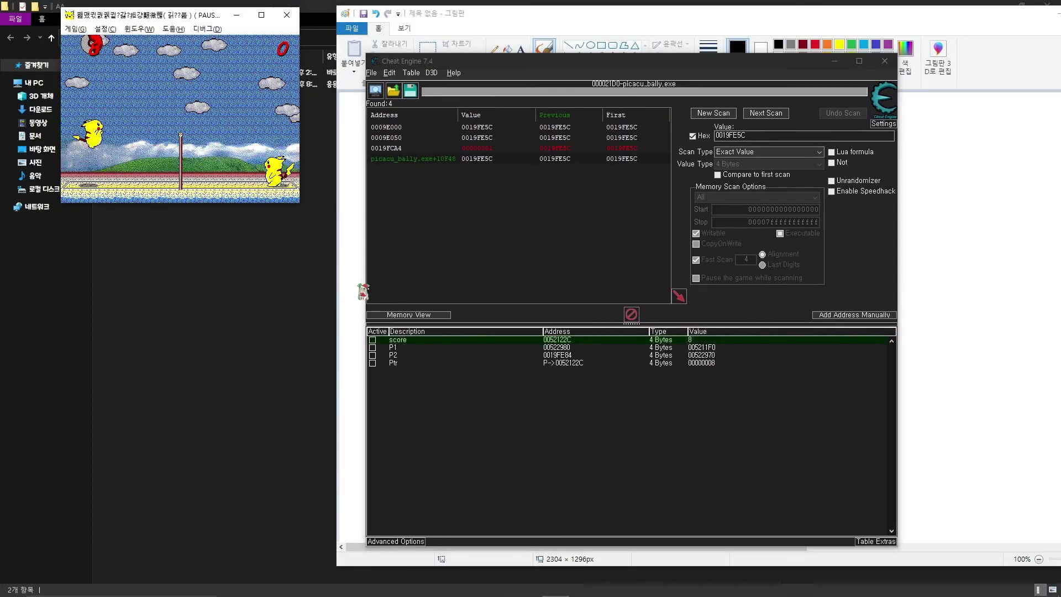
pyautogui.doubleClick(713, 363)
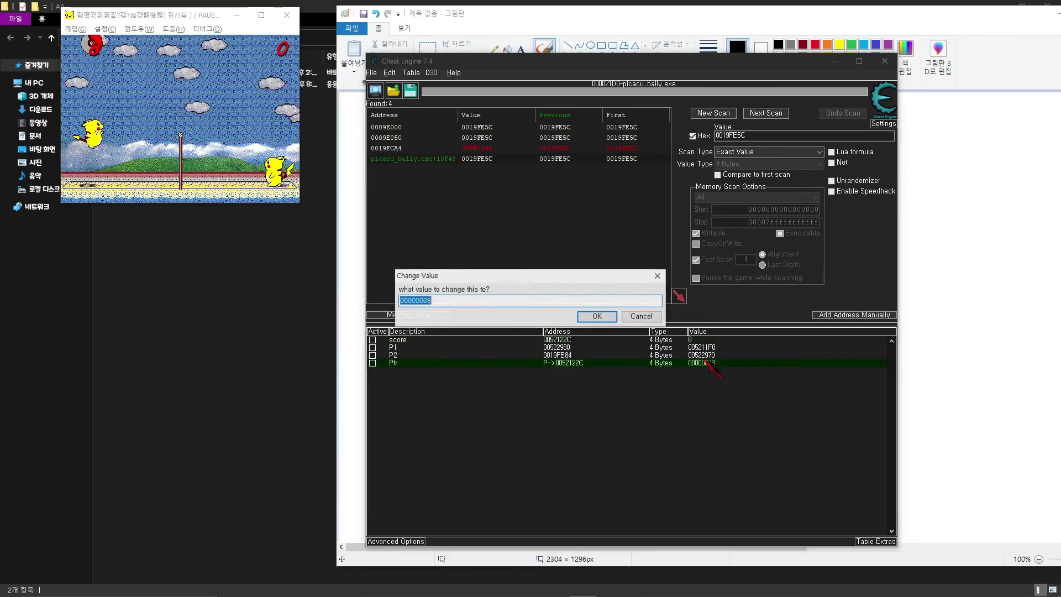
pyautogui.write('0')
pyautogui.press('Return')
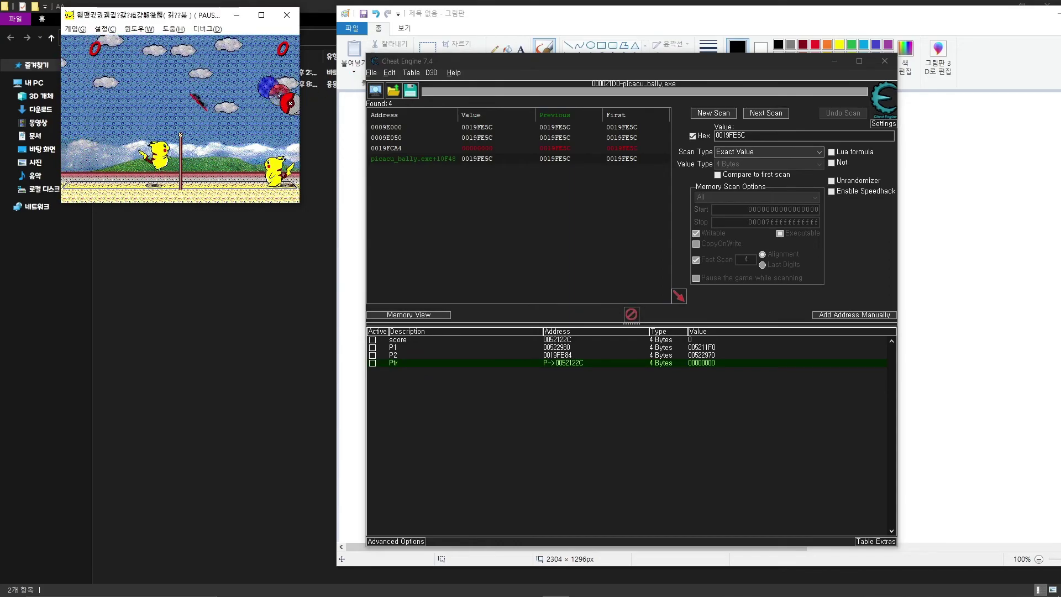
# - Minimize Paint, then close the game and relaunch picacu_bally.exe, placing its window clear of the Cheat Engine area
pyautogui.moveTo(604, 17); pyautogui.dragTo(349, 509)
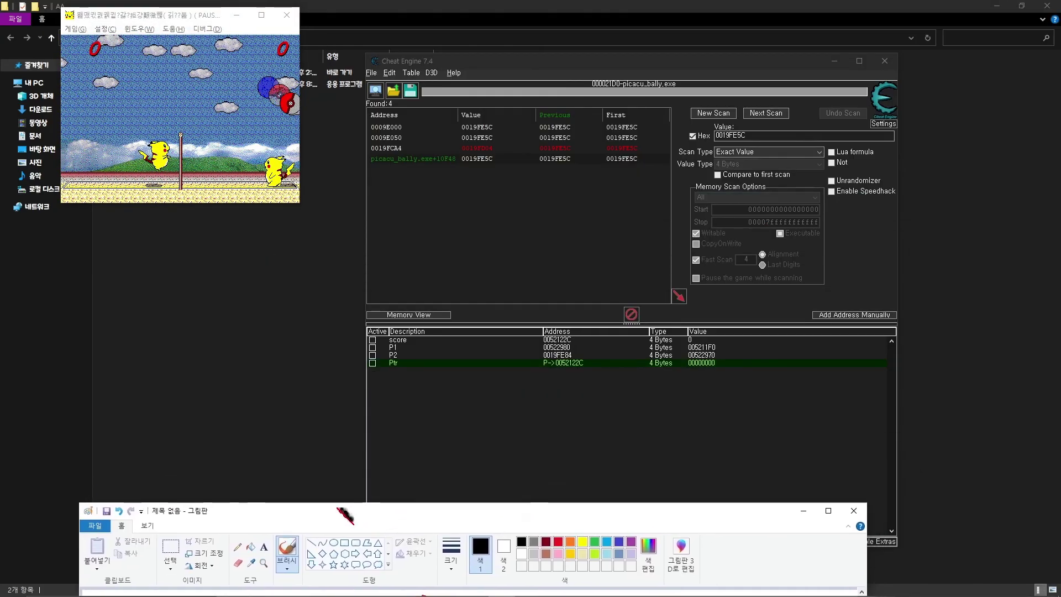
pyautogui.click(803, 510)
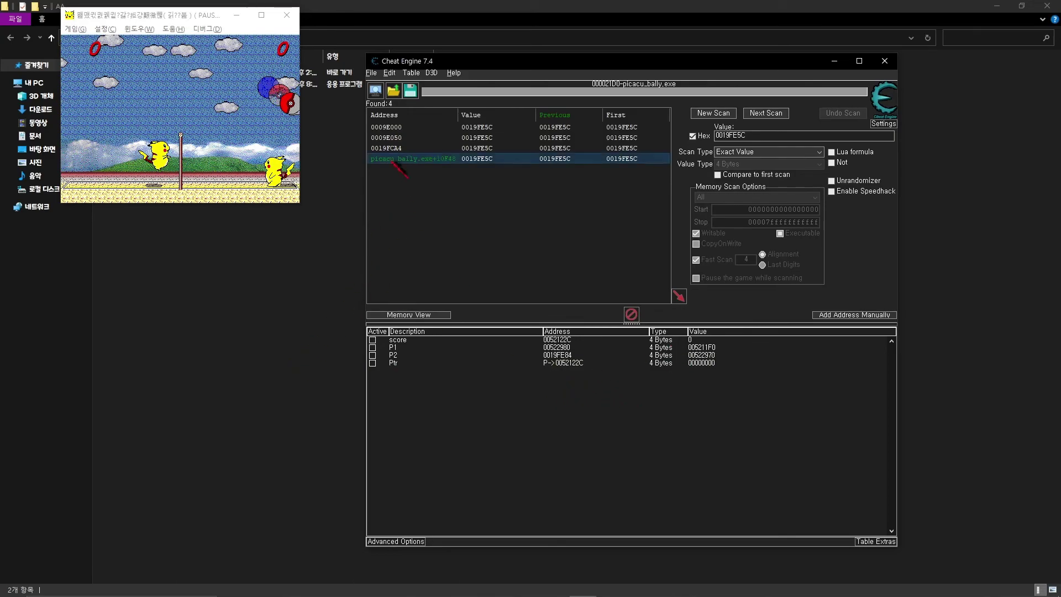
pyautogui.click(293, 15)
pyautogui.click(204, 85)
pyautogui.press('Return')
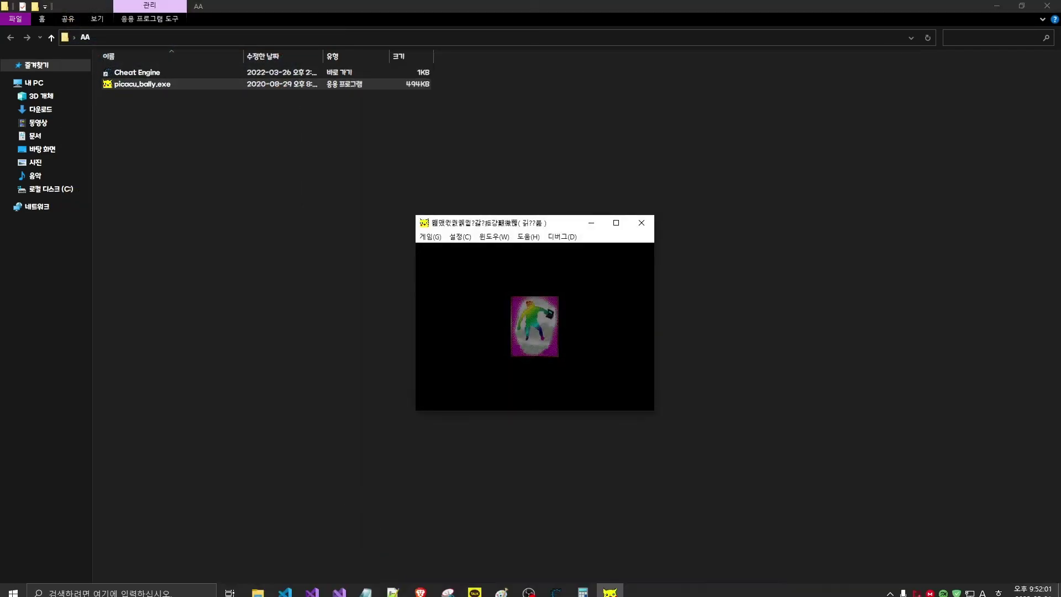
pyautogui.moveTo(494, 231); pyautogui.dragTo(121, 77)
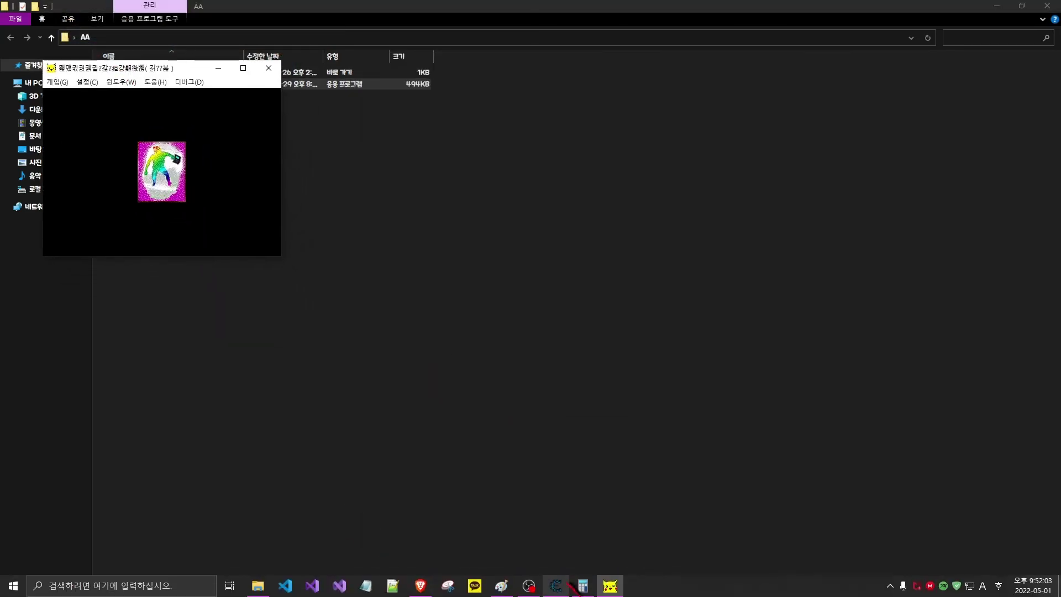
# - Attach Cheat Engine to the restarted game process, keeping the current address list, and start a match in the game
pyautogui.click(556, 587)
pyautogui.click(376, 90)
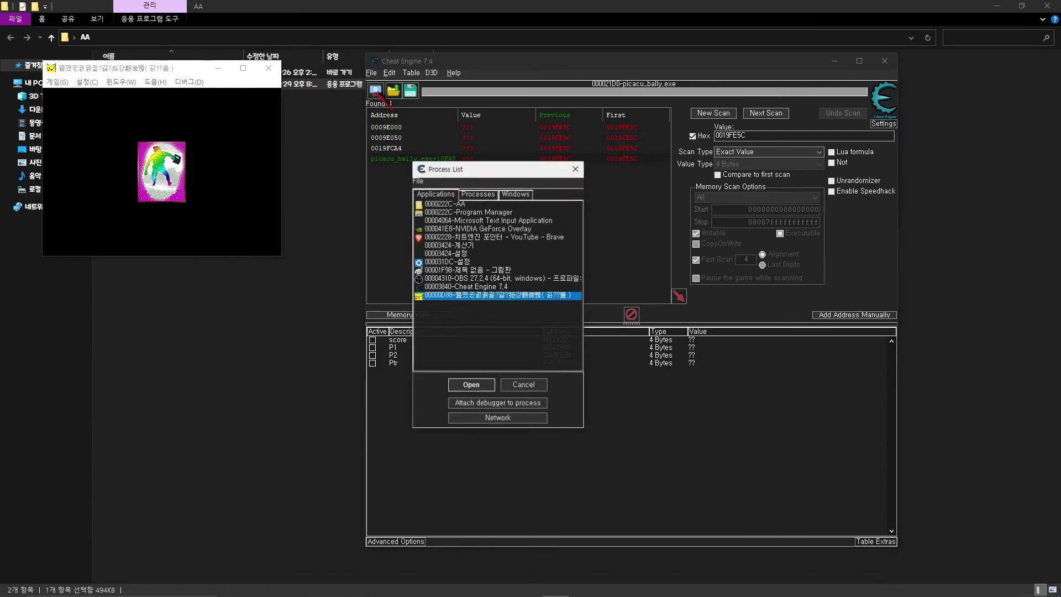
pyautogui.doubleClick(530, 295)
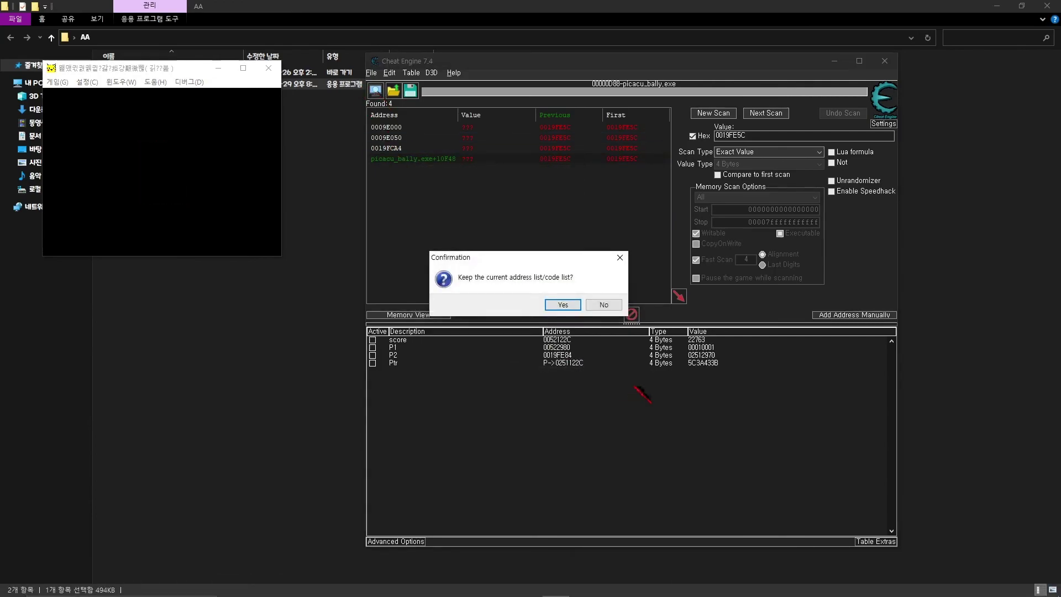
pyautogui.click(563, 305)
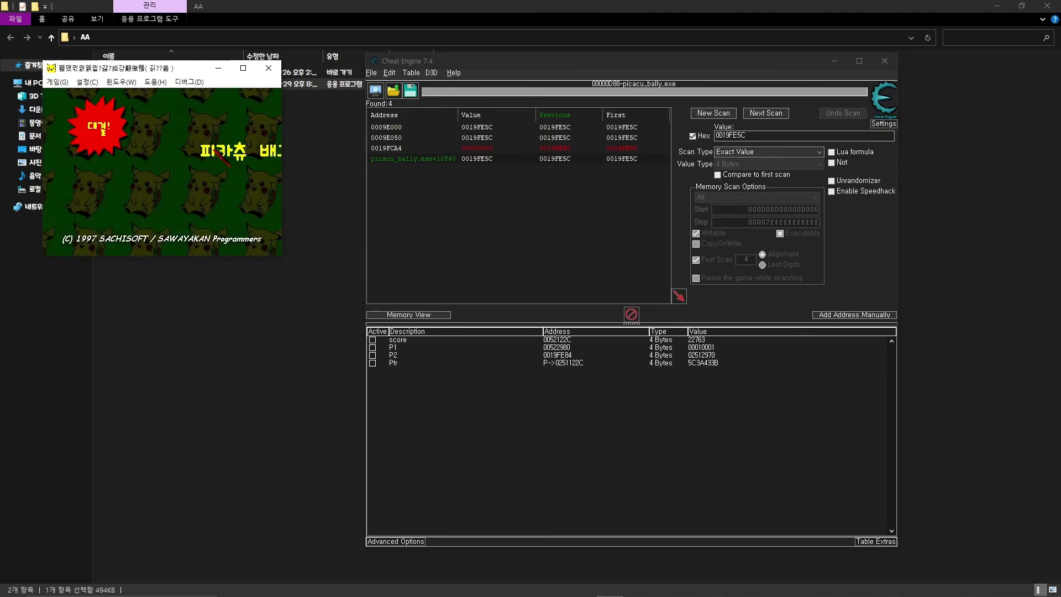
pyautogui.click(204, 199)
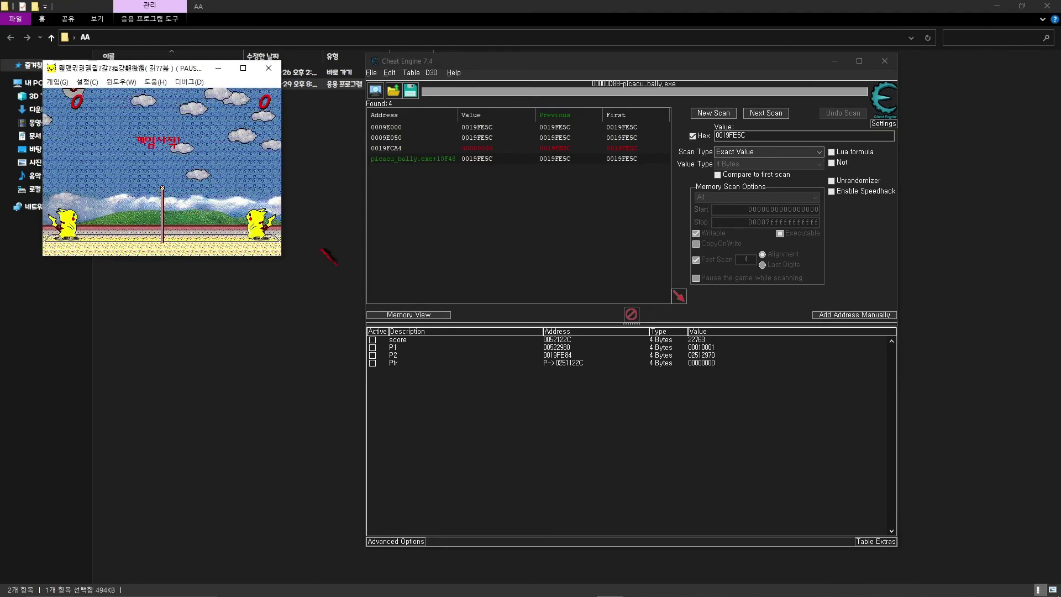
pyautogui.click(409, 341)
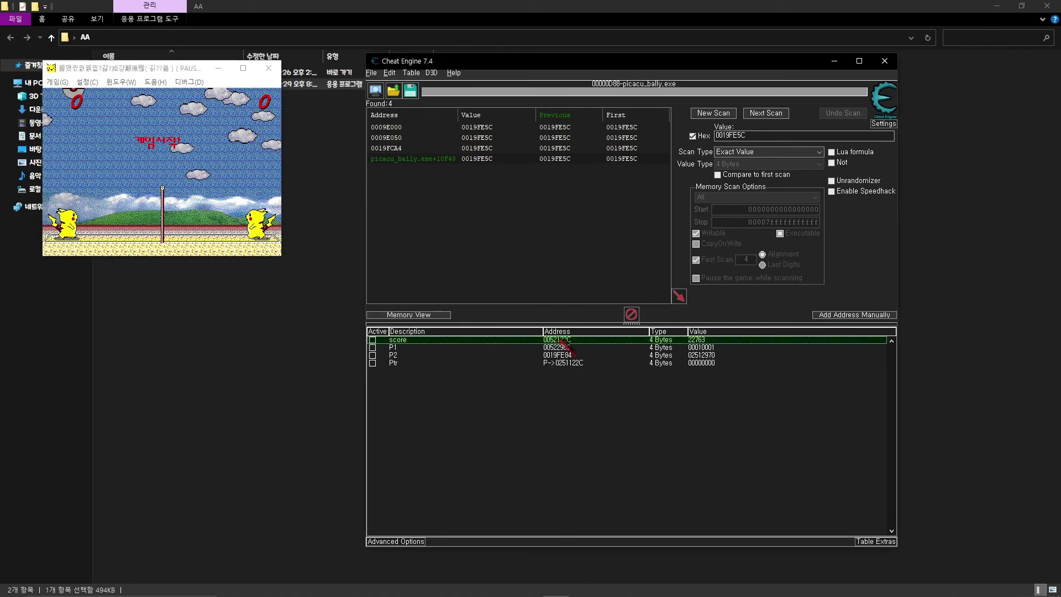
pyautogui.doubleClick(700, 339)
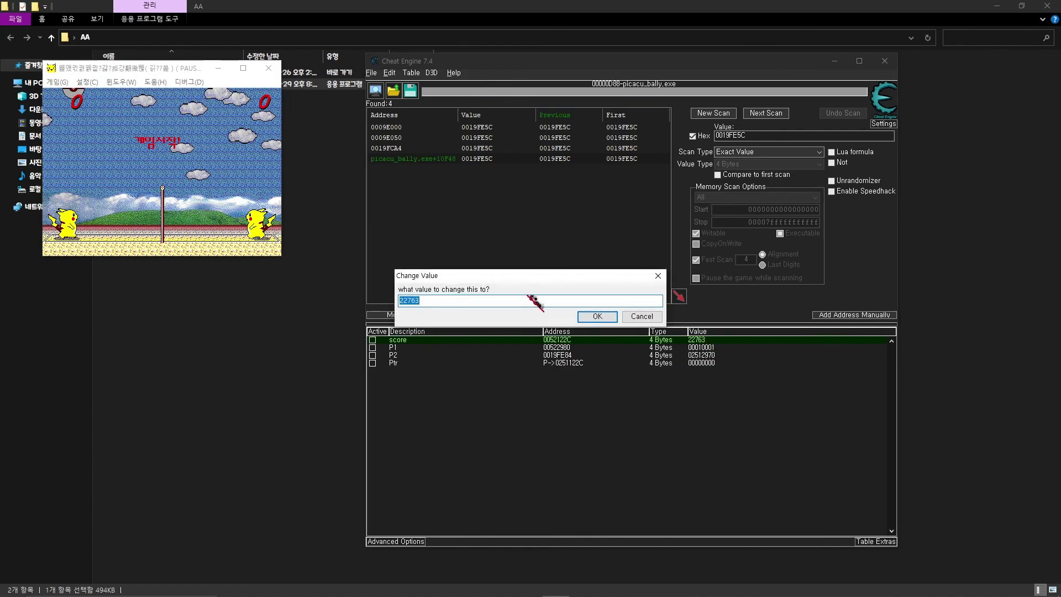
pyautogui.click(444, 299)
pyautogui.click(635, 316)
# - Set the Ptr entry's value to 3 and resume the match to check the score in the game
pyautogui.click(472, 363)
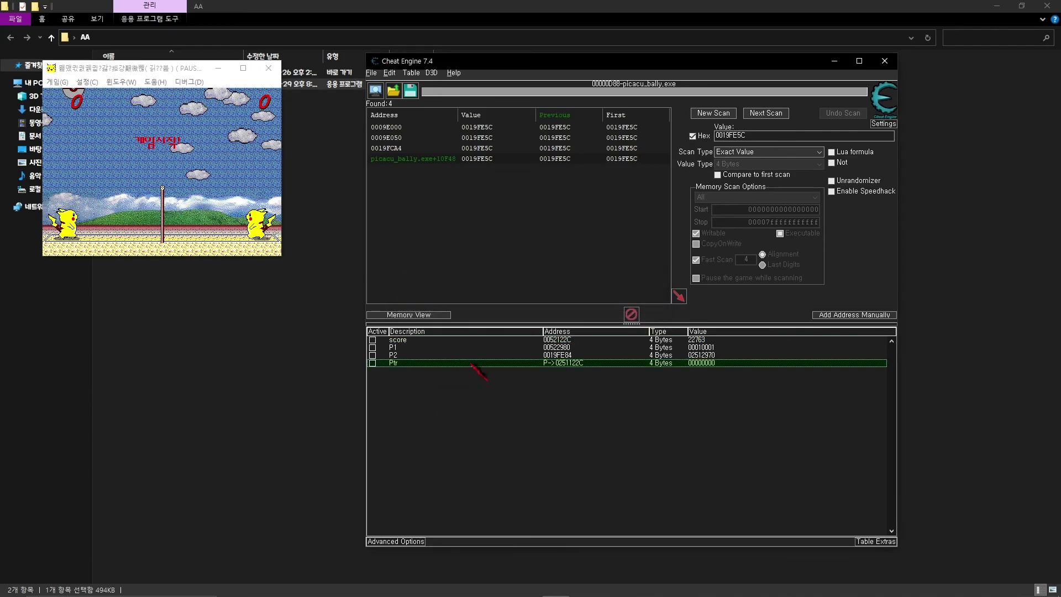
pyautogui.doubleClick(703, 363)
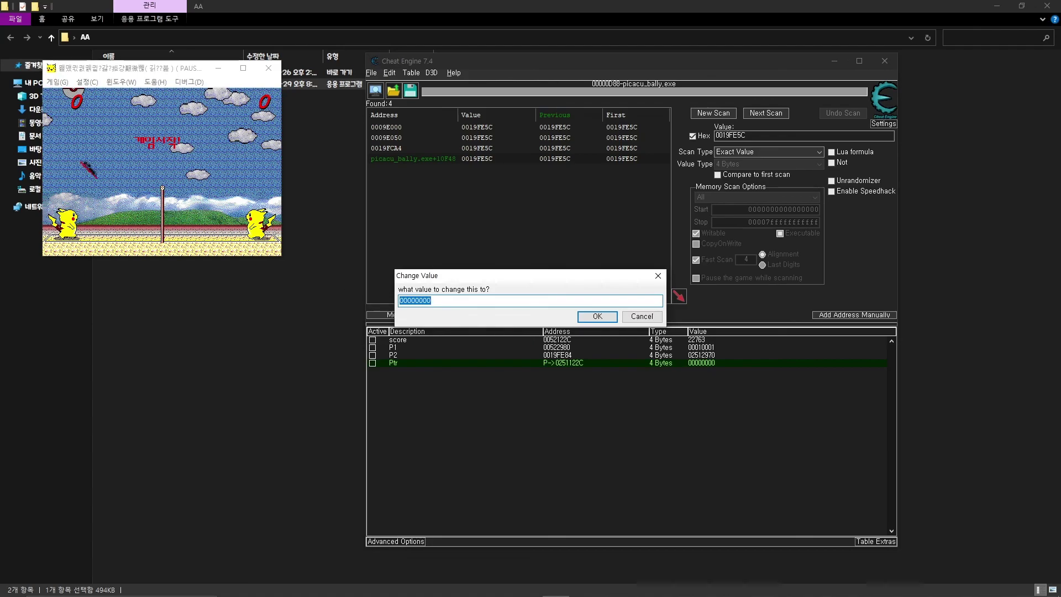
pyautogui.write('3')
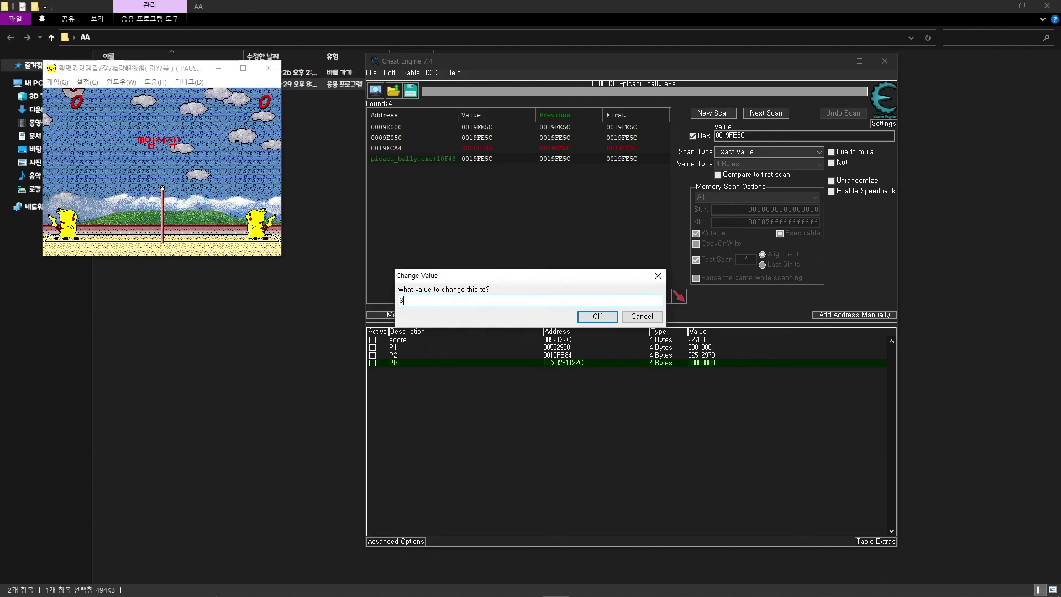
pyautogui.press('Return')
pyautogui.click(61, 79)
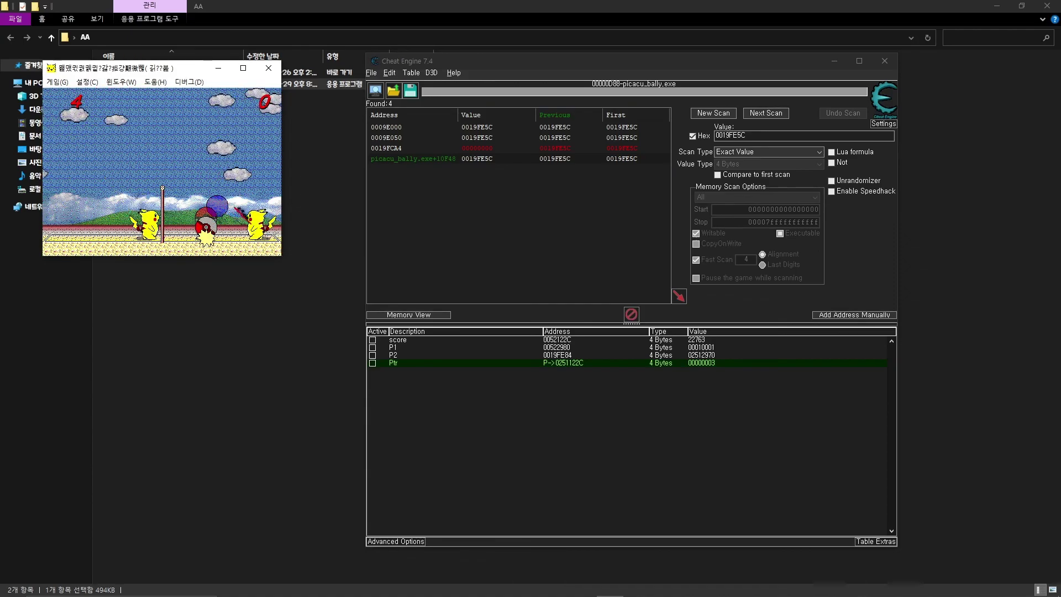
pyautogui.click(674, 530)
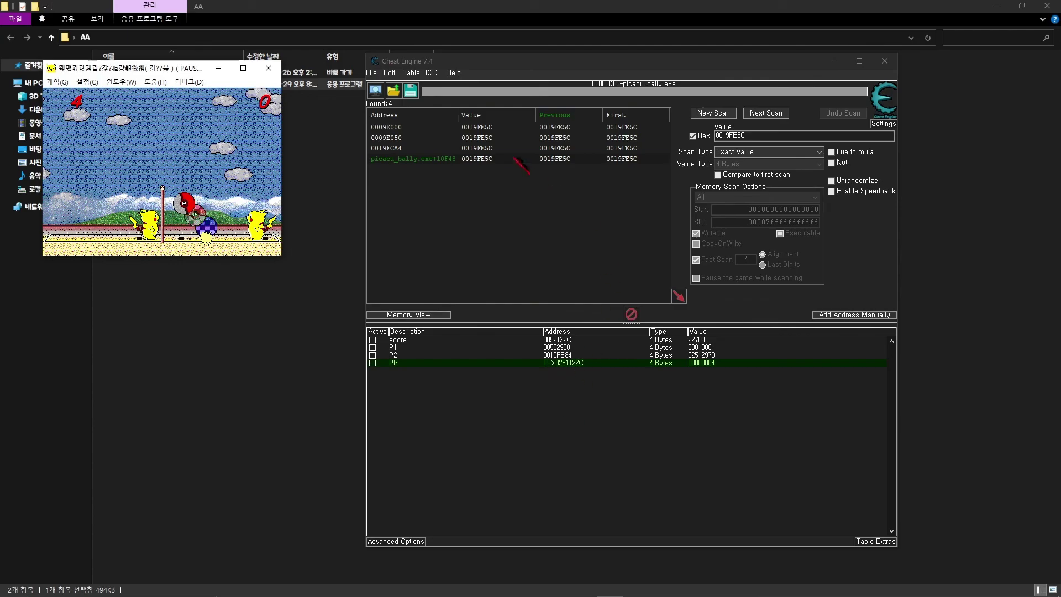
pyautogui.moveTo(483, 60); pyautogui.dragTo(417, 33)
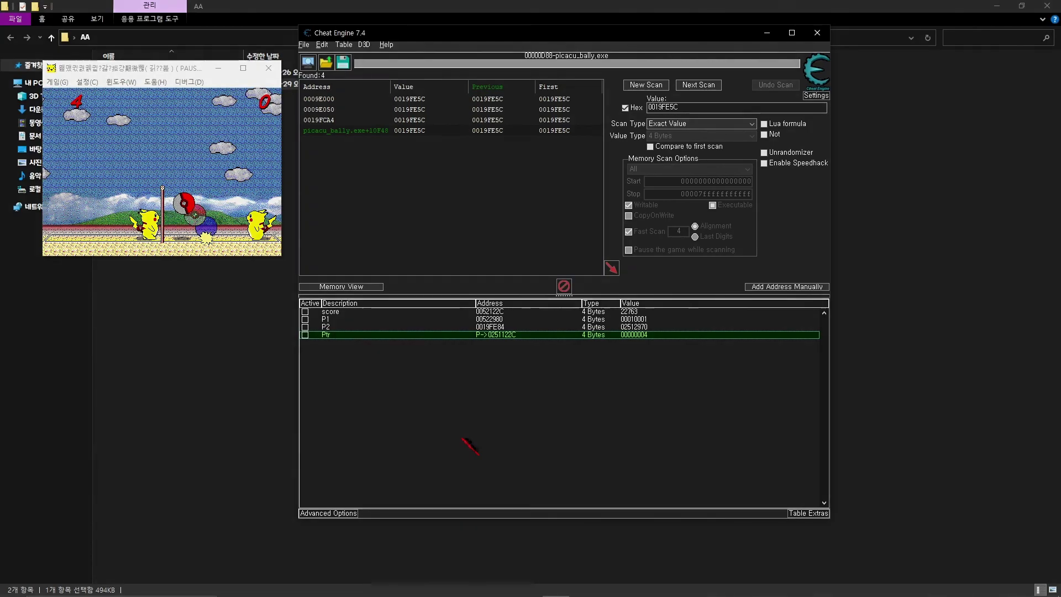
pyautogui.click(529, 586)
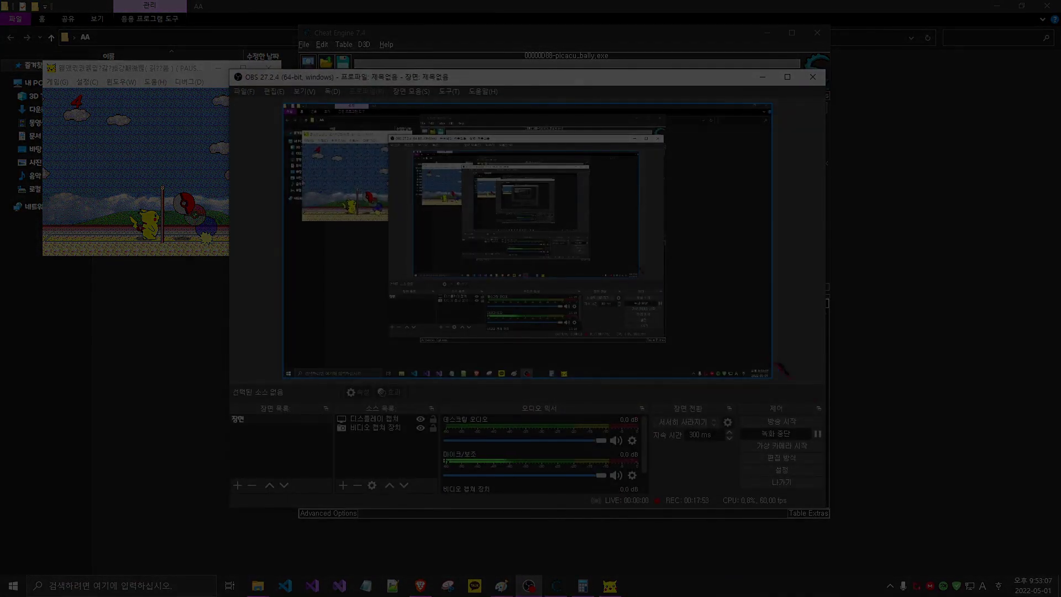